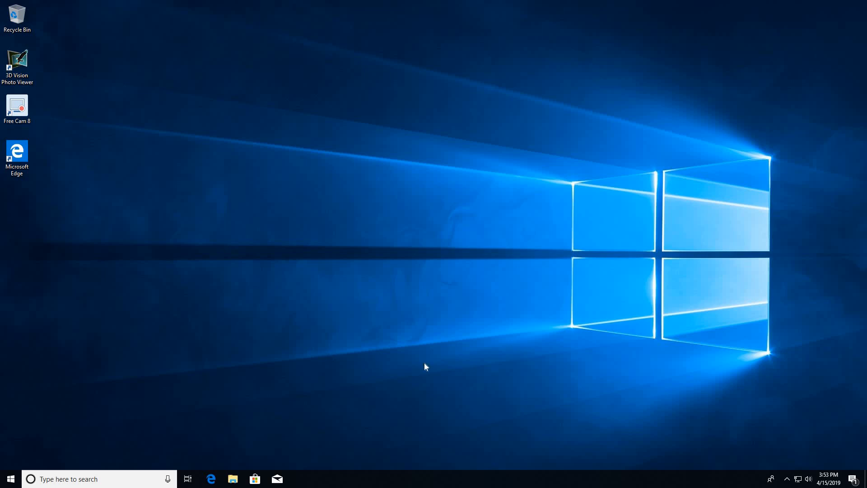
Set the system time zone to (UTC-05:00) Eastern Time (US & Canada) and close the date and time settings
{"action": "right_click", "coordinate": [824, 479]}
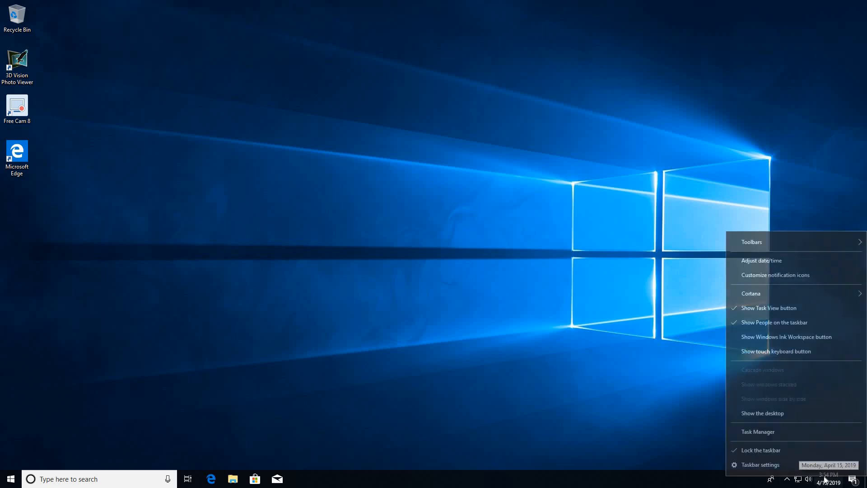
{"action": "left_click", "coordinate": [761, 262]}
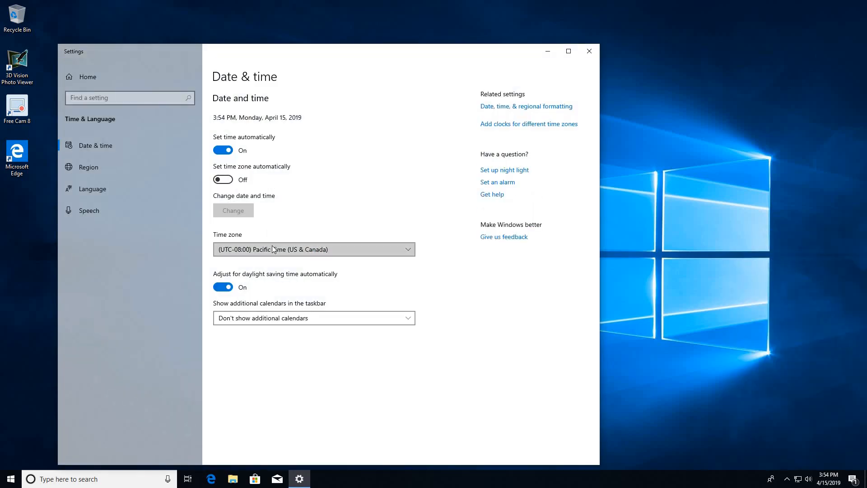
{"action": "left_click", "coordinate": [267, 247]}
{"action": "scroll", "coordinate": [266, 262], "scroll_direction": "down", "scroll_amount": 3}
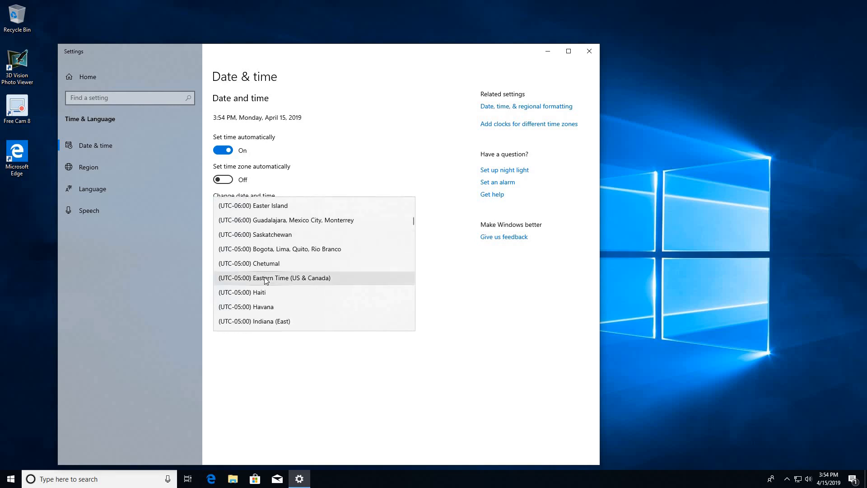
{"action": "left_click", "coordinate": [266, 278]}
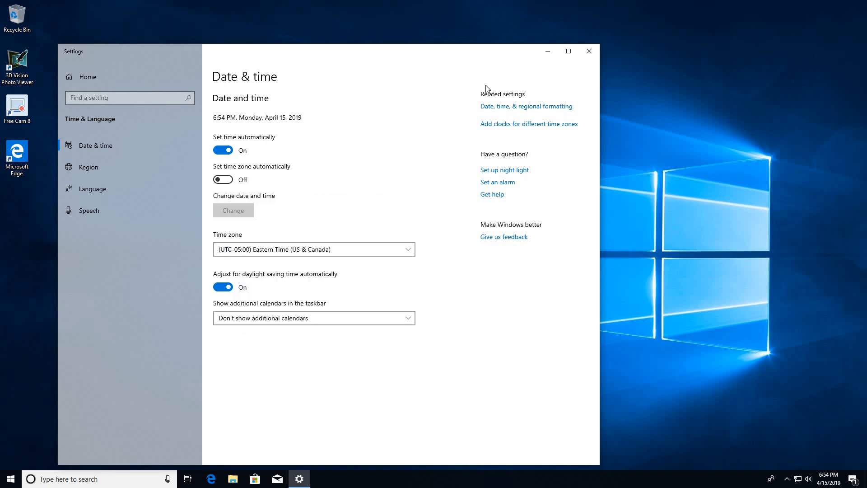
{"action": "left_click", "coordinate": [596, 55]}
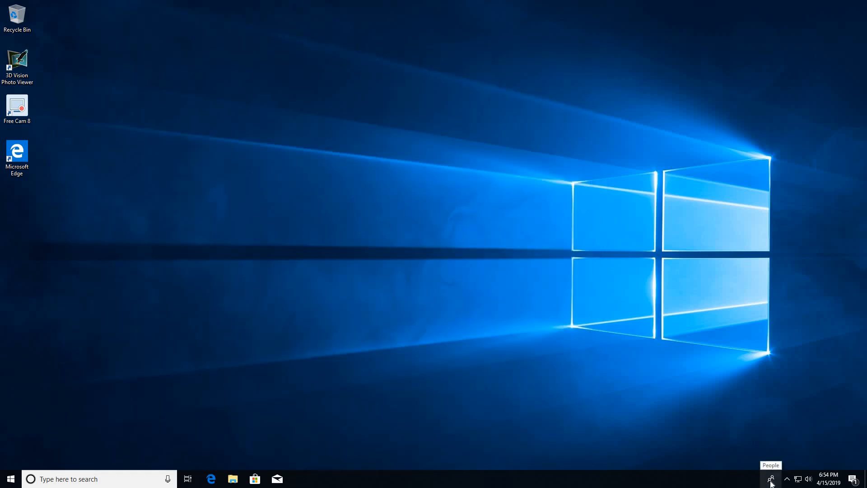
Remove the People button, Mail and Microsoft Store from the taskbar
{"action": "right_click", "coordinate": [771, 483]}
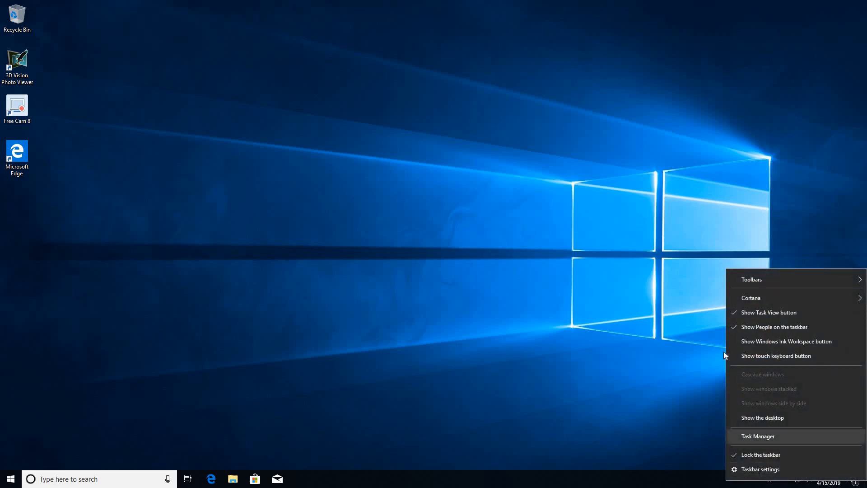
{"action": "left_click", "coordinate": [735, 330]}
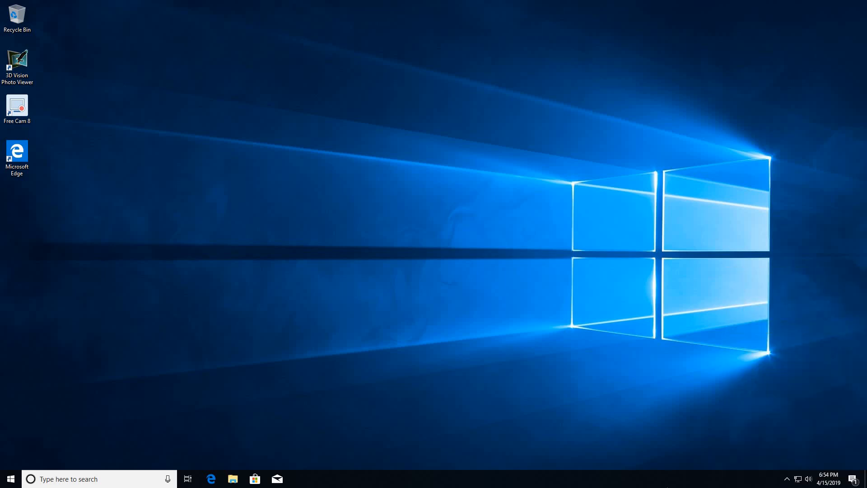
{"action": "right_click", "coordinate": [278, 481]}
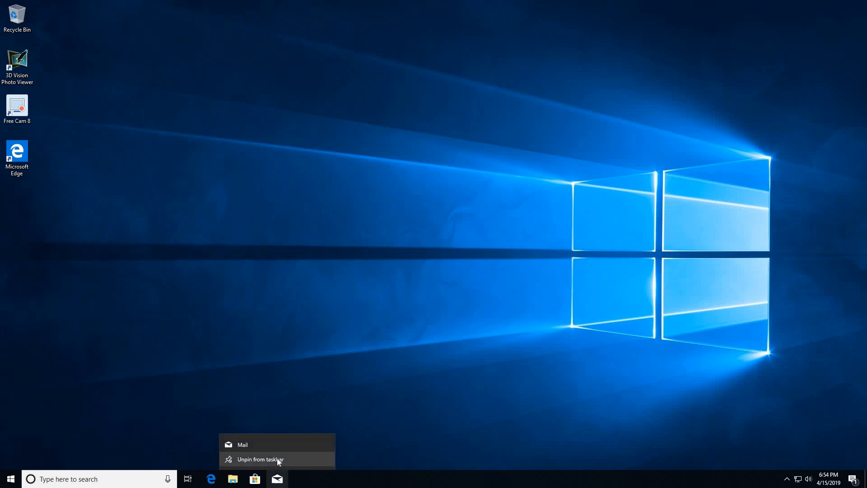
{"action": "left_click", "coordinate": [277, 458]}
{"action": "right_click", "coordinate": [256, 480]}
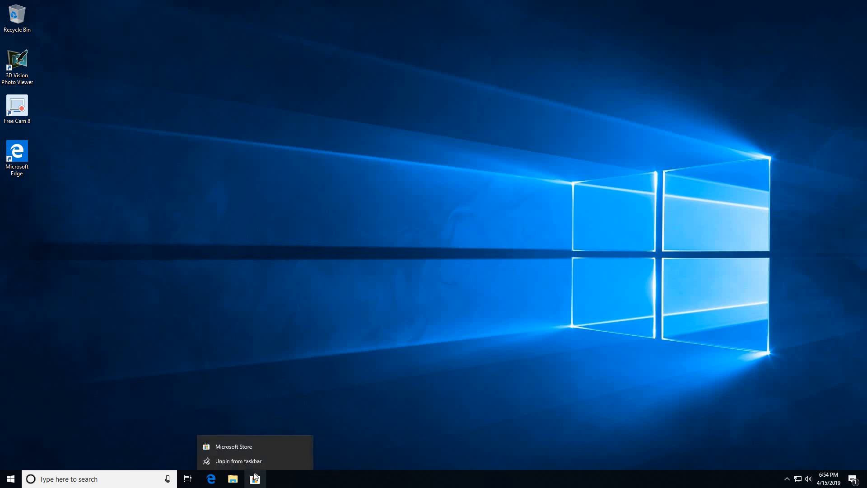
{"action": "left_click", "coordinate": [252, 459]}
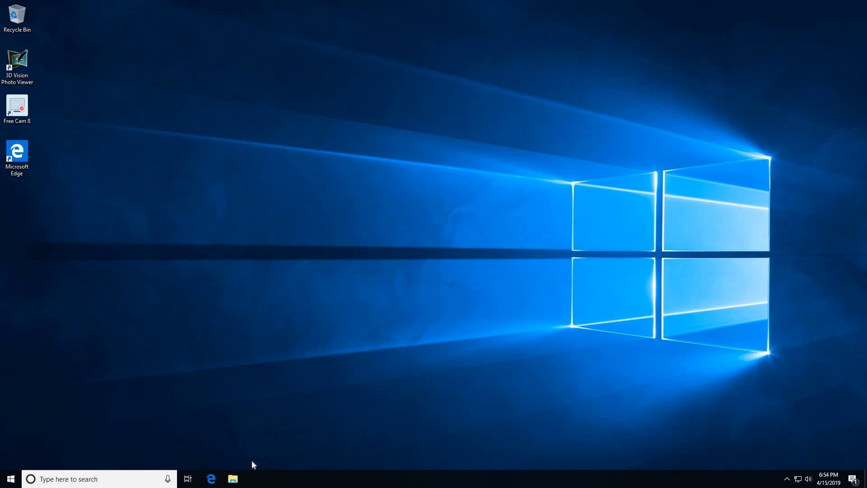
Unlock the taskbar, make it hide automatically in desktop mode, and close the settings
{"action": "right_click", "coordinate": [476, 482]}
{"action": "left_click", "coordinate": [490, 466]}
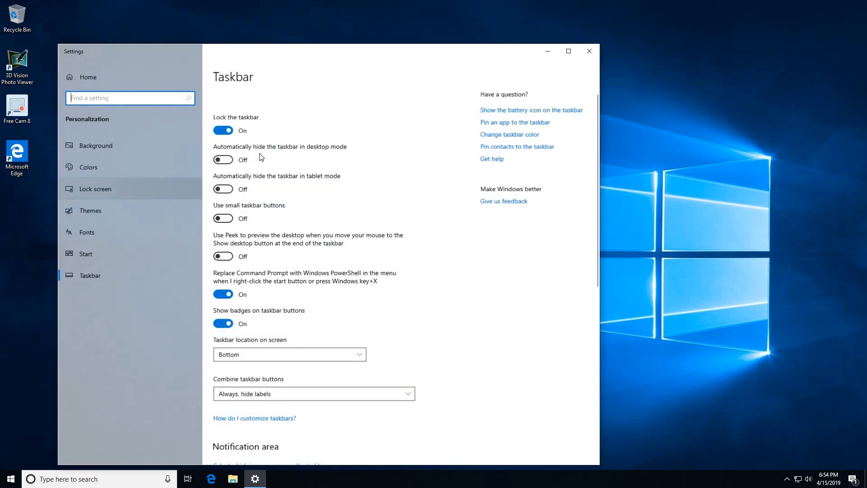
{"action": "left_click", "coordinate": [223, 130]}
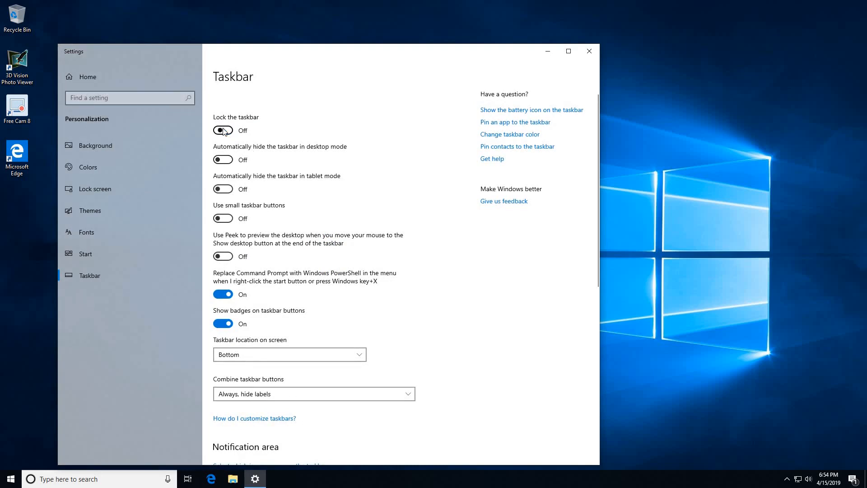
{"action": "left_click", "coordinate": [230, 160]}
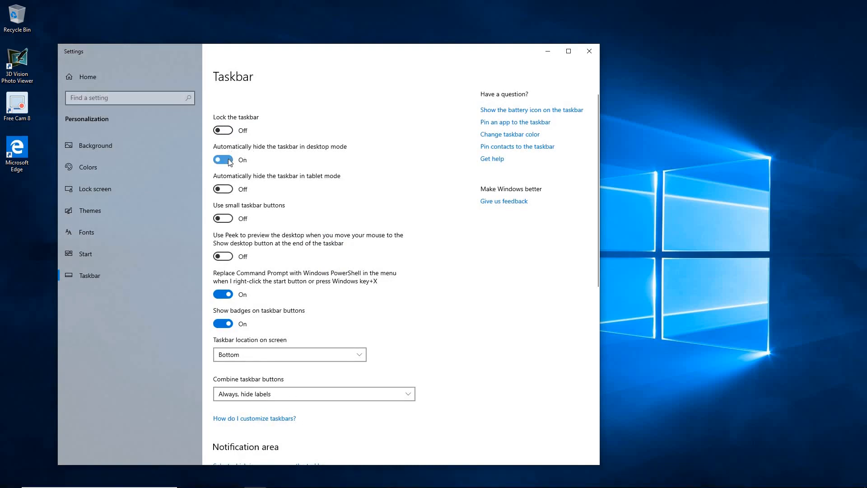
{"action": "left_click", "coordinate": [589, 51]}
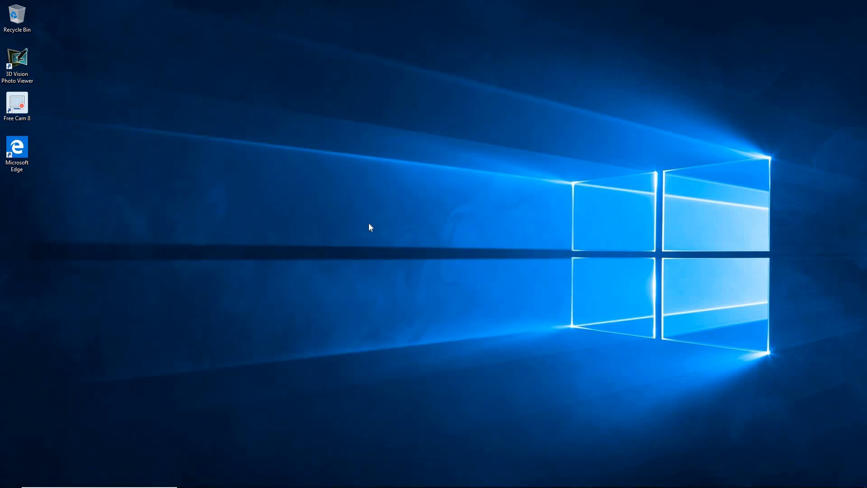
Open Microsoft Edge from the taskbar, close its first-run welcome tab and move the window nearer the screen's centre
{"action": "mouse_move", "coordinate": [280, 486]}
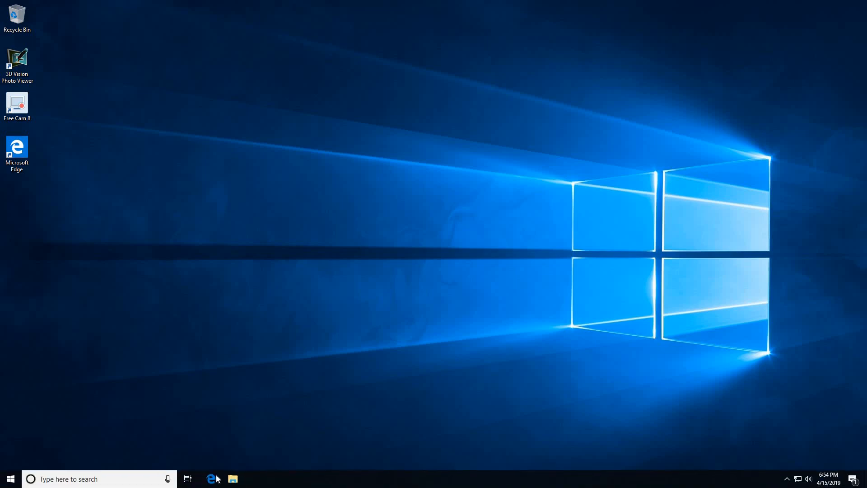
{"action": "left_click", "coordinate": [215, 482]}
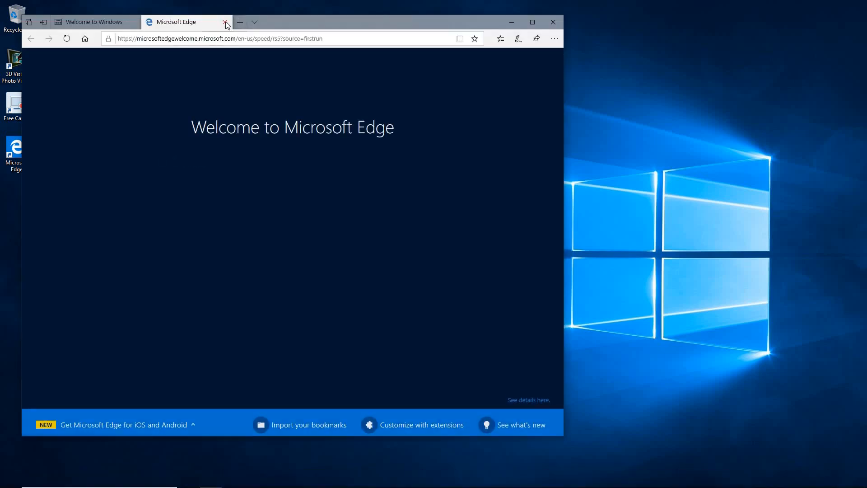
{"action": "left_click", "coordinate": [225, 23]}
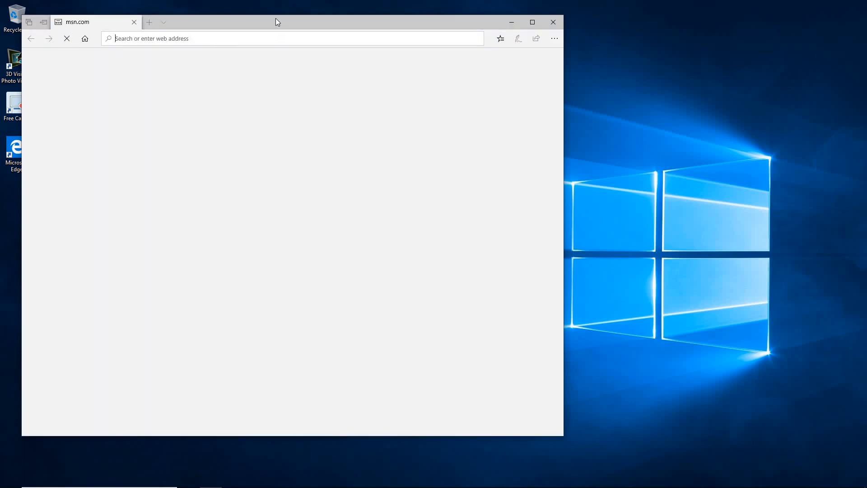
{"action": "left_click_drag", "start_coordinate": [276, 20], "coordinate": [474, 48]}
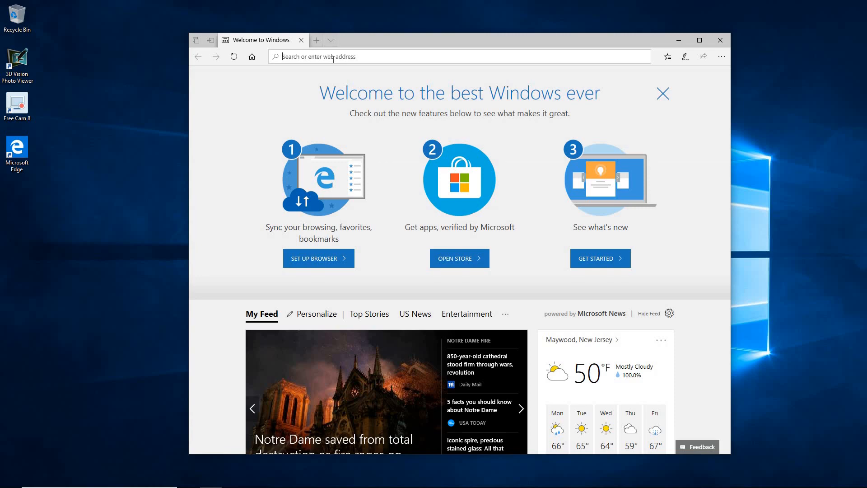
Search the web for firefox and open Mozilla's Firefox download page from the results
{"action": "type", "text": "fire"}
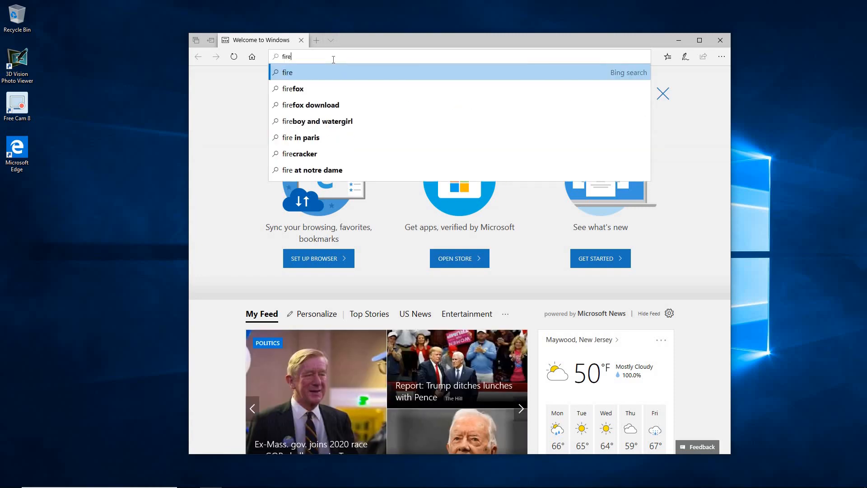
{"action": "left_click", "coordinate": [333, 88]}
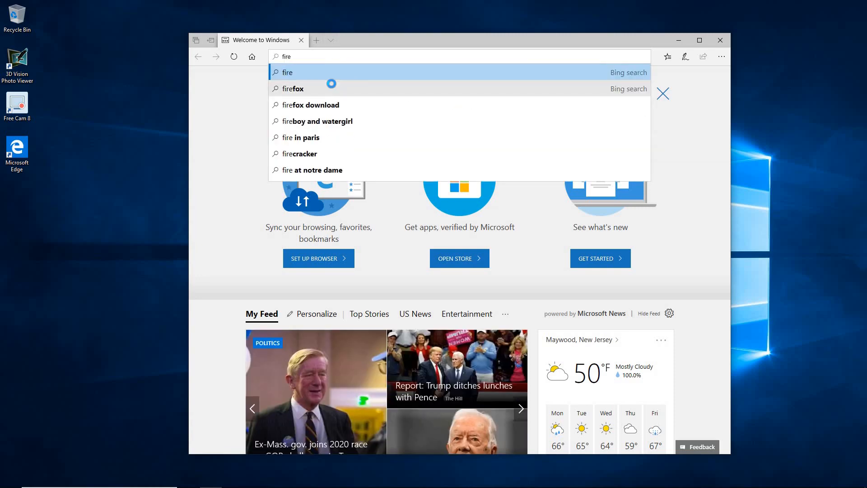
{"action": "scroll", "coordinate": [322, 269], "scroll_direction": "down", "scroll_amount": 5}
{"action": "scroll", "coordinate": [322, 267], "scroll_direction": "up", "scroll_amount": 4}
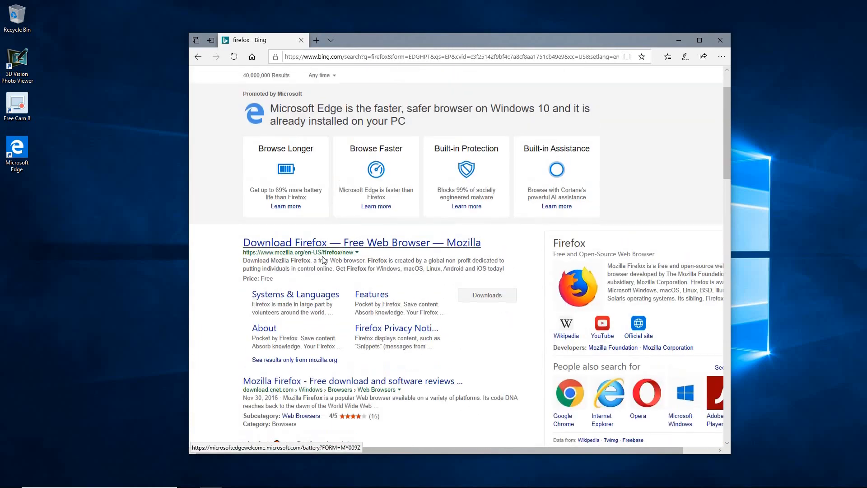
{"action": "left_click", "coordinate": [323, 244]}
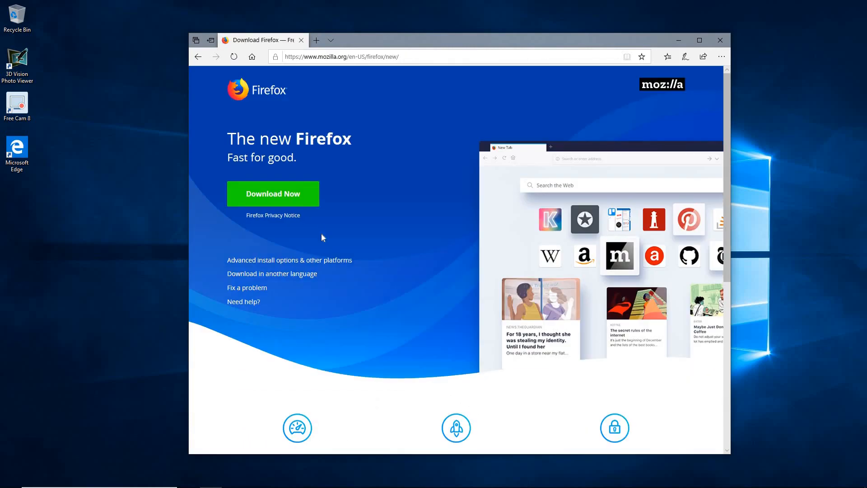
Download Firefox Installer.exe and run it to install Firefox, allowing its elevation request
{"action": "left_click", "coordinate": [305, 208]}
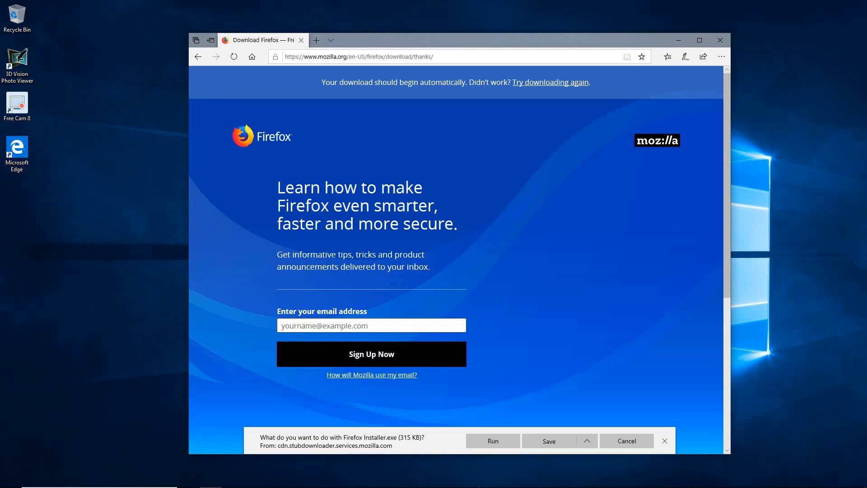
{"action": "left_click", "coordinate": [506, 442]}
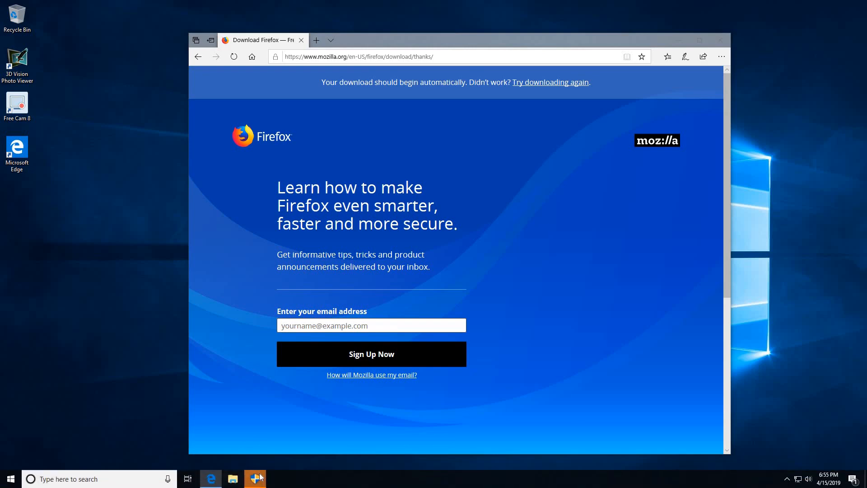
{"action": "left_click", "coordinate": [260, 477]}
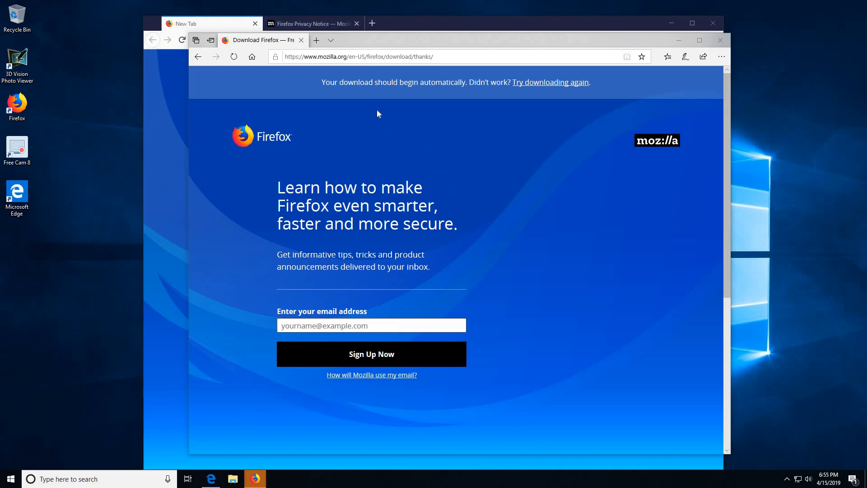
Close the Edge window and the newly opened Firefox window with all its tabs
{"action": "left_click", "coordinate": [714, 42]}
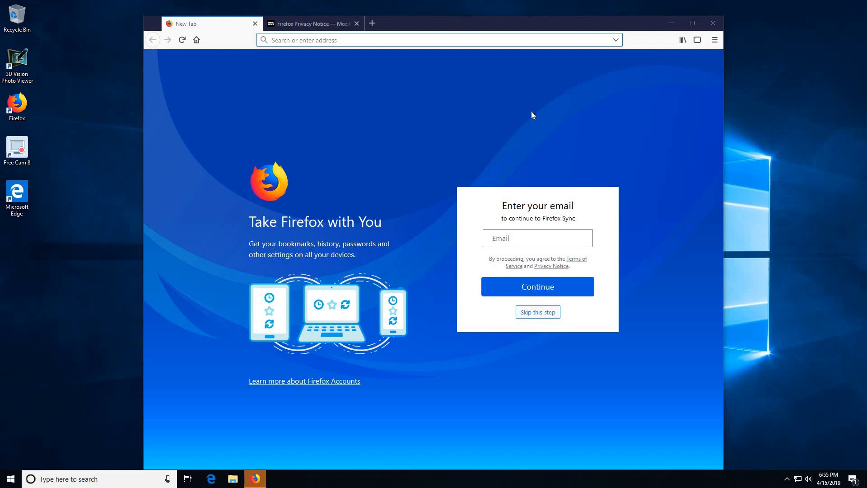
{"action": "left_click", "coordinate": [712, 27]}
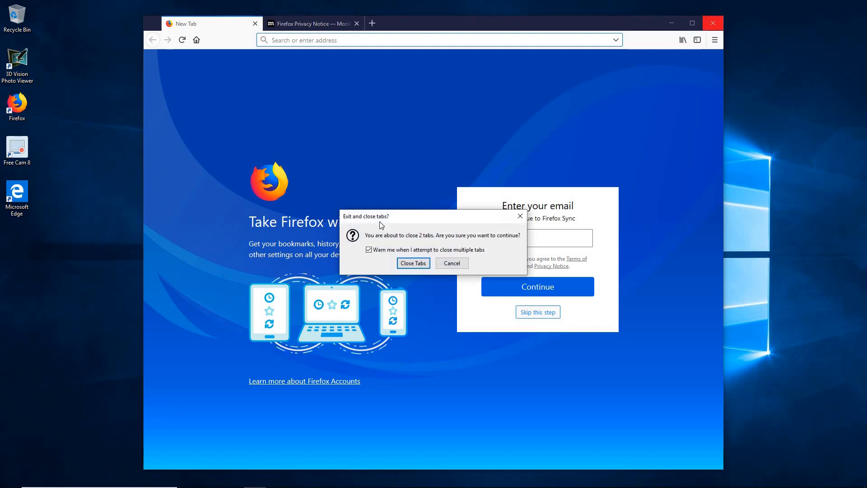
{"action": "left_click", "coordinate": [422, 263]}
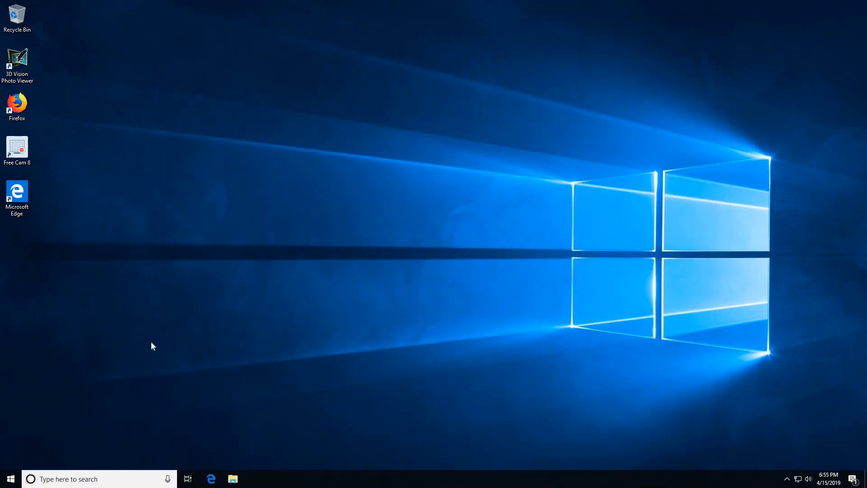
Unpin Microsoft Edge from the taskbar and move its desktop shortcut to the Recycle Bin
{"action": "right_click", "coordinate": [216, 484]}
{"action": "left_click", "coordinate": [199, 458]}
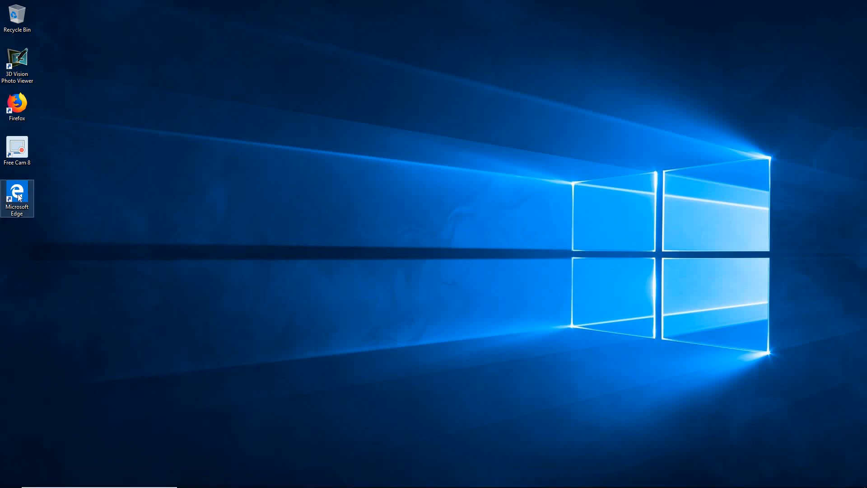
{"action": "left_click_drag", "start_coordinate": [18, 196], "coordinate": [26, 11]}
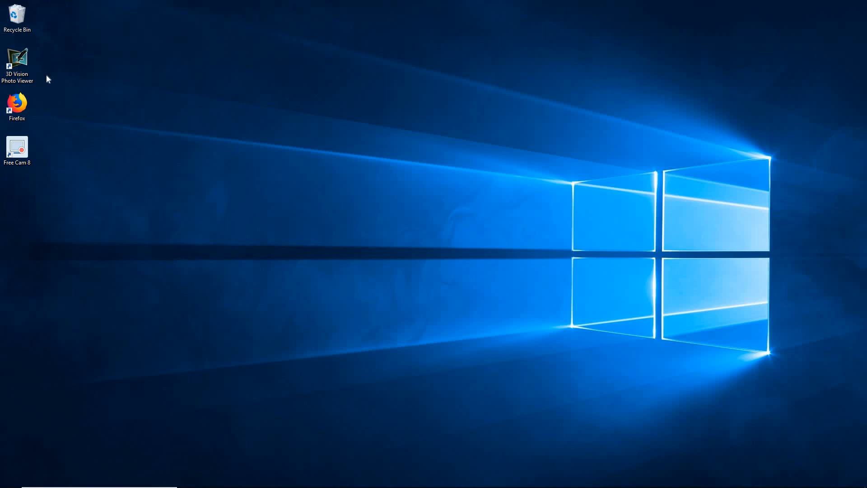
Pin Firefox to the taskbar and move its desktop shortcut to the Recycle Bin
{"action": "right_click", "coordinate": [25, 103]}
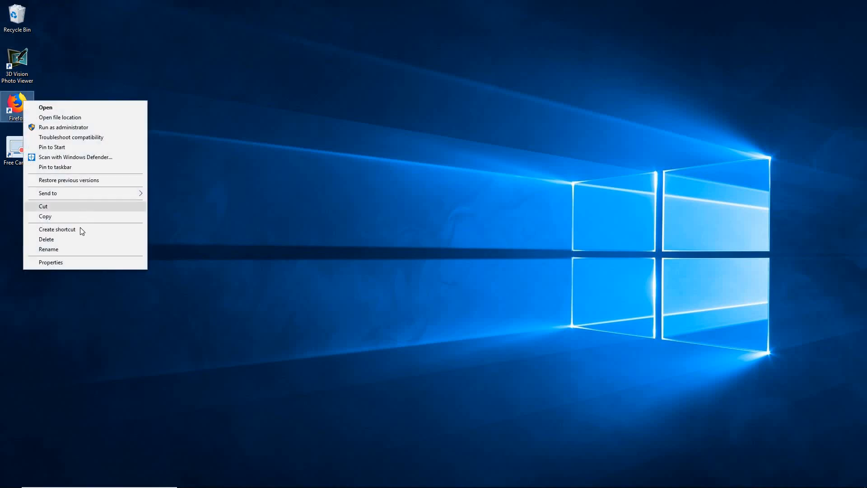
{"action": "left_click", "coordinate": [65, 168]}
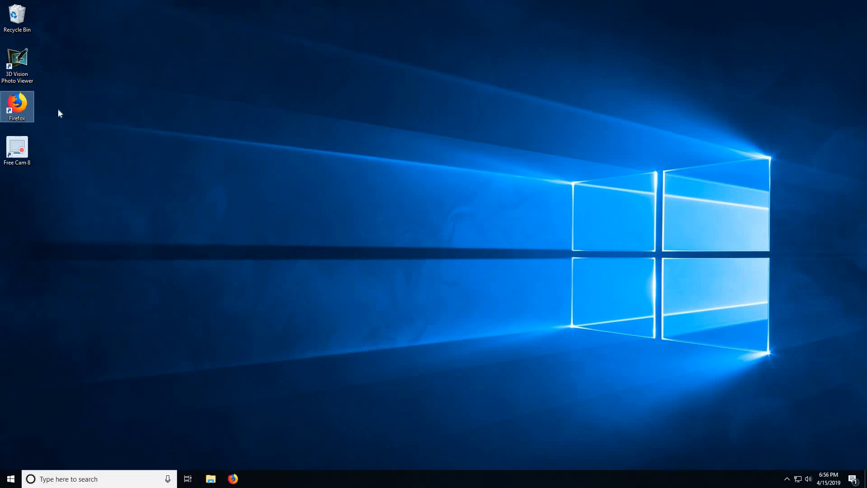
{"action": "left_click_drag", "start_coordinate": [24, 106], "coordinate": [15, 18]}
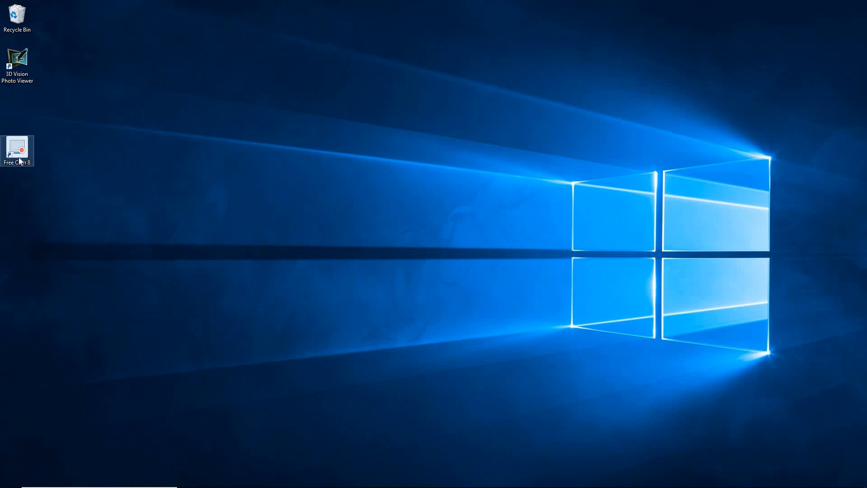
Move the 3D Vision Photo Viewer desktop shortcut to the Recycle Bin
{"action": "mouse_move", "coordinate": [235, 486]}
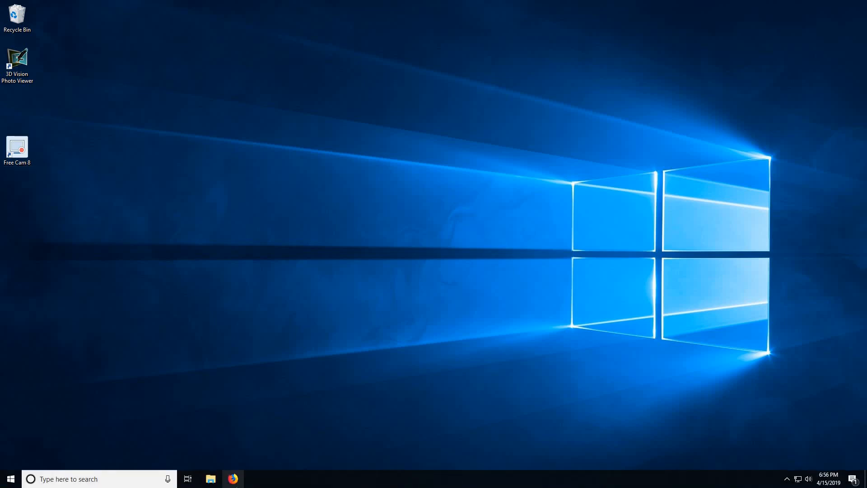
{"action": "left_click", "coordinate": [29, 71]}
{"action": "left_click_drag", "start_coordinate": [18, 63], "coordinate": [18, 20]}
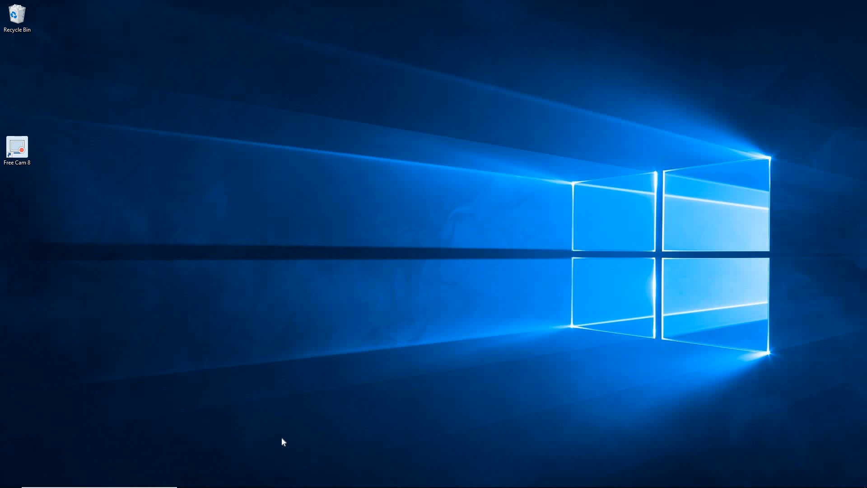
Open the NVIDIA Control Panel to check the installed driver version and graphics card model, and close it again
{"action": "mouse_move", "coordinate": [271, 486]}
{"action": "right_click", "coordinate": [377, 212]}
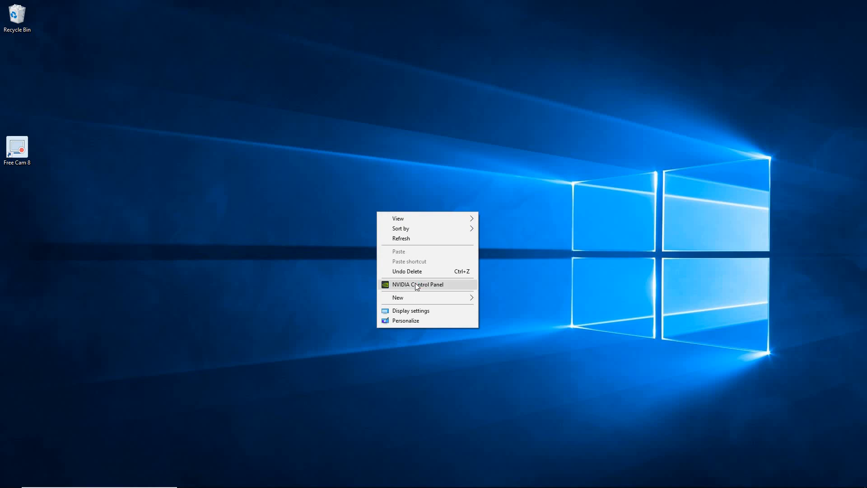
{"action": "left_click", "coordinate": [415, 284]}
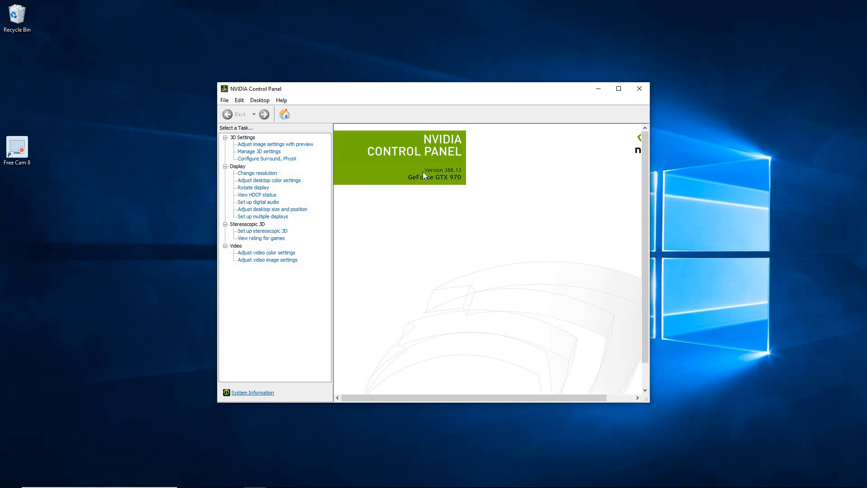
{"action": "left_click", "coordinate": [639, 89]}
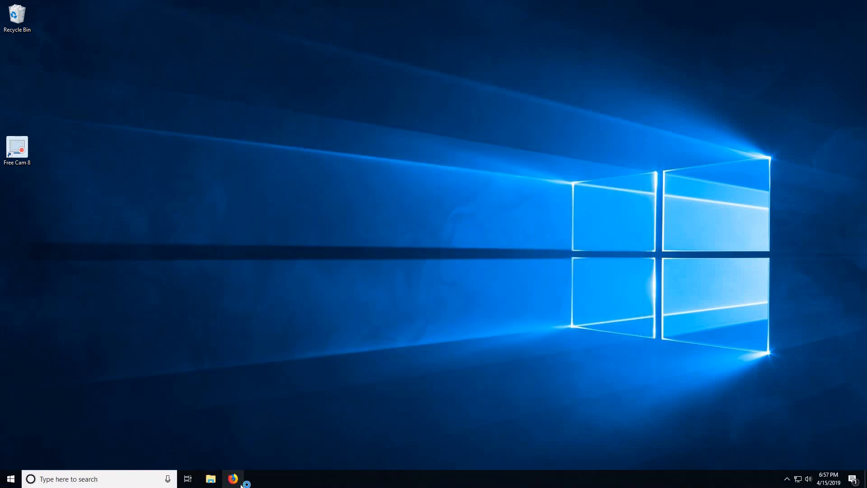
Launch Firefox and make it the default web browser in place of Microsoft Edge, closing the default apps settings when done
{"action": "left_click", "coordinate": [240, 484]}
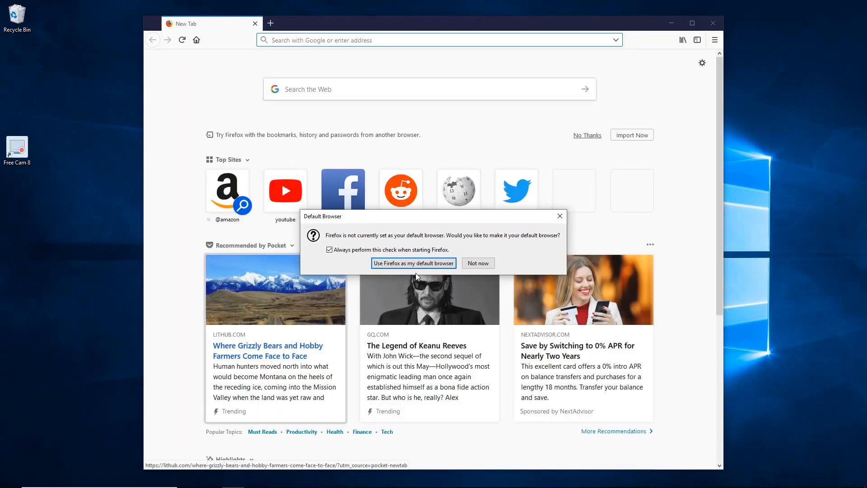
{"action": "left_click", "coordinate": [416, 266]}
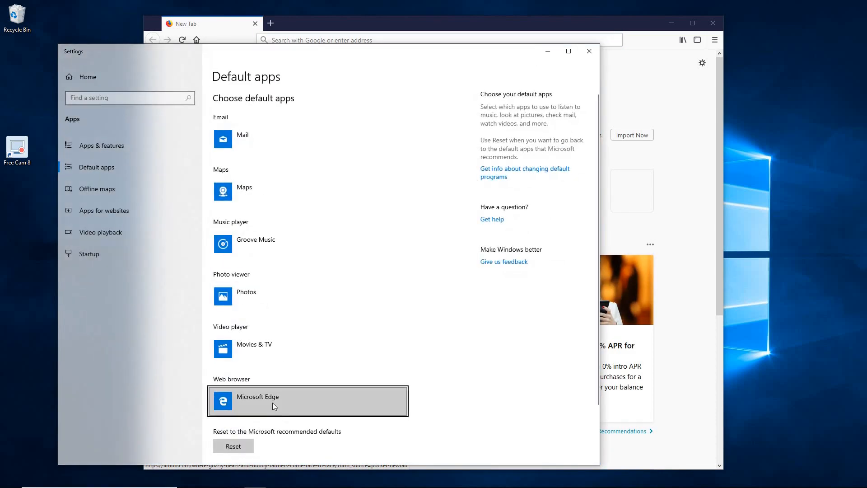
{"action": "left_click", "coordinate": [272, 402]}
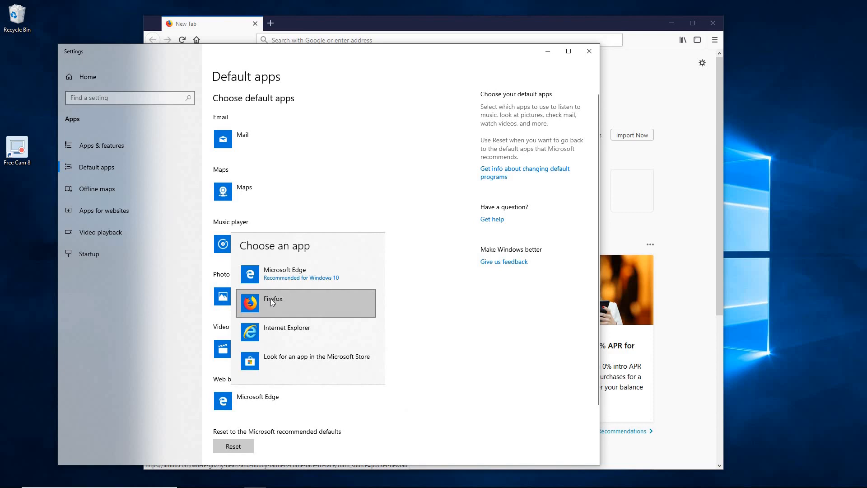
{"action": "left_click", "coordinate": [271, 300]}
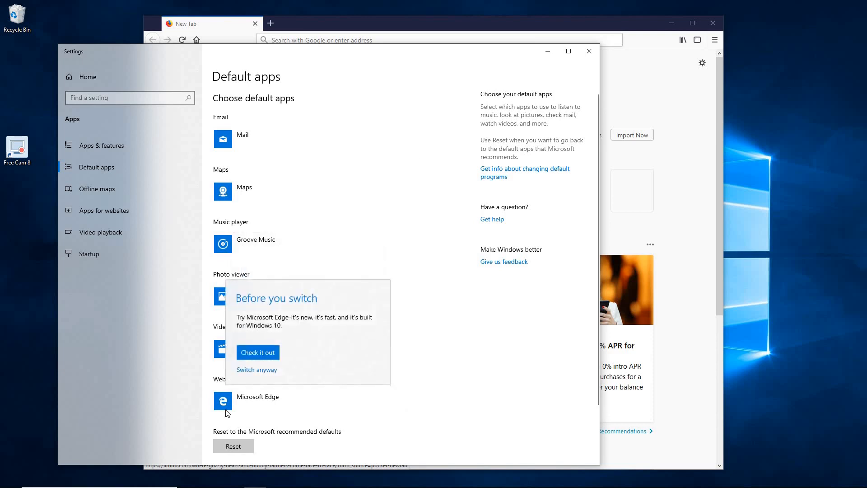
{"action": "left_click", "coordinate": [258, 371]}
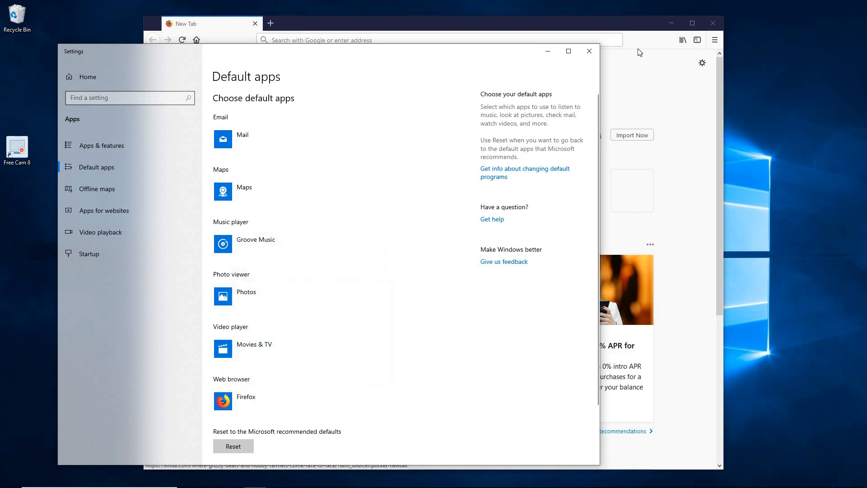
{"action": "left_click", "coordinate": [594, 53]}
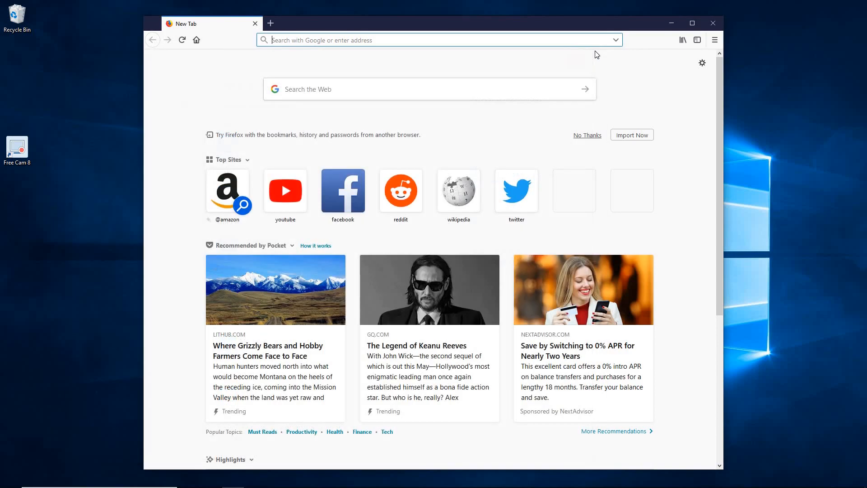
Search the web for nvidia
{"action": "left_click", "coordinate": [335, 91]}
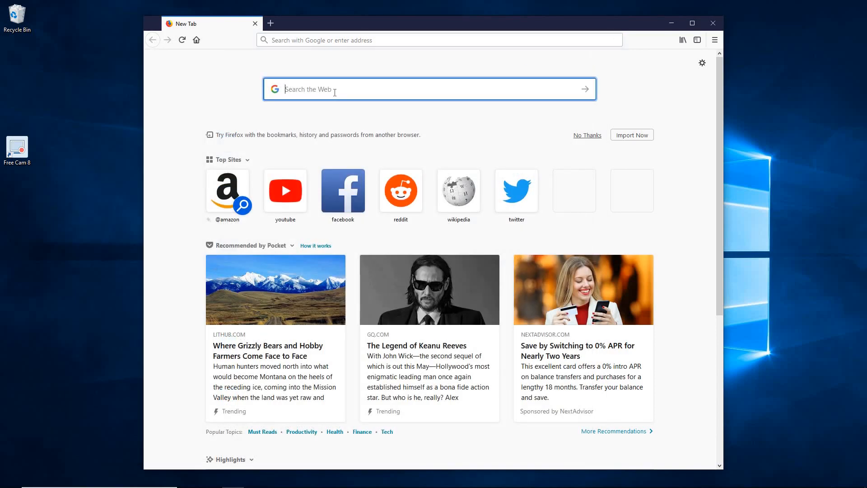
{"action": "type", "text": "nvid"}
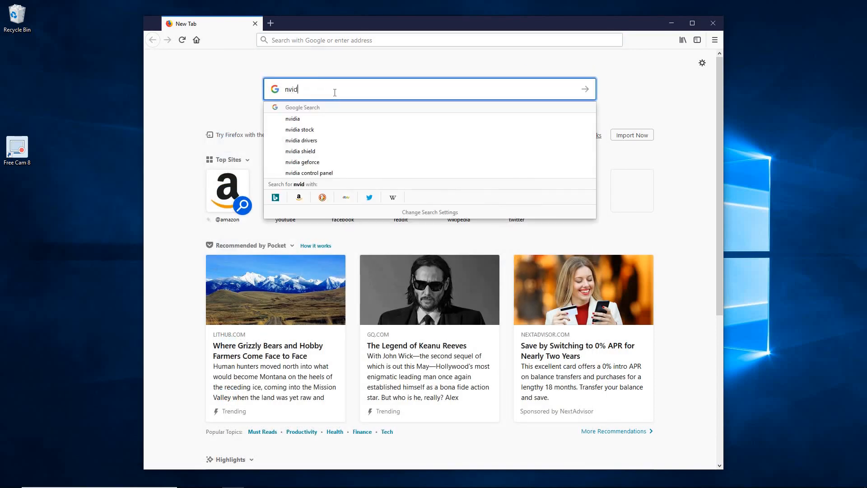
{"action": "type", "text": "ia"}
{"action": "left_click", "coordinate": [304, 119]}
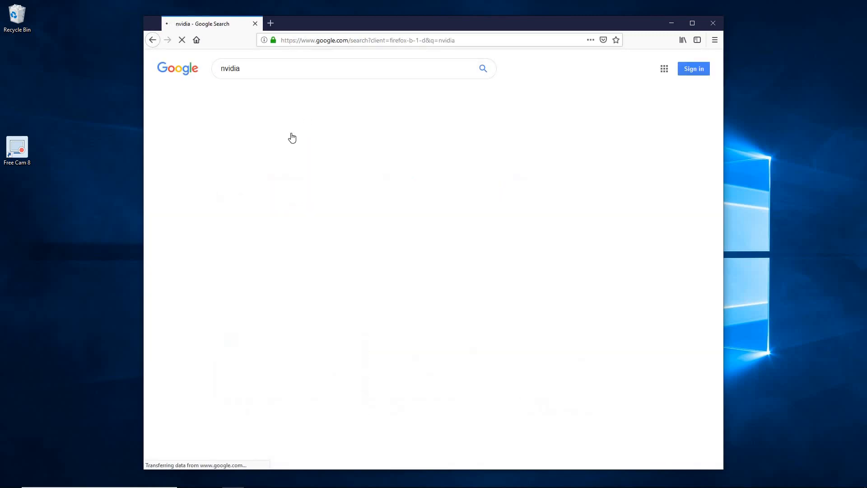
Open NVIDIA's official website from the search results and go to its GeForce Drivers page
{"action": "scroll", "coordinate": [277, 184], "scroll_direction": "down", "scroll_amount": 5}
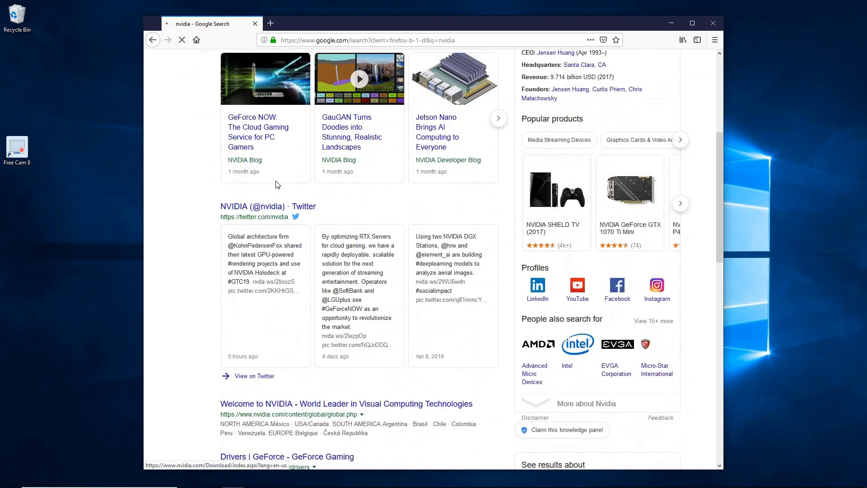
{"action": "scroll", "coordinate": [277, 185], "scroll_direction": "down", "scroll_amount": 5}
{"action": "scroll", "coordinate": [266, 131], "scroll_direction": "up", "scroll_amount": 10}
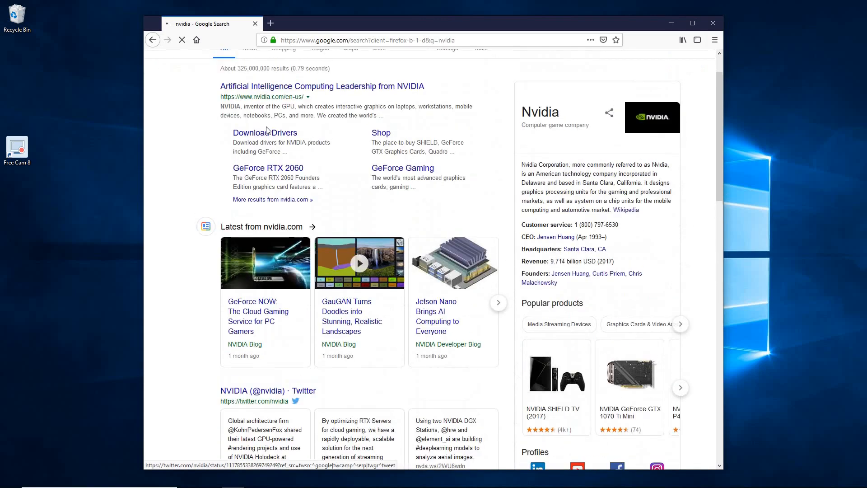
{"action": "scroll", "coordinate": [267, 130], "scroll_direction": "up", "scroll_amount": 1}
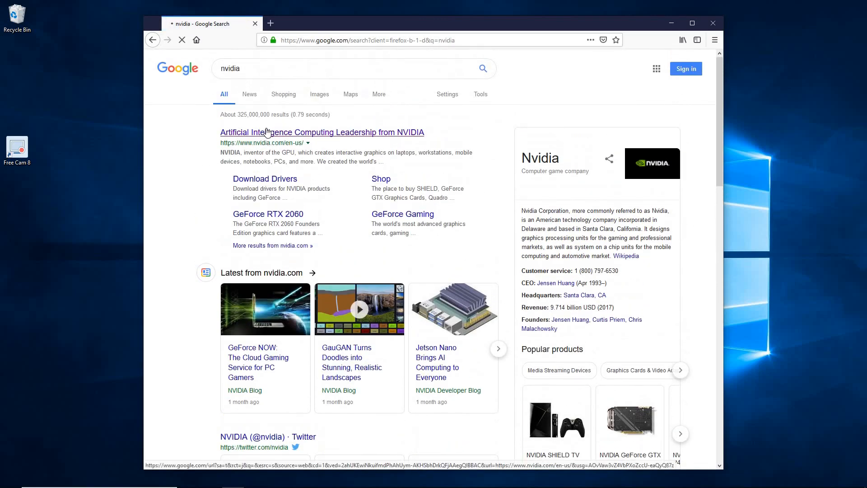
{"action": "left_click", "coordinate": [266, 131]}
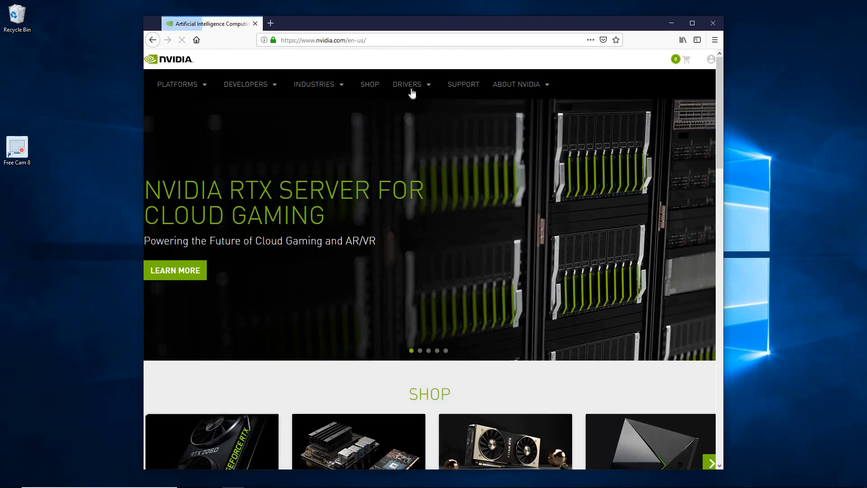
{"action": "mouse_move", "coordinate": [410, 88]}
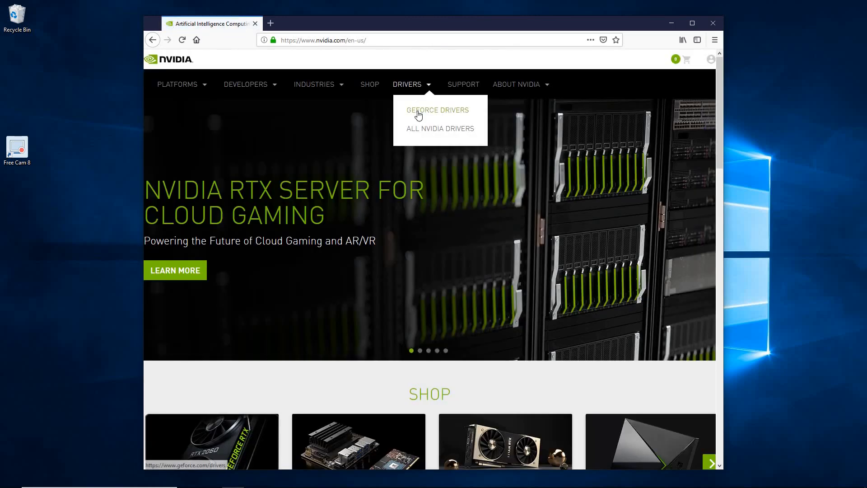
{"action": "left_click", "coordinate": [418, 111]}
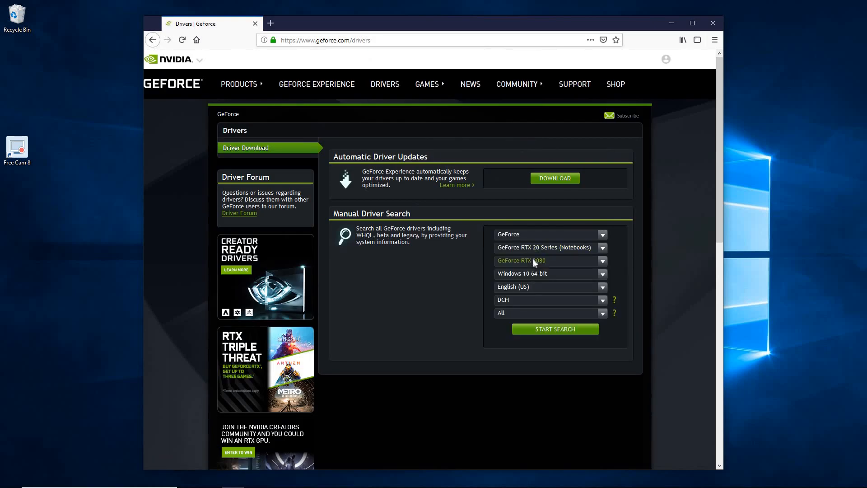
Run a manual driver search for the GeForce 900 Series, GeForce GTX 970, on Windows 10 64-bit
{"action": "left_click", "coordinate": [541, 263]}
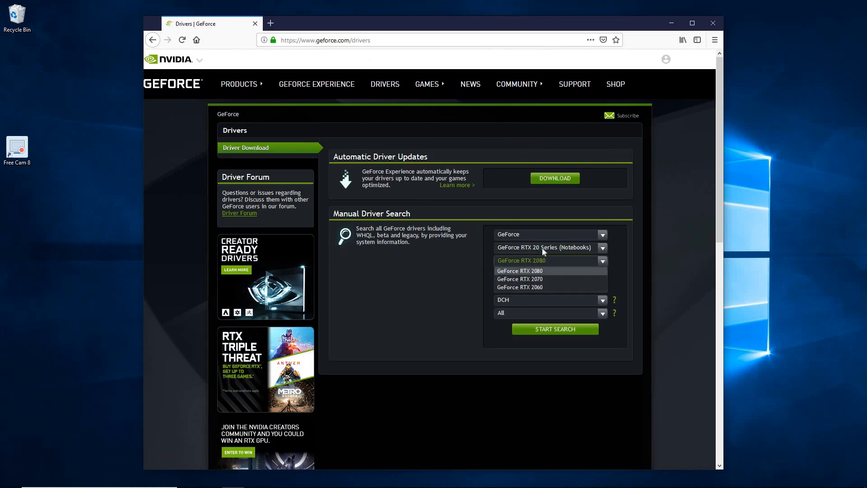
{"action": "left_click", "coordinate": [542, 248]}
{"action": "left_click", "coordinate": [538, 294]}
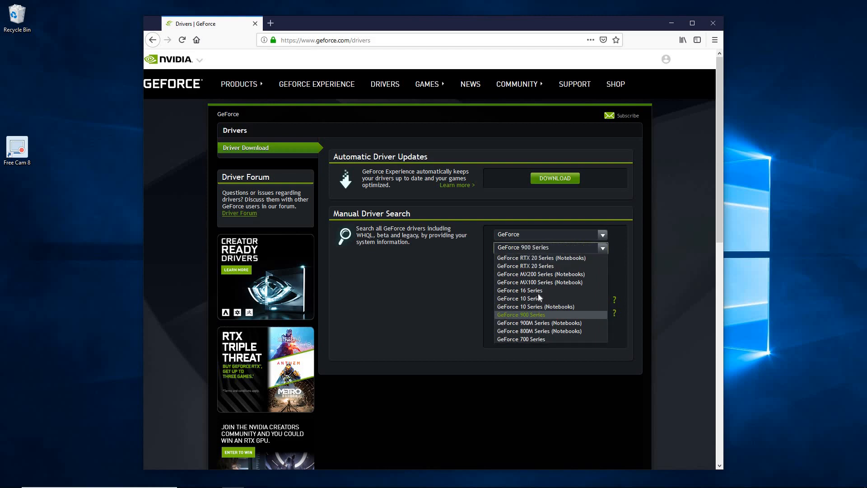
{"action": "left_click", "coordinate": [529, 261]}
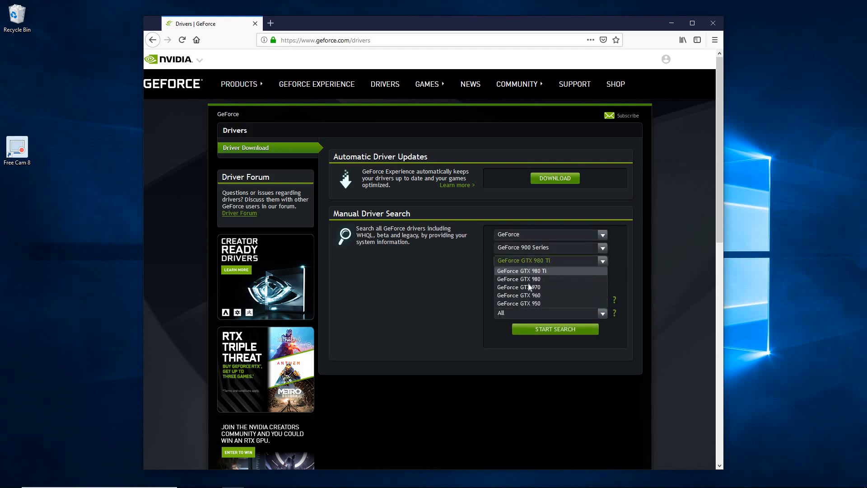
{"action": "left_click", "coordinate": [528, 286]}
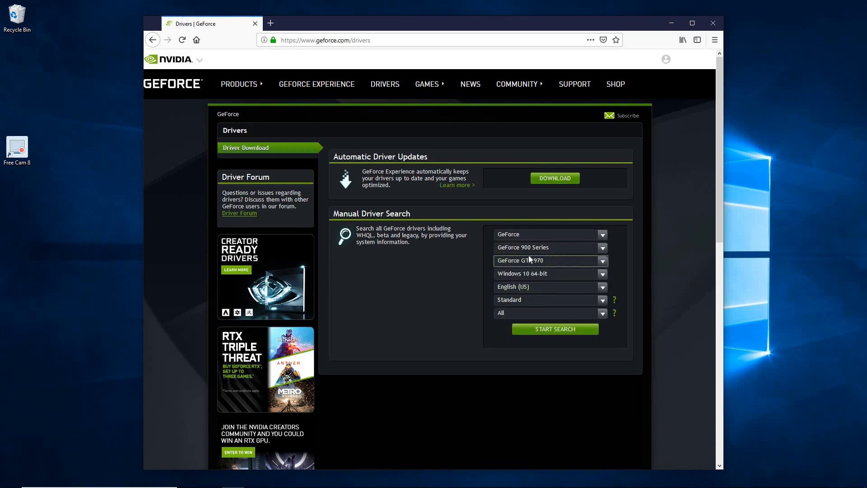
{"action": "left_click", "coordinate": [531, 327]}
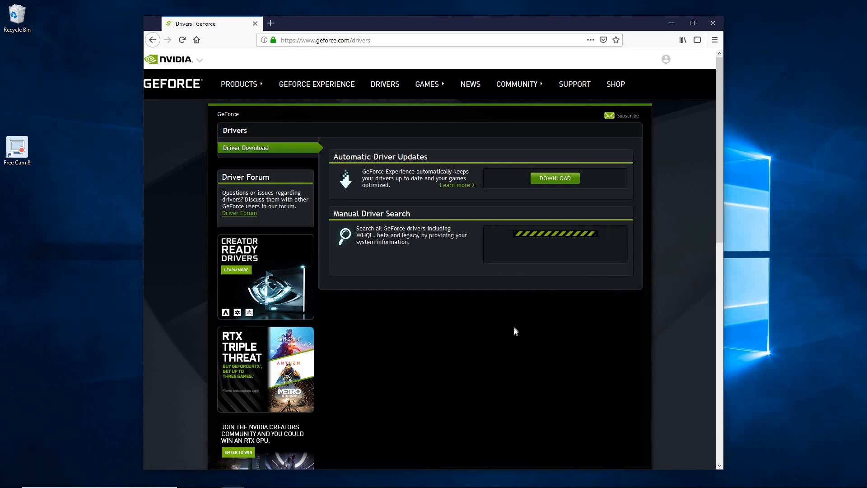
Download the GeForce Game Ready Driver version 425.31 from the results and save the installer file
{"action": "scroll", "coordinate": [478, 395], "scroll_direction": "down", "scroll_amount": 3}
{"action": "scroll", "coordinate": [478, 394], "scroll_direction": "down", "scroll_amount": 3}
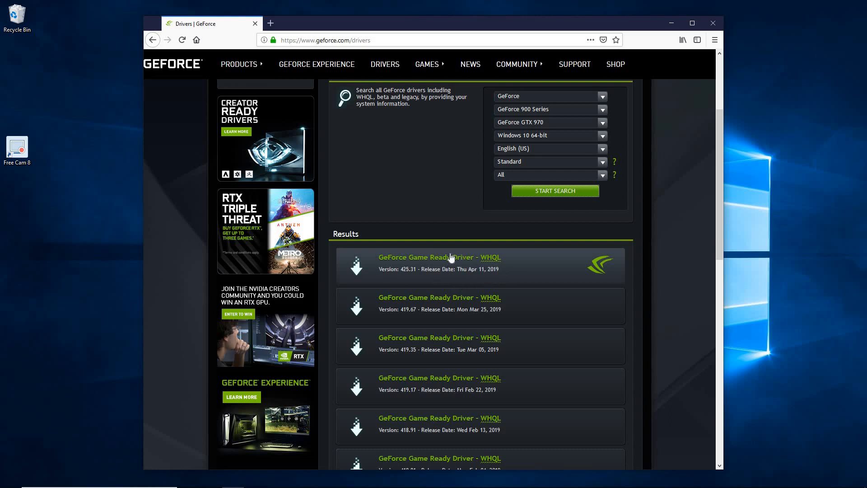
{"action": "left_click", "coordinate": [469, 275]}
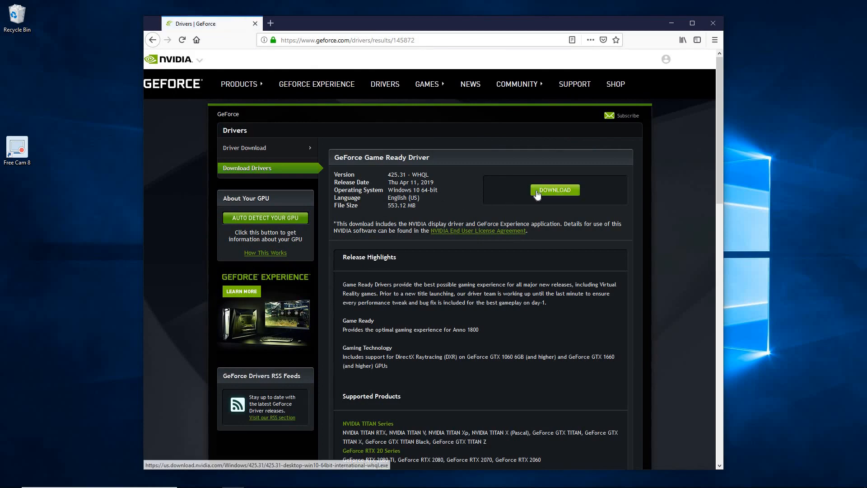
{"action": "left_click", "coordinate": [555, 190]}
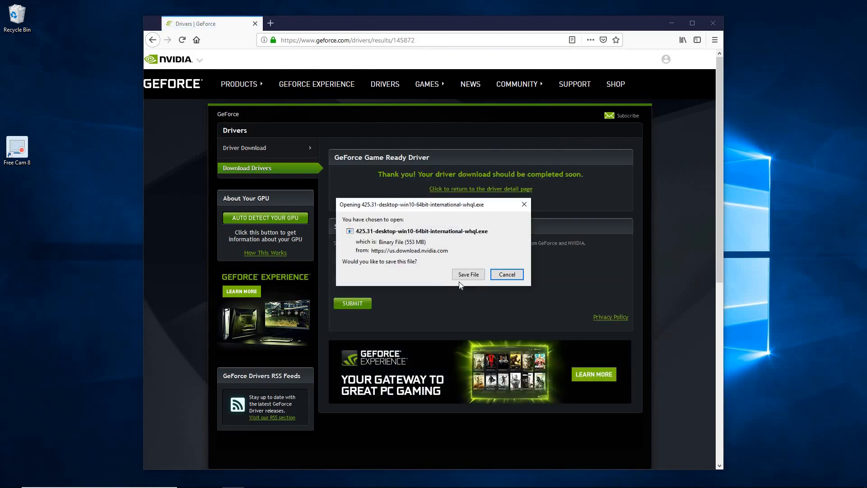
{"action": "left_click", "coordinate": [465, 275]}
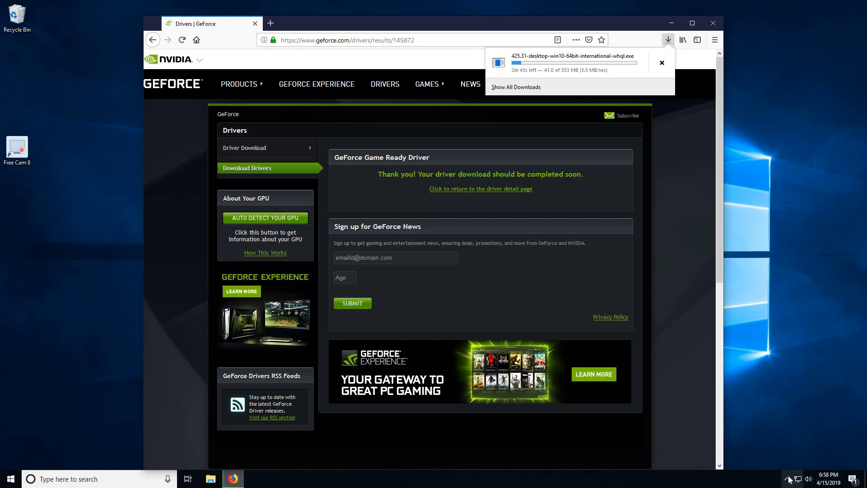
{"action": "left_click", "coordinate": [788, 479]}
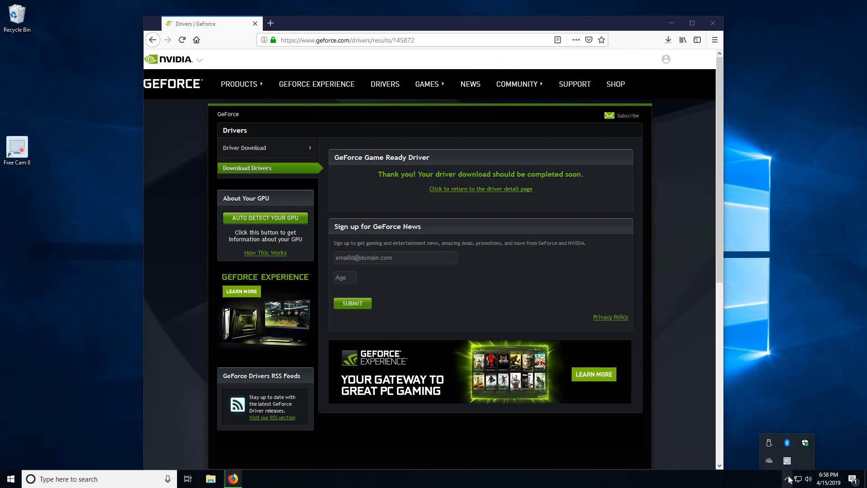
{"action": "left_click", "coordinate": [784, 365]}
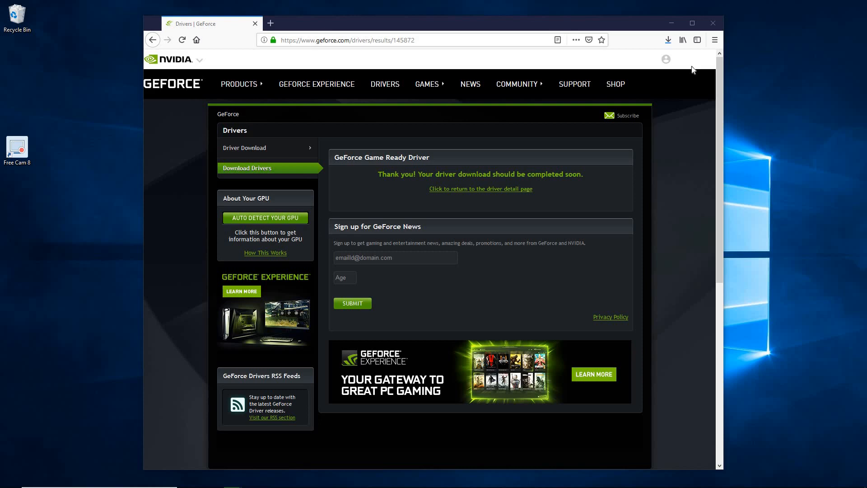
Run the downloaded 425.31 driver installer, accept the default extraction path, and minimize the Firefox window
{"action": "left_click", "coordinate": [668, 40]}
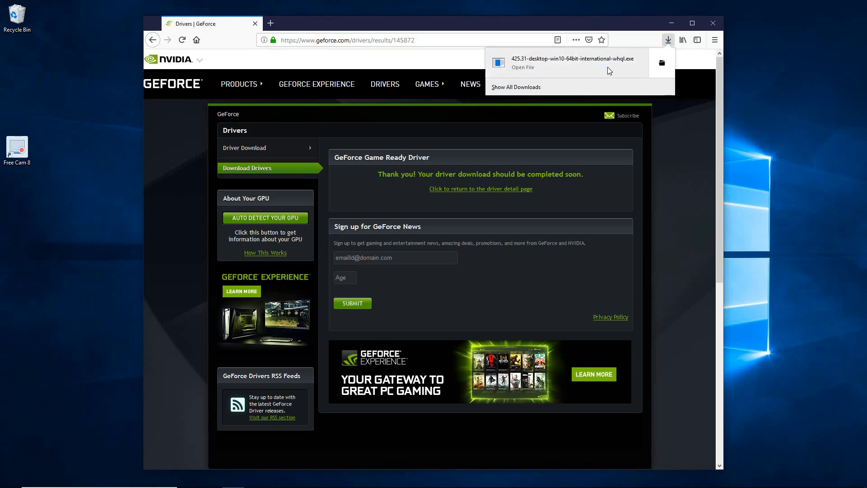
{"action": "left_click", "coordinate": [608, 67]}
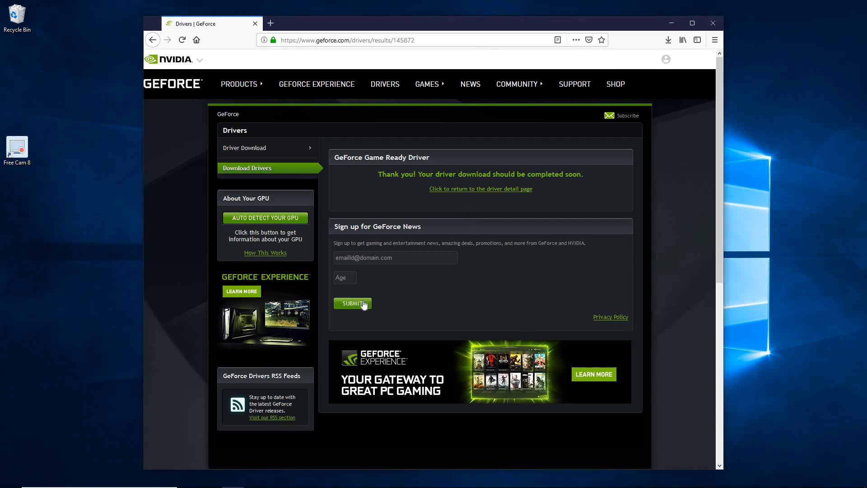
{"action": "left_click", "coordinate": [424, 271]}
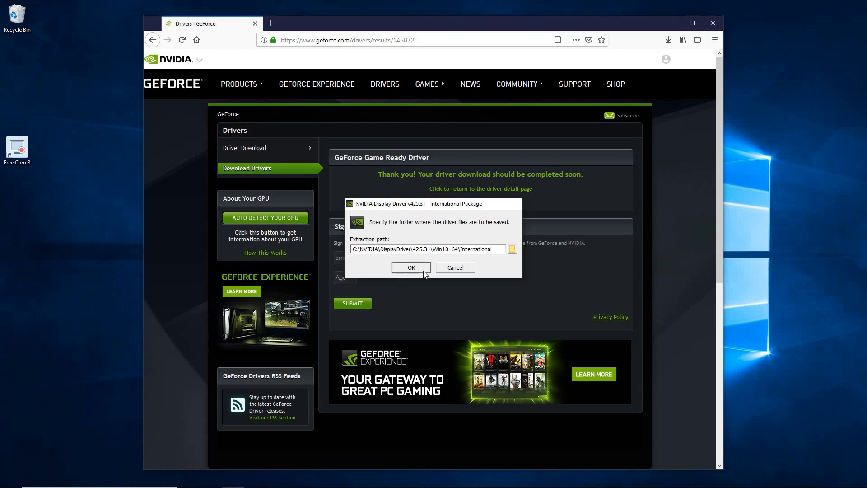
{"action": "left_click", "coordinate": [667, 24]}
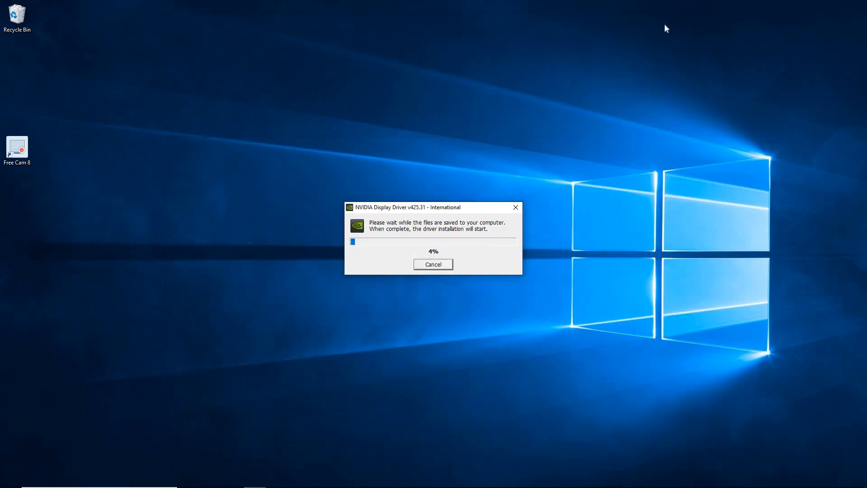
{"action": "mouse_move", "coordinate": [233, 479]}
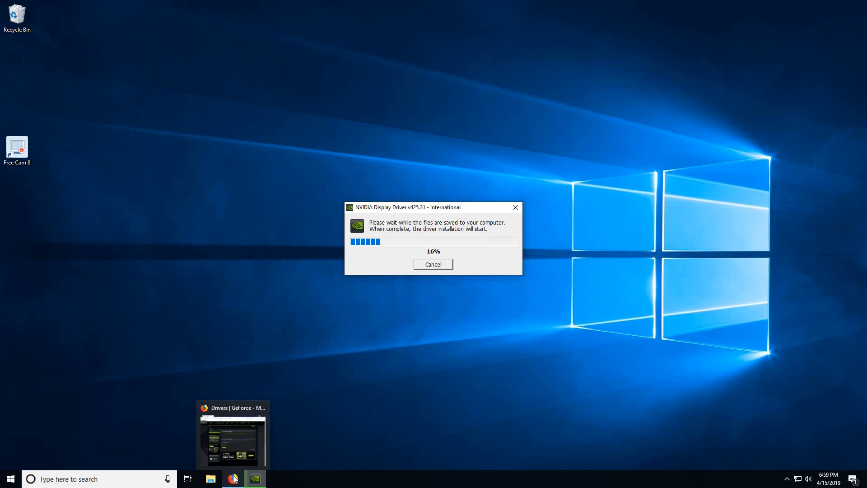
{"action": "mouse_move", "coordinate": [232, 459]}
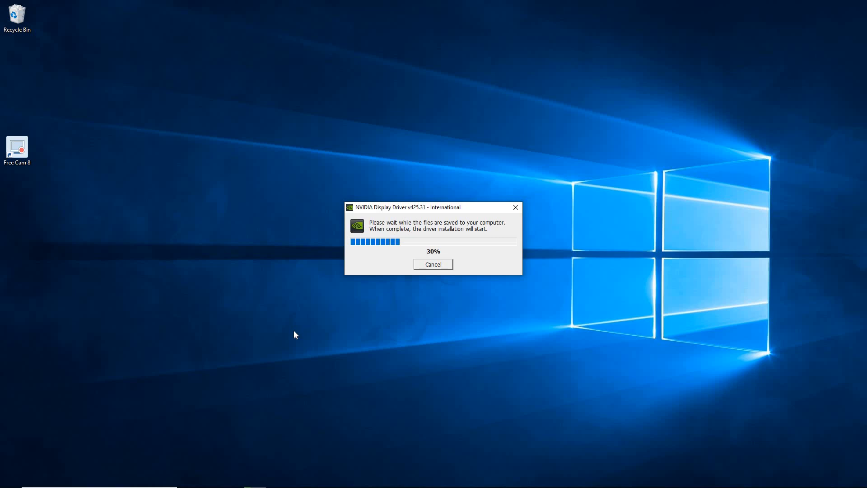
Close the Firefox window that shows the GeForce drivers page while the driver installer runs
{"action": "mouse_move", "coordinate": [861, 482]}
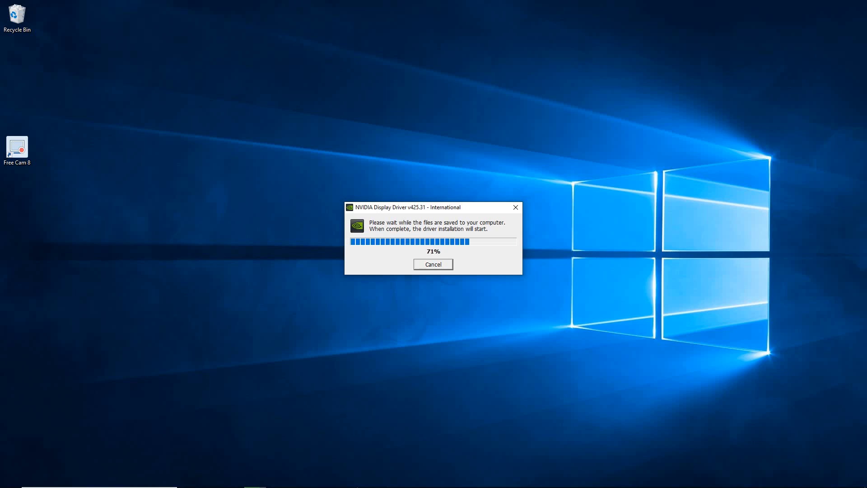
{"action": "mouse_move", "coordinate": [357, 487]}
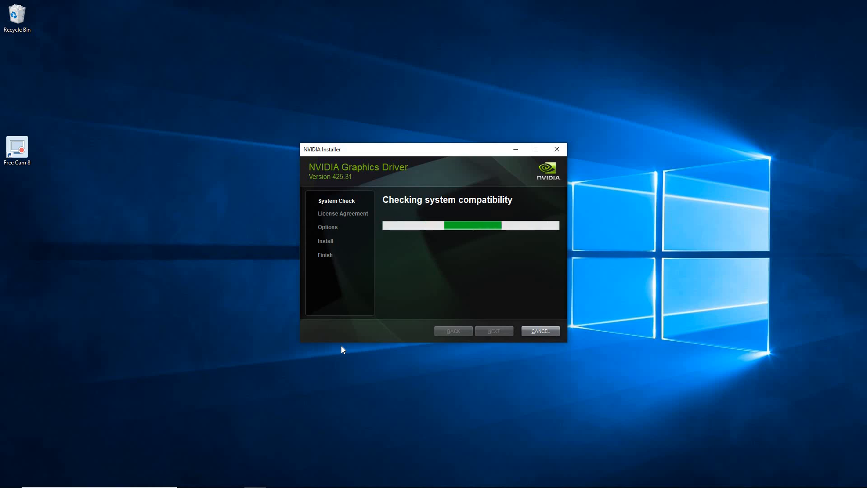
{"action": "mouse_move", "coordinate": [265, 486]}
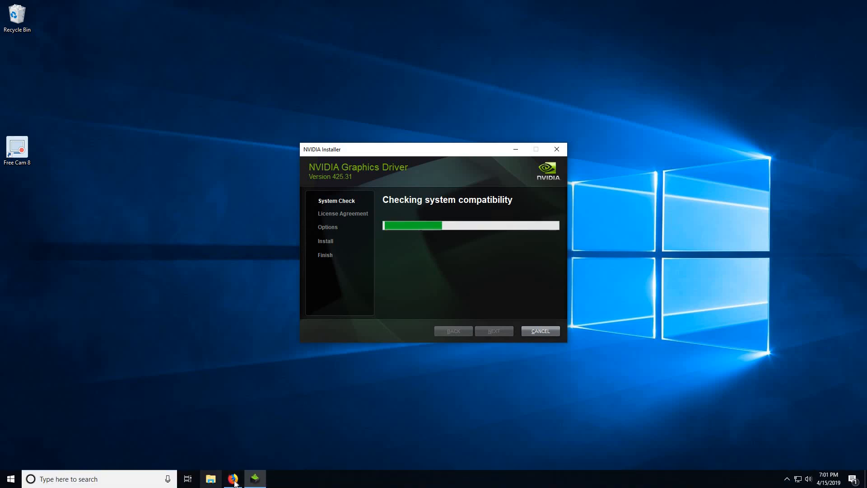
{"action": "left_click", "coordinate": [266, 406]}
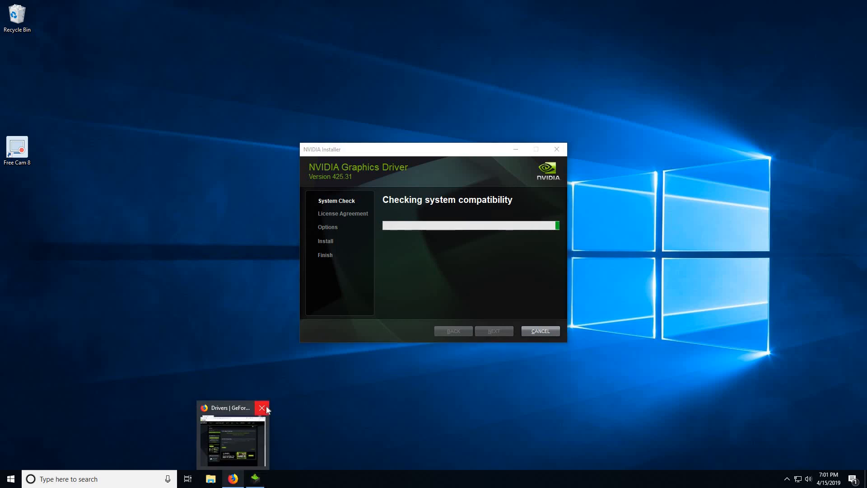
Select NVIDIA Graphics Driver without GeForce Experience, accept the license agreement, and continue with the Custom (Advanced) installation
{"action": "mouse_move", "coordinate": [255, 478]}
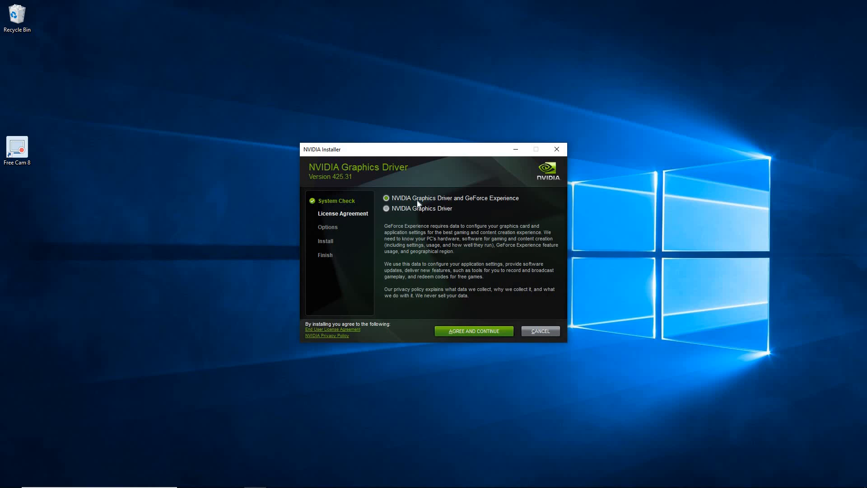
{"action": "left_click", "coordinate": [389, 209]}
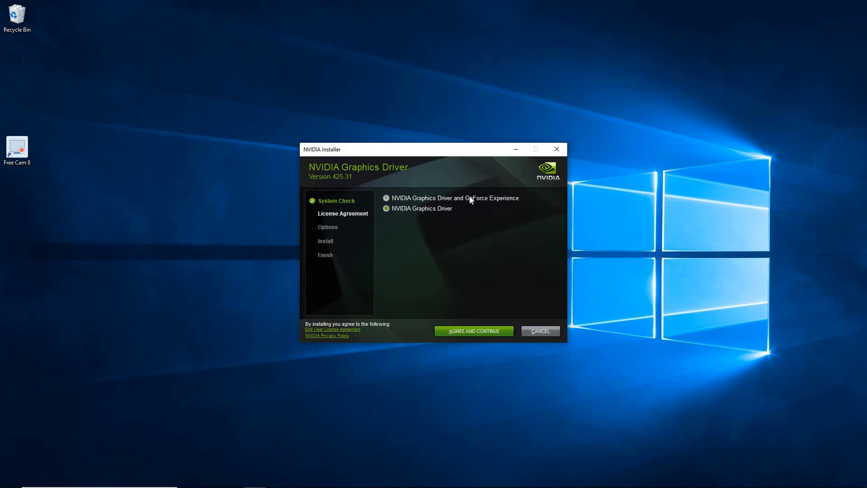
{"action": "left_click", "coordinate": [477, 332]}
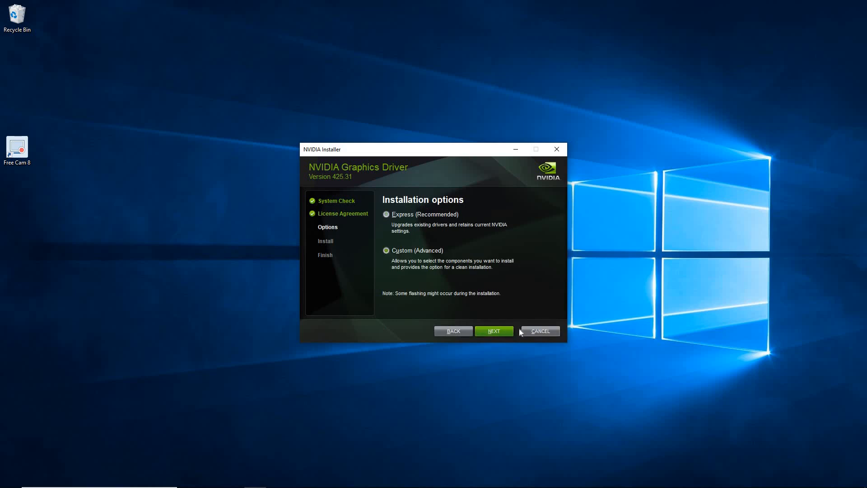
{"action": "left_click", "coordinate": [504, 333]}
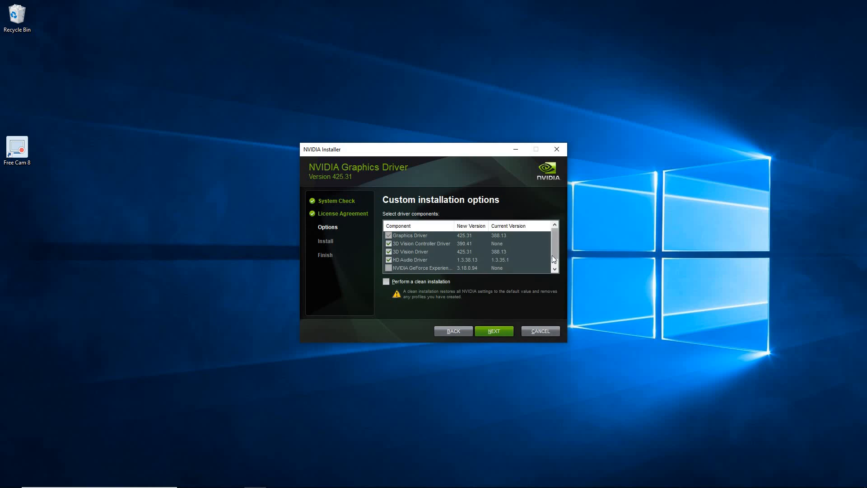
Leave NVIDIA GeForce Experience out of the driver components, enable a clean installation, and start installing
{"action": "scroll", "coordinate": [552, 255], "scroll_direction": "down", "scroll_amount": 1}
{"action": "left_click", "coordinate": [386, 260]}
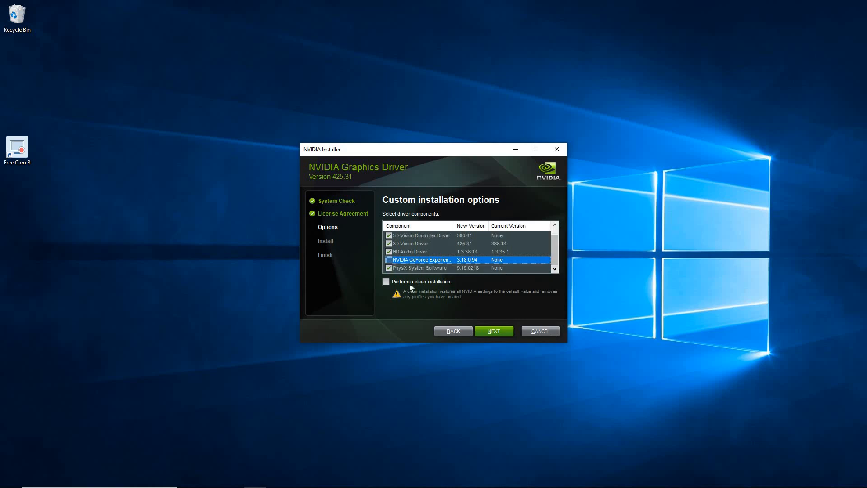
{"action": "left_click", "coordinate": [385, 285]}
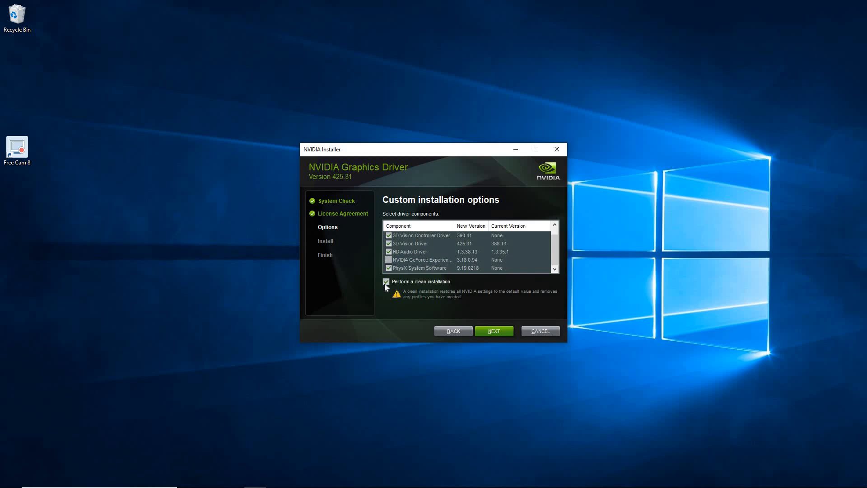
{"action": "left_click", "coordinate": [491, 333]}
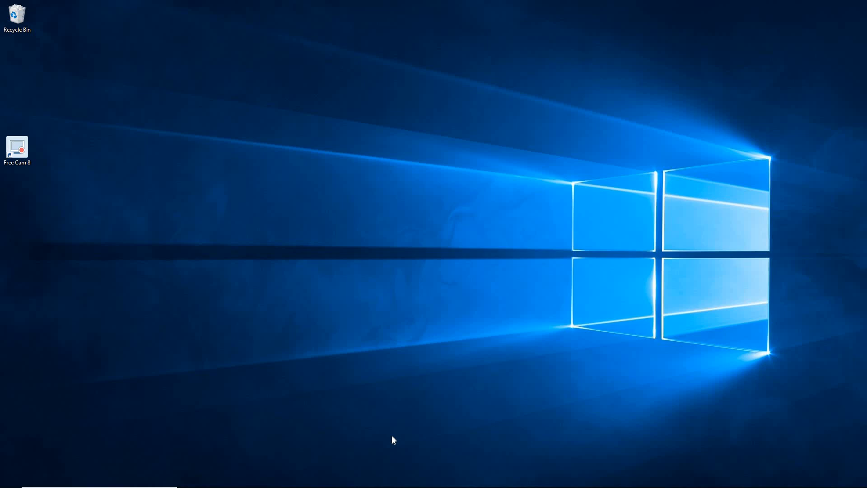
Open NVIDIA Control Panel from the desktop to check the installed driver version, and close it
{"action": "right_click", "coordinate": [307, 256]}
{"action": "left_click", "coordinate": [333, 331]}
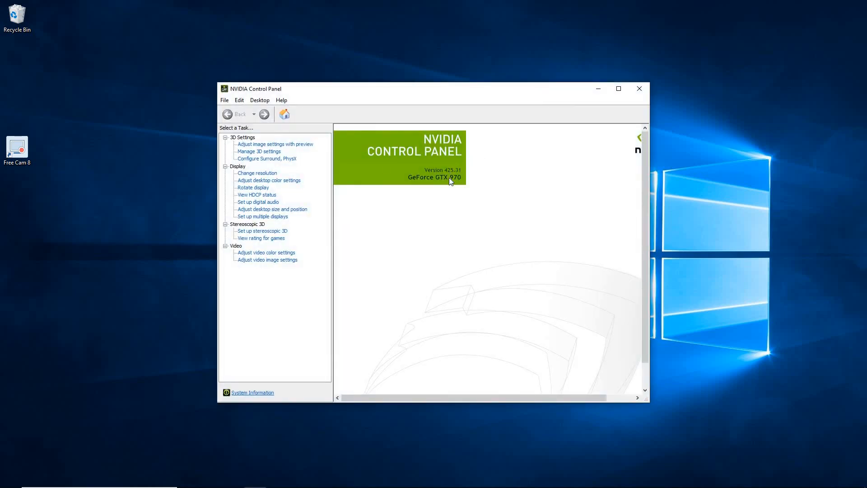
{"action": "left_click", "coordinate": [643, 88]}
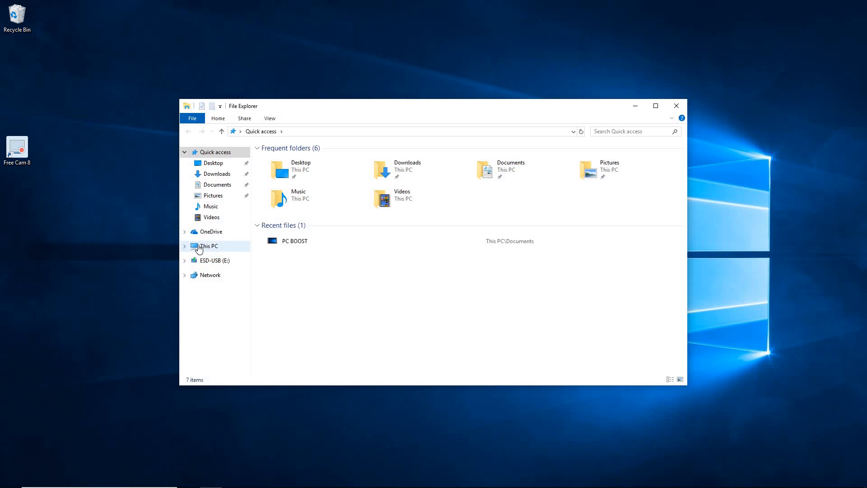
Open the Performance Options through This PC's properties and the advanced system settings
{"action": "right_click", "coordinate": [199, 247]}
{"action": "left_click", "coordinate": [267, 362]}
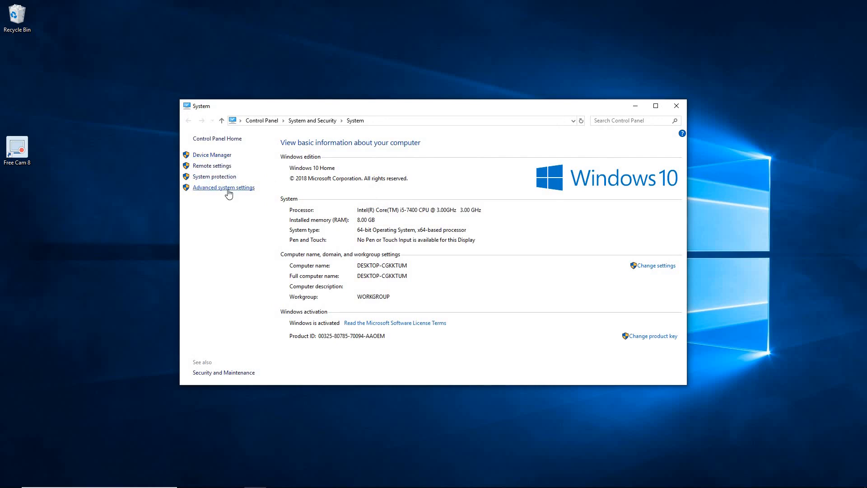
{"action": "left_click", "coordinate": [229, 188]}
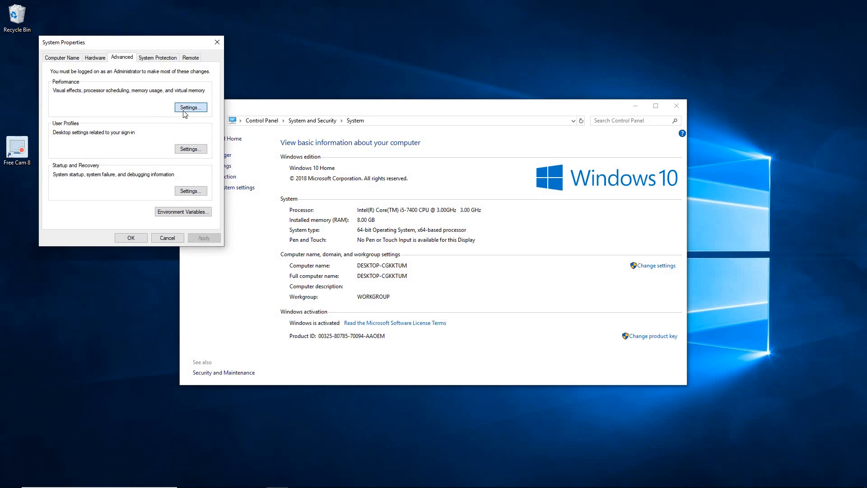
{"action": "left_click", "coordinate": [198, 107]}
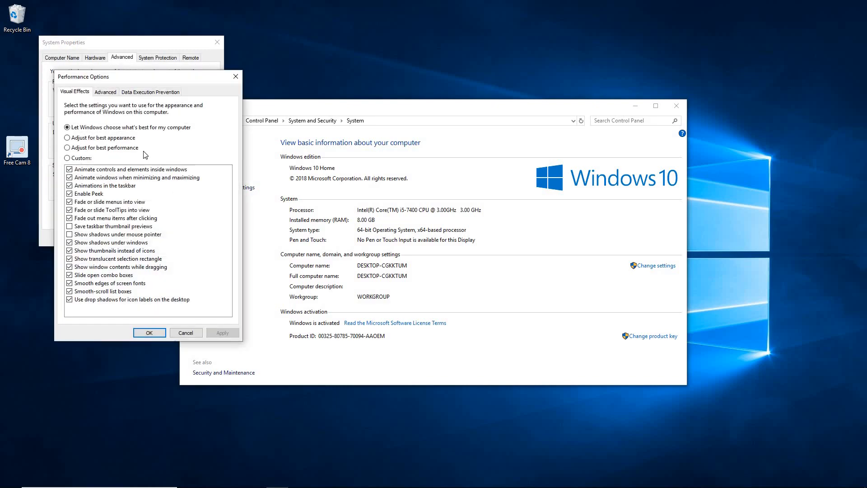
Adjust visual effects for best performance, keeping only thumbnails instead of icons and window contents while dragging, apply, and close all windows
{"action": "left_click", "coordinate": [67, 148]}
{"action": "left_click", "coordinate": [70, 251]}
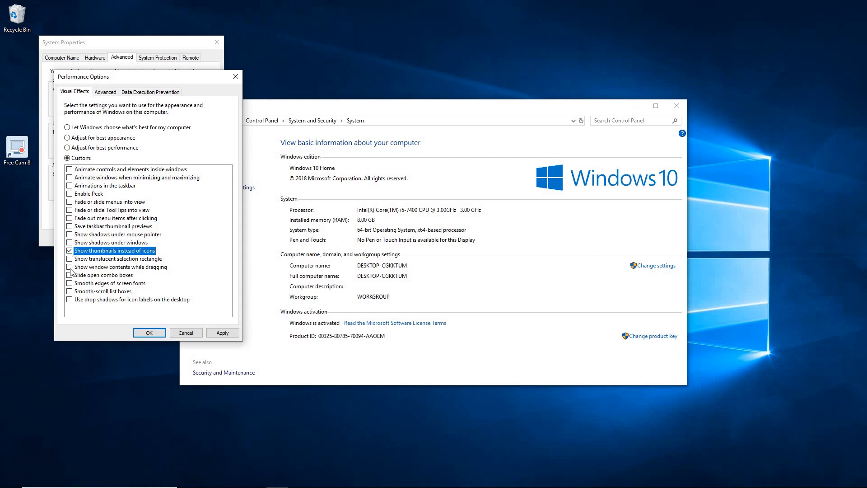
{"action": "left_click", "coordinate": [70, 267]}
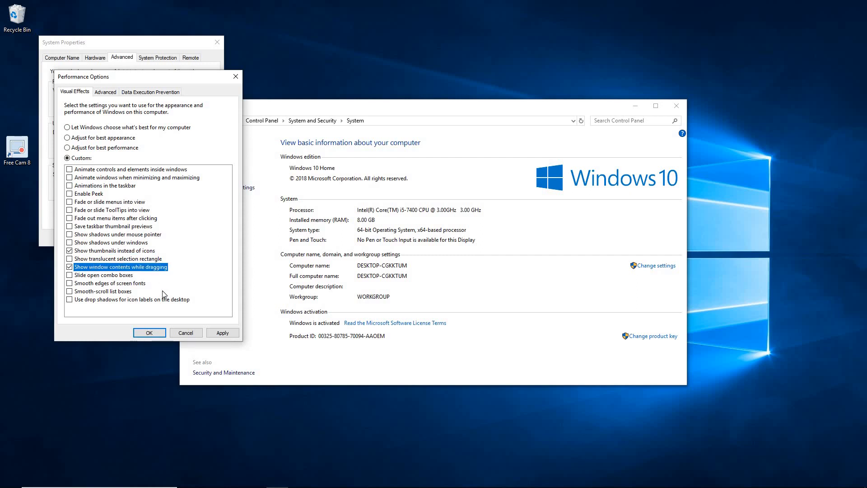
{"action": "left_click", "coordinate": [222, 335]}
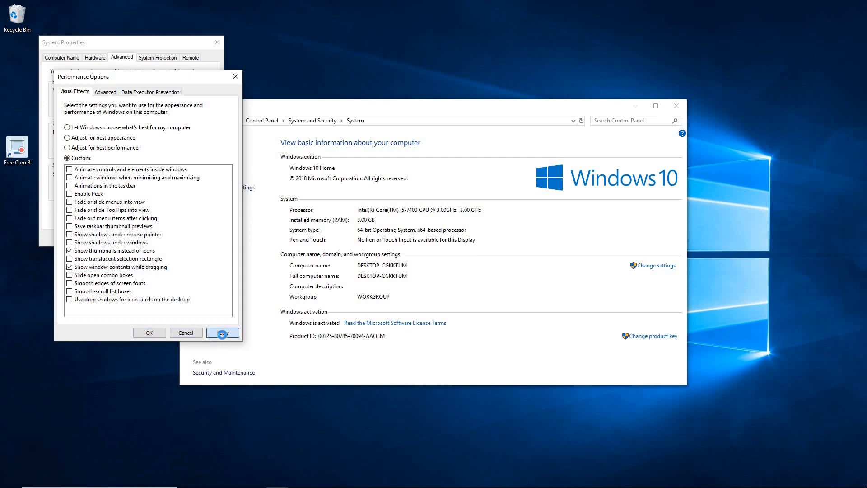
{"action": "left_click", "coordinate": [149, 333]}
{"action": "left_click", "coordinate": [133, 240]}
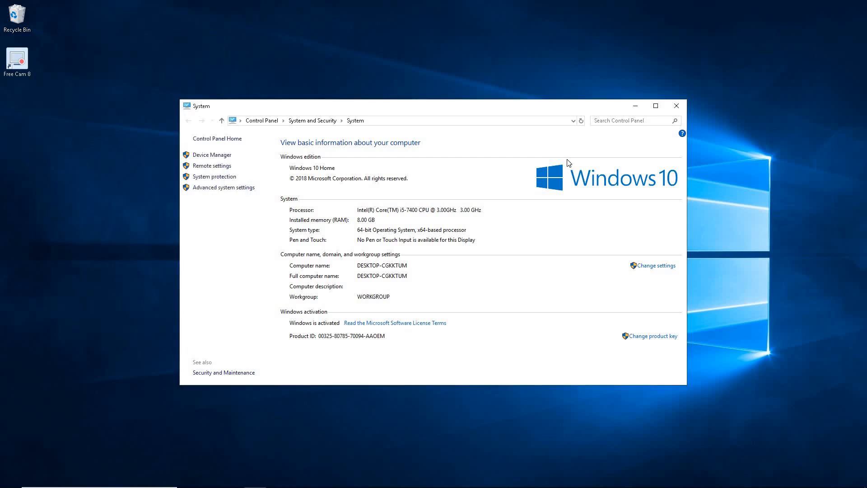
{"action": "left_click", "coordinate": [677, 106]}
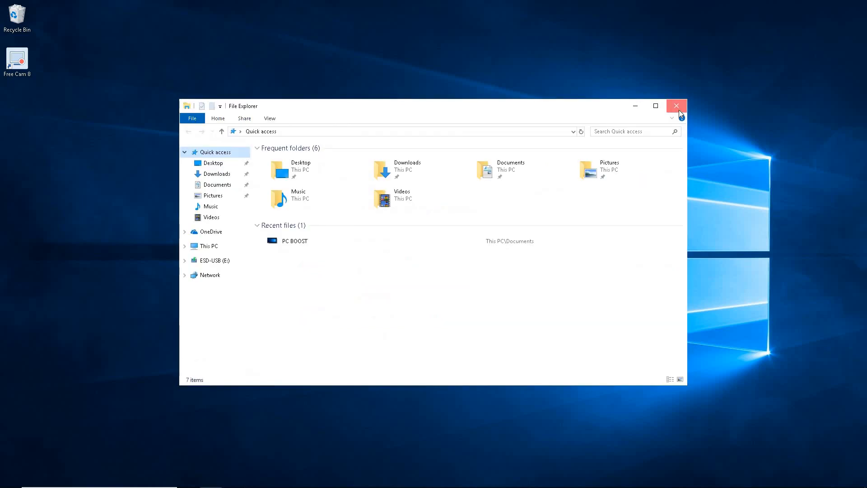
{"action": "left_click", "coordinate": [678, 110]}
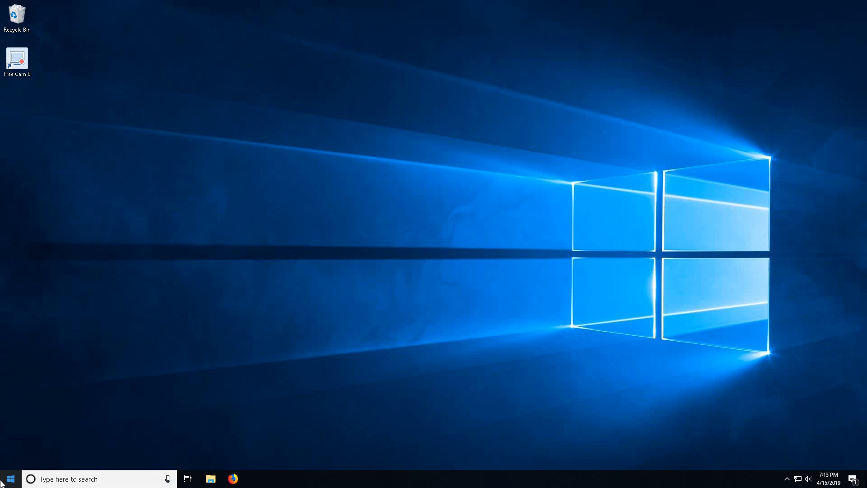
Search Windows for "pri", open Privacy settings, and move and narrow the Settings window
{"action": "left_click", "coordinate": [54, 479]}
{"action": "type", "text": "pri"}
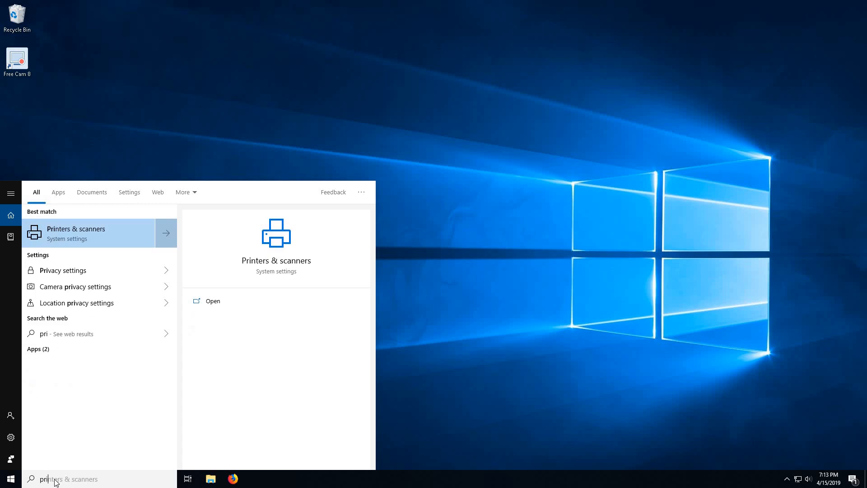
{"action": "left_click", "coordinate": [65, 272]}
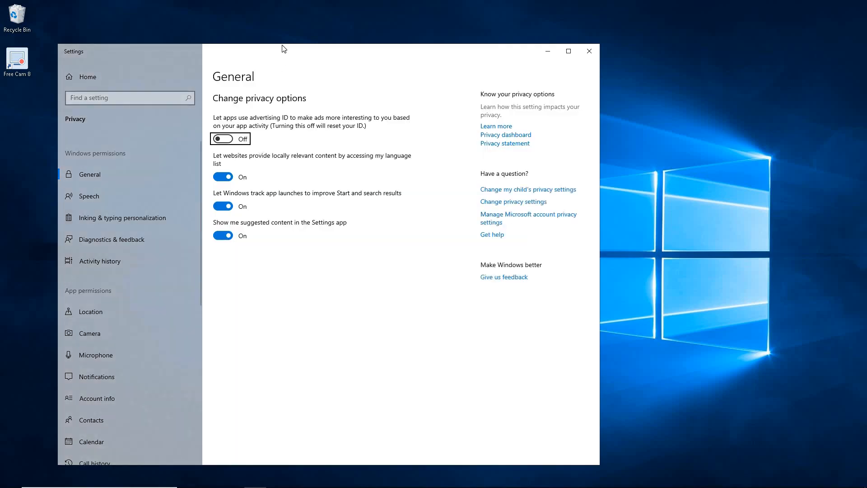
{"action": "left_click_drag", "start_coordinate": [281, 45], "coordinate": [282, 8]}
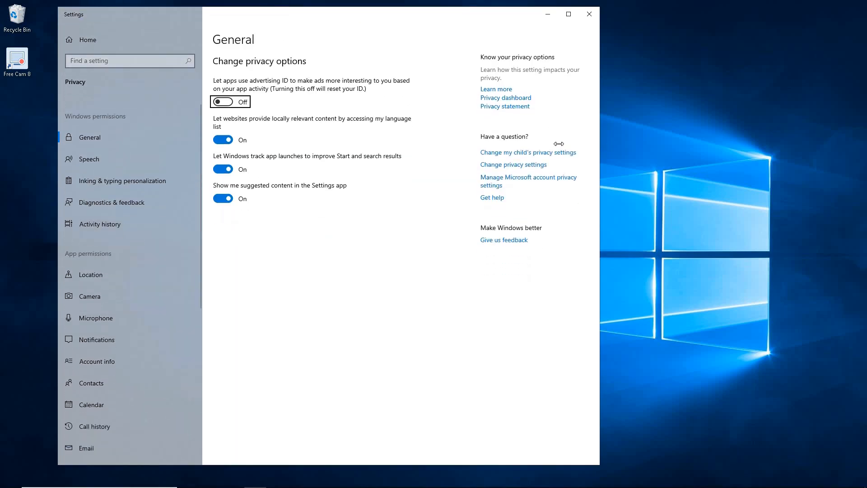
{"action": "left_click_drag", "start_coordinate": [559, 144], "coordinate": [529, 143]}
{"action": "left_click_drag", "start_coordinate": [340, 20], "coordinate": [374, 18]}
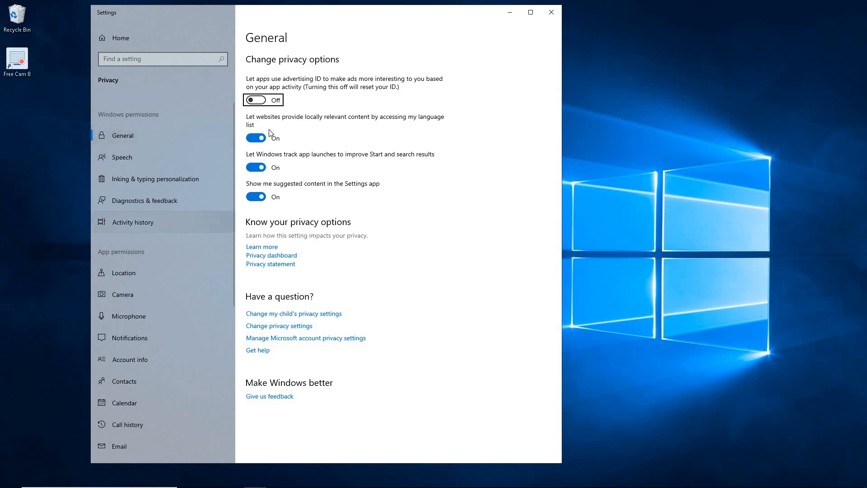
Turn off the General privacy options for language list access, app launch tracking, and suggested content in Settings
{"action": "left_click", "coordinate": [251, 138]}
{"action": "left_click", "coordinate": [257, 167]}
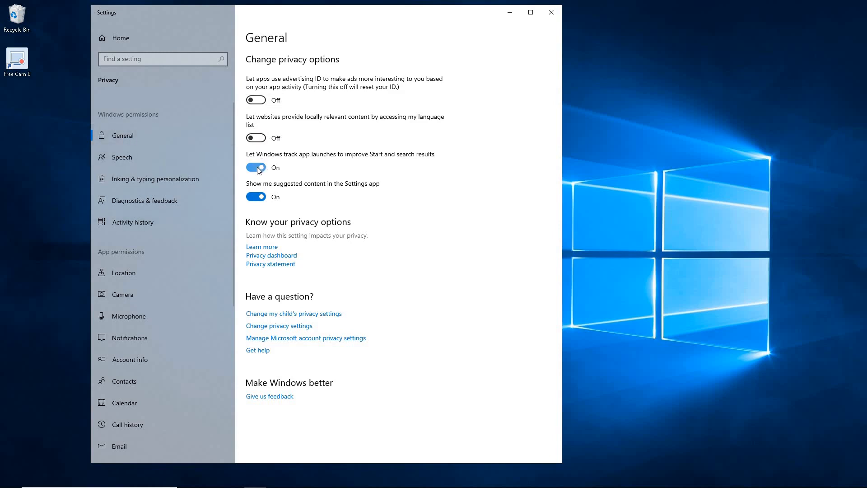
{"action": "left_click", "coordinate": [257, 197]}
Check the Speech privacy page and turn off the Getting to know you option under Inking & typing personalization
{"action": "left_click", "coordinate": [120, 157]}
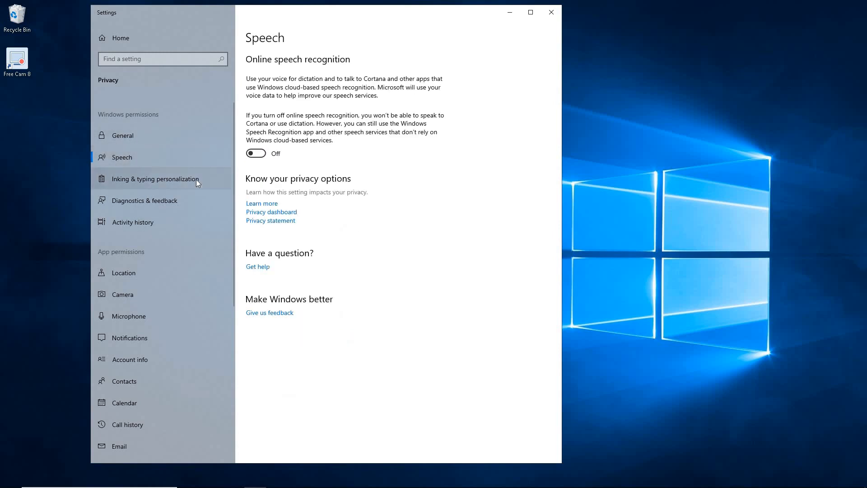
{"action": "left_click", "coordinate": [196, 179]}
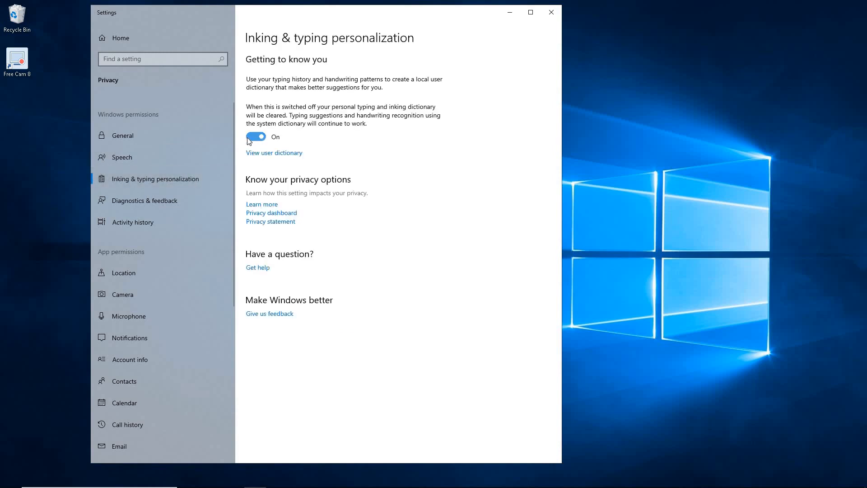
{"action": "left_click", "coordinate": [248, 138]}
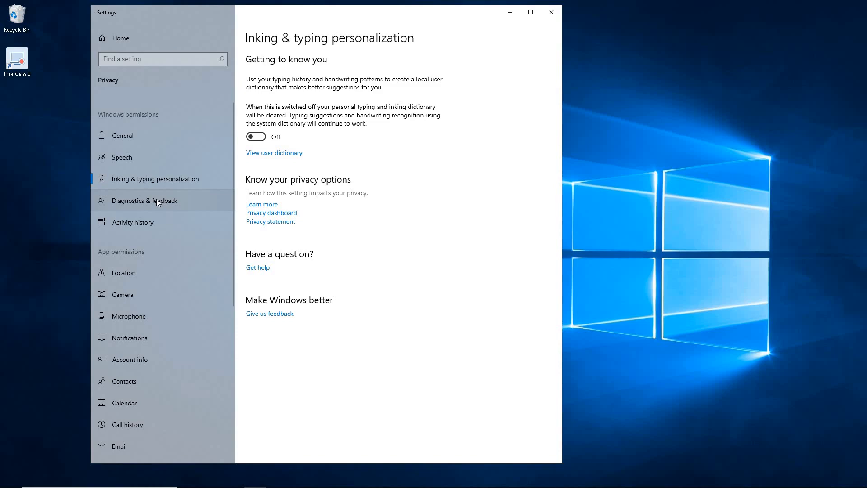
Change how often Windows asks for feedback in the Diagnostics & feedback settings
{"action": "left_click", "coordinate": [156, 200]}
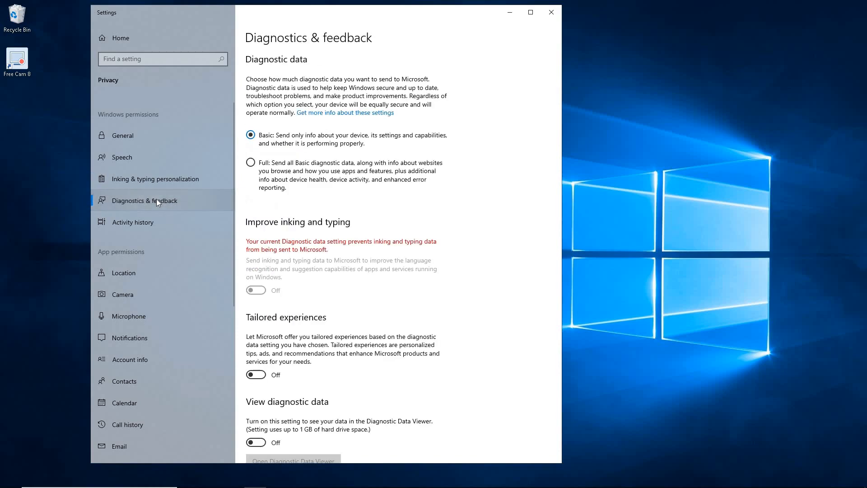
{"action": "scroll", "coordinate": [403, 205], "scroll_direction": "down", "scroll_amount": 8}
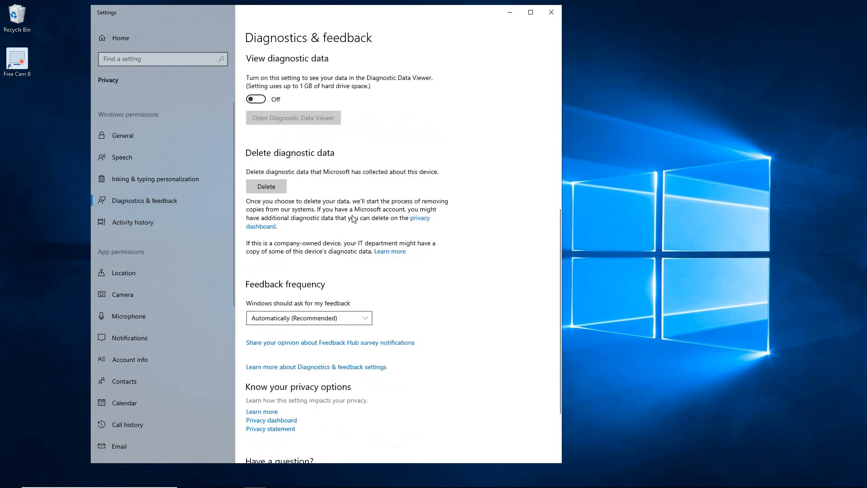
{"action": "left_click", "coordinate": [303, 319]}
{"action": "left_click", "coordinate": [278, 375]}
Check the Activity history and Location pages, and turn off camera access for Desktop App Web Viewer, Feedback Hub and Microsoft Edge
{"action": "left_click", "coordinate": [165, 223]}
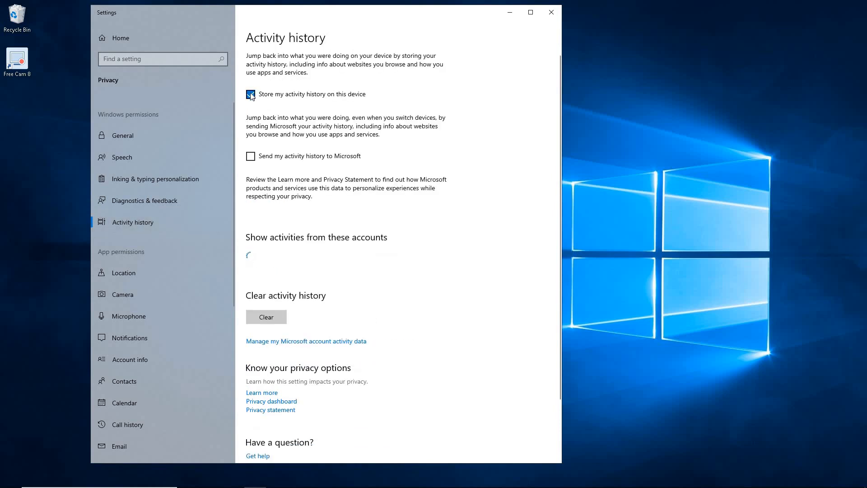
{"action": "left_click", "coordinate": [113, 274]}
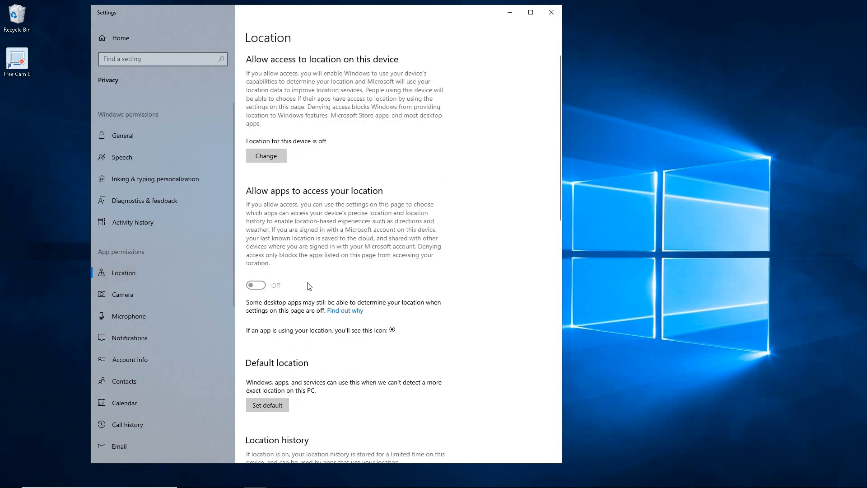
{"action": "left_click", "coordinate": [150, 298]}
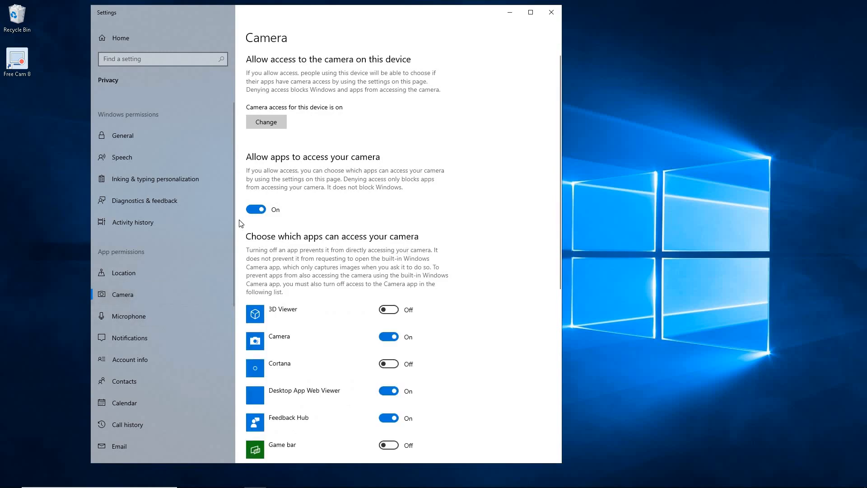
{"action": "scroll", "coordinate": [384, 207], "scroll_direction": "down", "scroll_amount": 5}
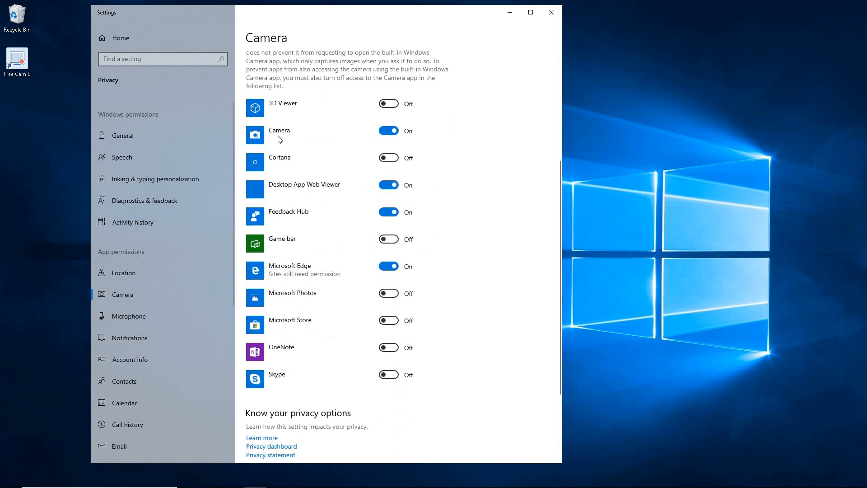
{"action": "left_click", "coordinate": [386, 186]}
{"action": "left_click", "coordinate": [388, 212]}
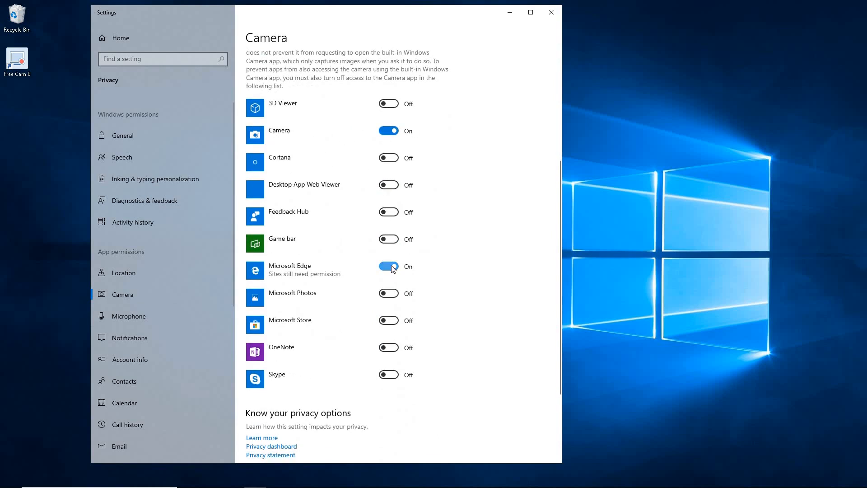
{"action": "left_click", "coordinate": [392, 268]}
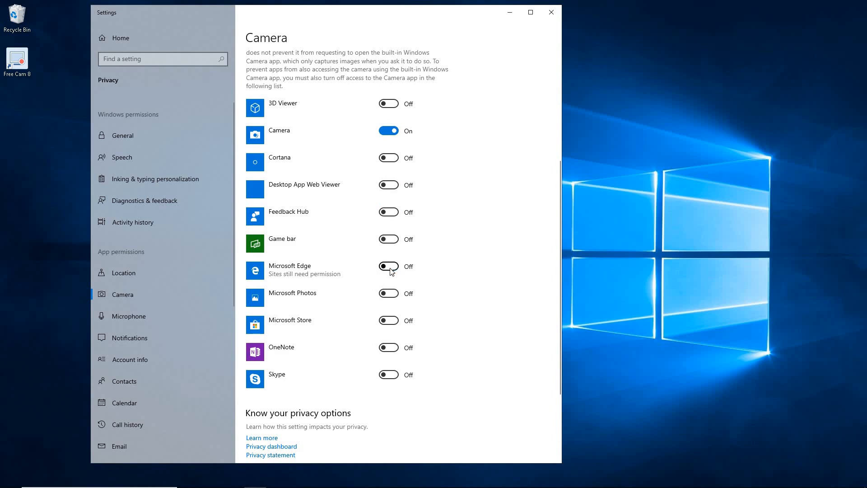
Turn off microphone access for Feedback Hub and Microsoft Edge in the Microphone privacy settings
{"action": "left_click", "coordinate": [123, 318]}
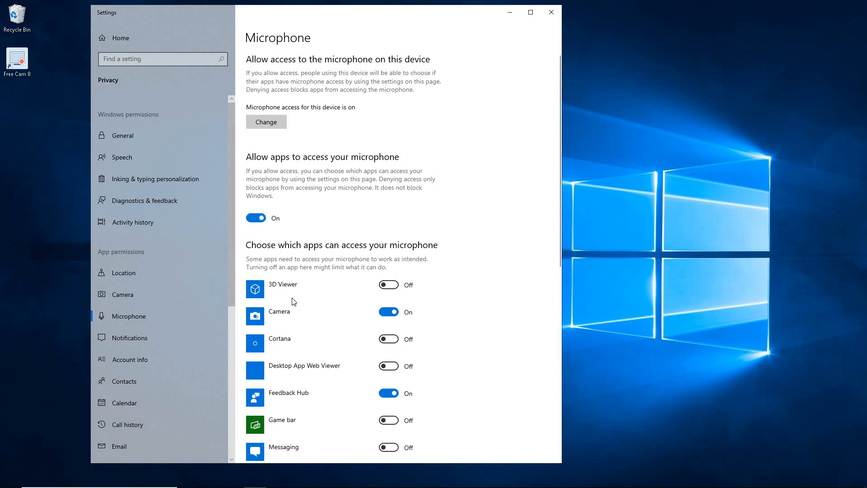
{"action": "scroll", "coordinate": [393, 317], "scroll_direction": "down", "scroll_amount": 3}
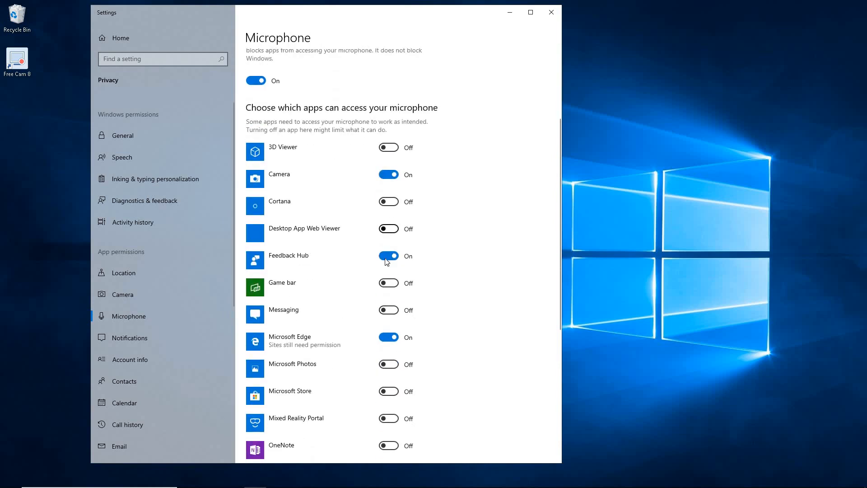
{"action": "left_click", "coordinate": [388, 255]}
{"action": "left_click", "coordinate": [387, 338]}
Turn off app access to notifications and to account info in the privacy settings
{"action": "left_click", "coordinate": [136, 337]}
{"action": "left_click", "coordinate": [254, 209]}
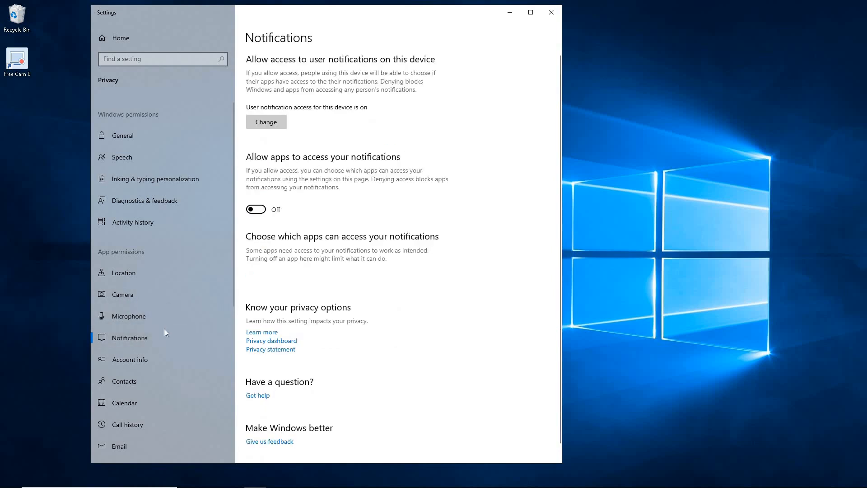
{"action": "scroll", "coordinate": [160, 316], "scroll_direction": "down", "scroll_amount": 2}
{"action": "left_click", "coordinate": [157, 309]}
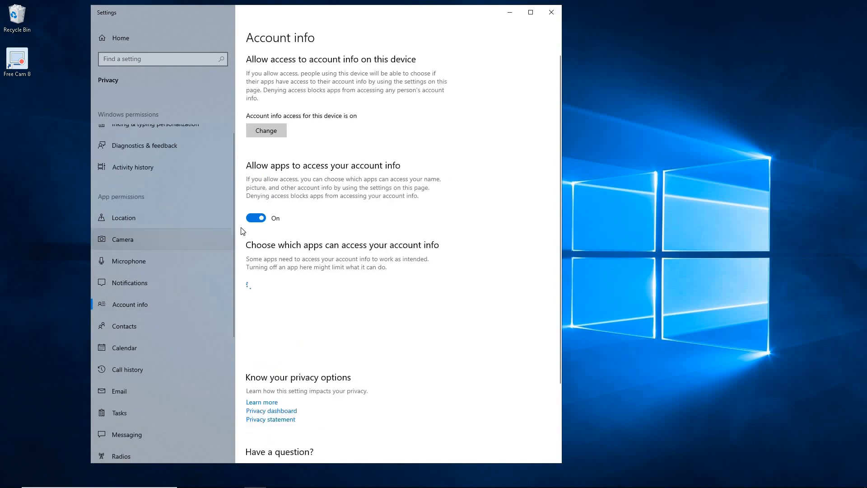
{"action": "left_click", "coordinate": [252, 220]}
Block apps from accessing the contacts, the calendar and the call history in the privacy settings
{"action": "left_click", "coordinate": [155, 321]}
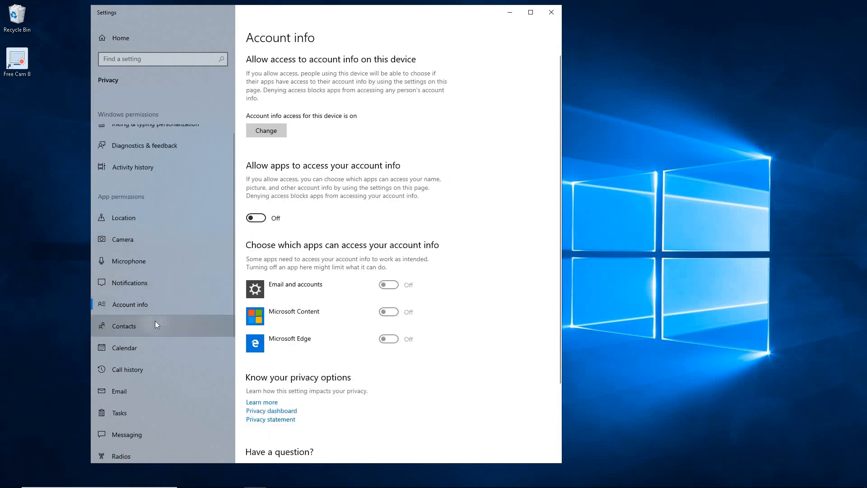
{"action": "left_click", "coordinate": [255, 209]}
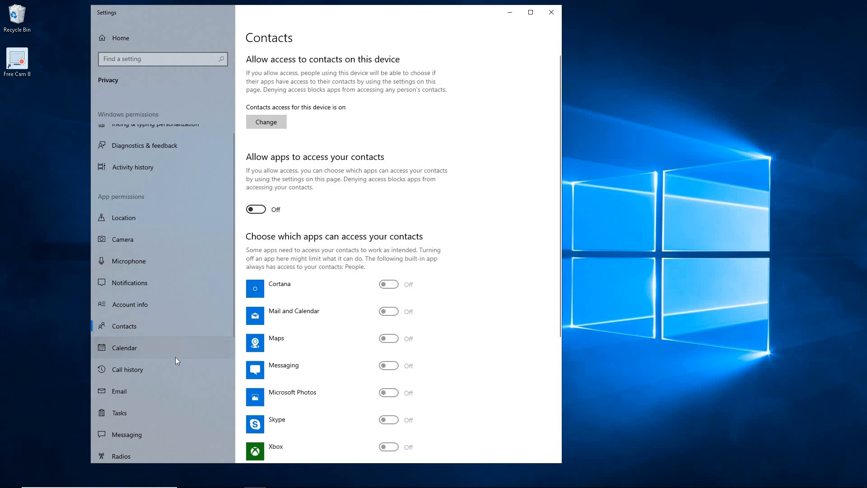
{"action": "left_click", "coordinate": [162, 348]}
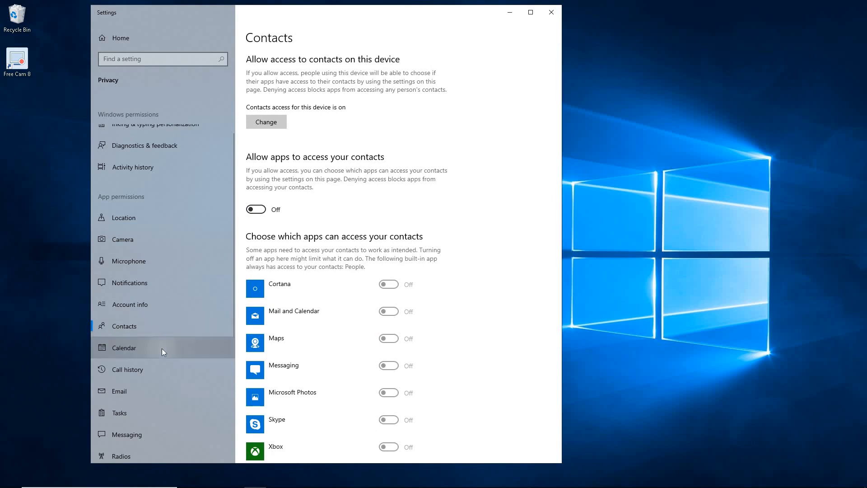
{"action": "left_click", "coordinate": [256, 209]}
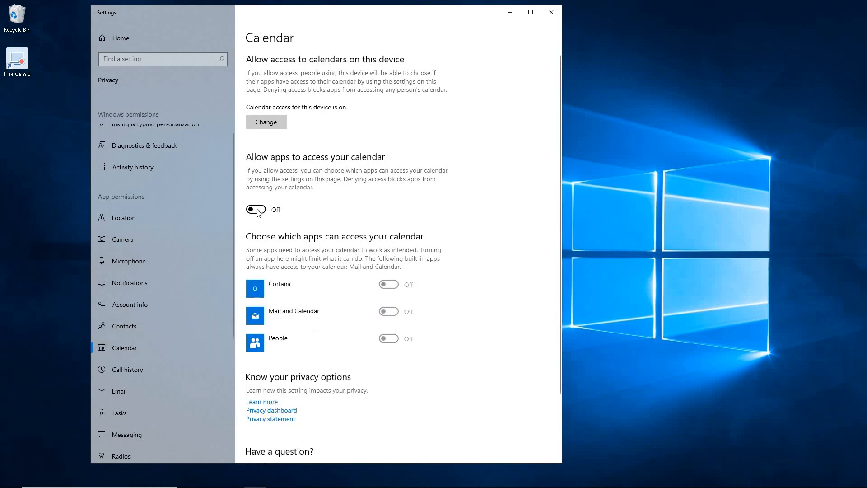
{"action": "scroll", "coordinate": [166, 279], "scroll_direction": "down", "scroll_amount": 3}
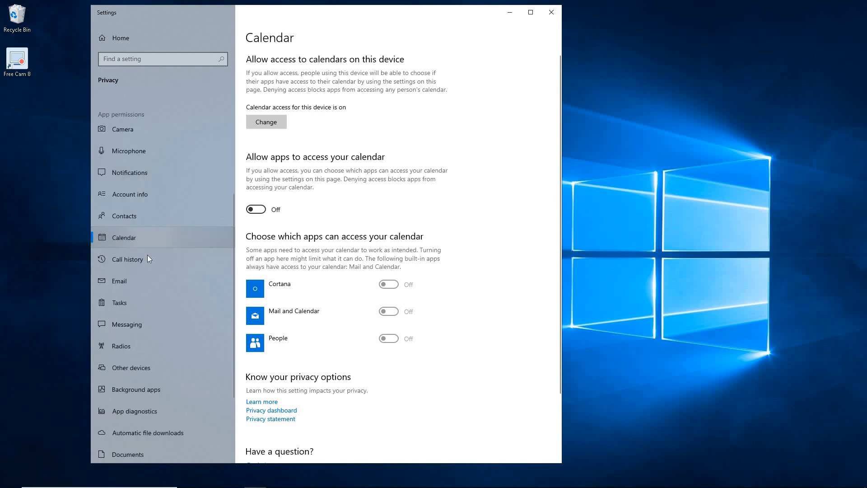
{"action": "left_click", "coordinate": [147, 260]}
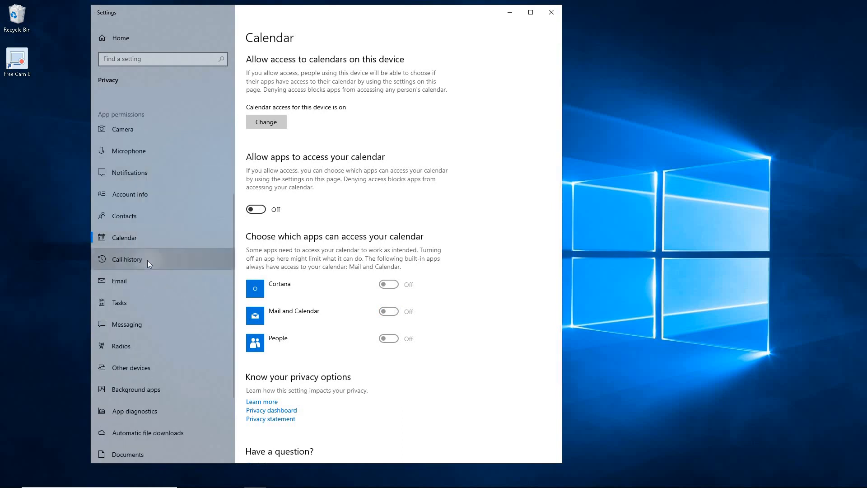
{"action": "left_click", "coordinate": [256, 219]}
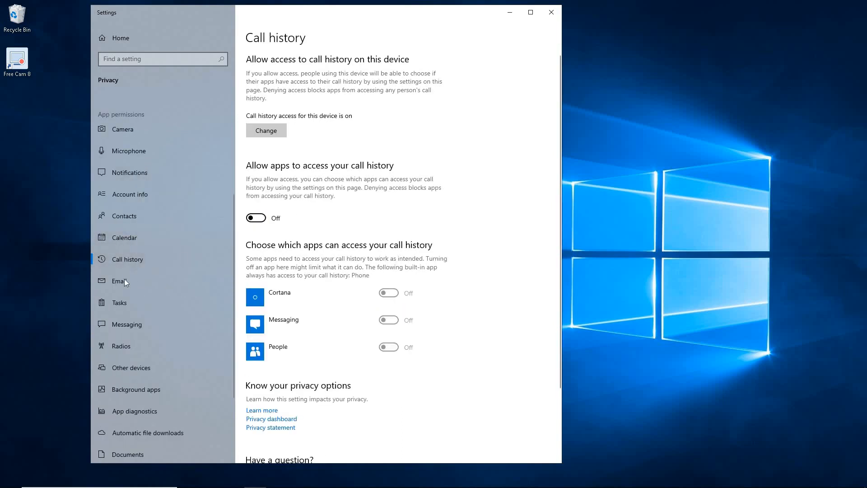
Turn off app access to email and tasks, and stop apps from reading or sending messages
{"action": "left_click", "coordinate": [129, 283]}
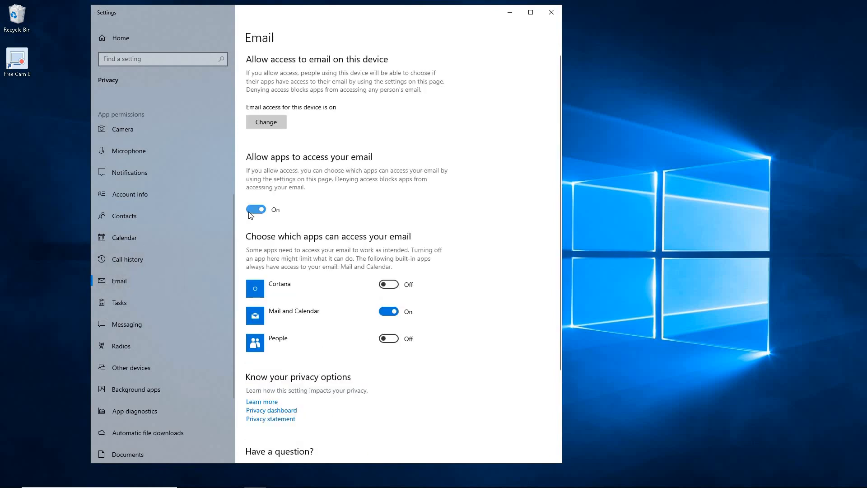
{"action": "left_click", "coordinate": [251, 212]}
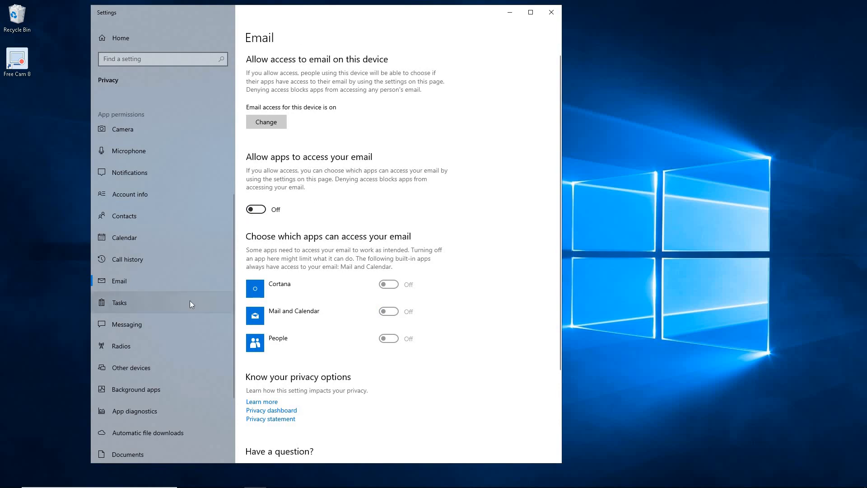
{"action": "left_click", "coordinate": [153, 301]}
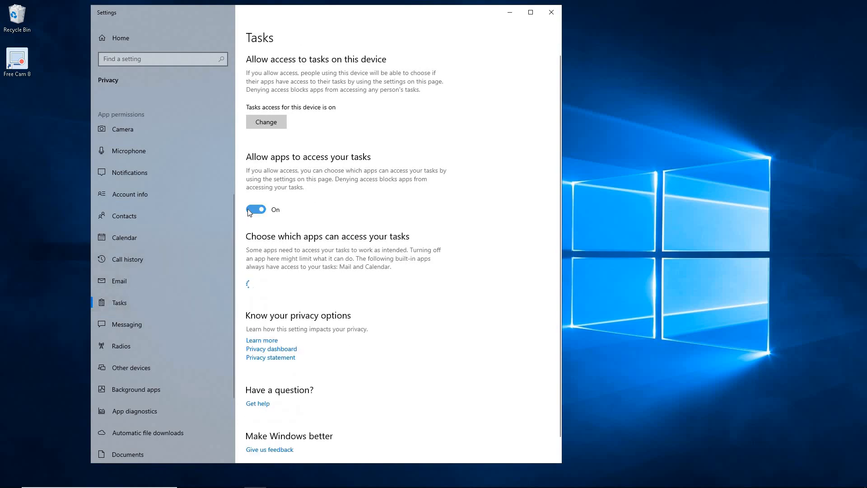
{"action": "left_click", "coordinate": [249, 210]}
{"action": "left_click", "coordinate": [152, 321]}
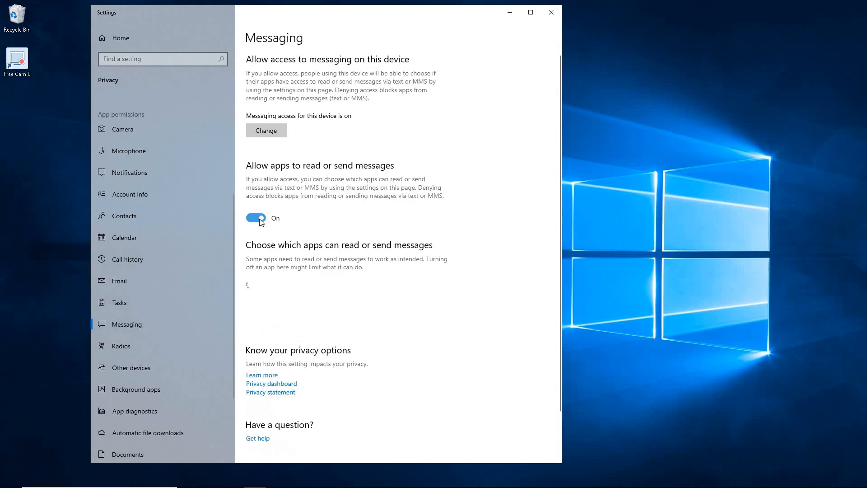
{"action": "left_click", "coordinate": [260, 218]}
Stop apps from controlling device radios and turn off communication with unpaired devices under Other devices
{"action": "left_click", "coordinate": [174, 345]}
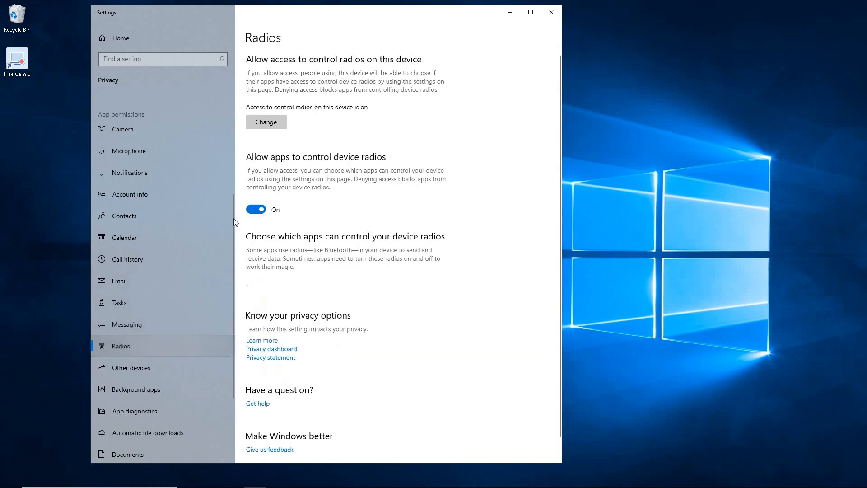
{"action": "left_click", "coordinate": [254, 209]}
{"action": "scroll", "coordinate": [181, 253], "scroll_direction": "down", "scroll_amount": 2}
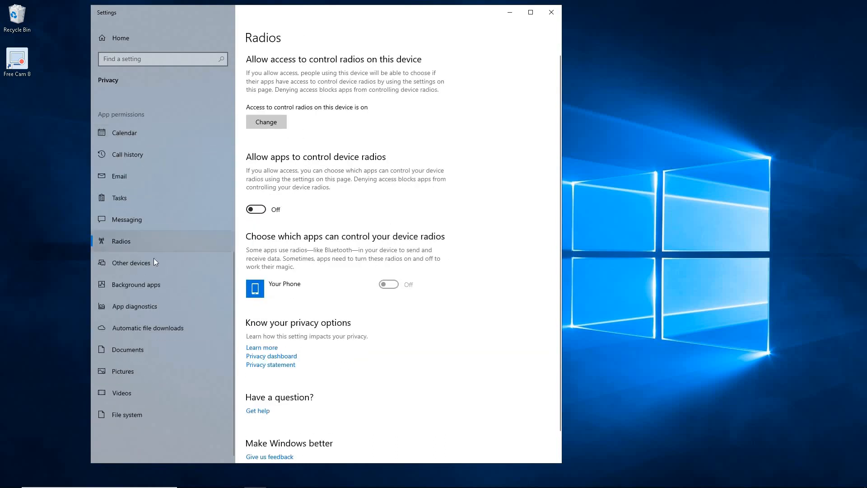
{"action": "left_click", "coordinate": [154, 264]}
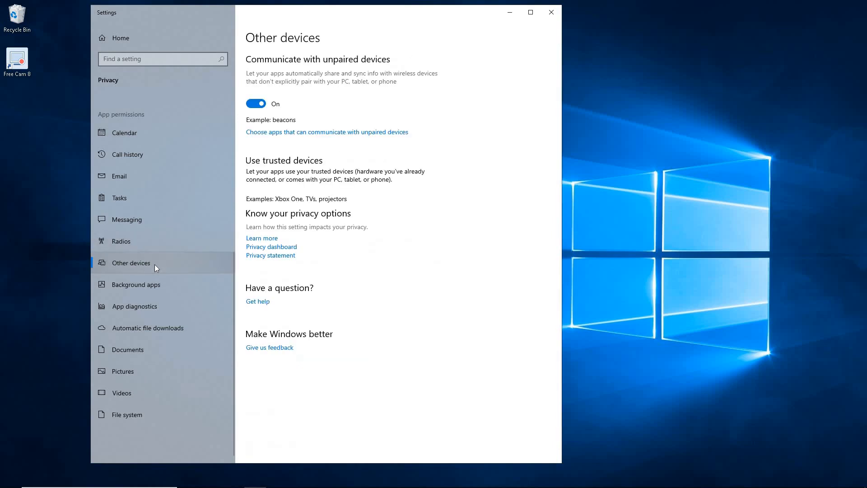
{"action": "left_click", "coordinate": [255, 104]}
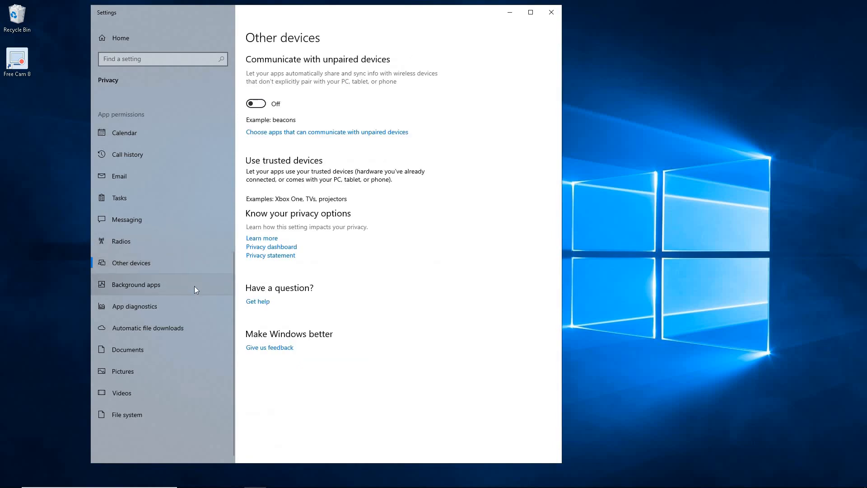
Look through the Background apps list and turn off letting apps run in the background
{"action": "left_click", "coordinate": [196, 289]}
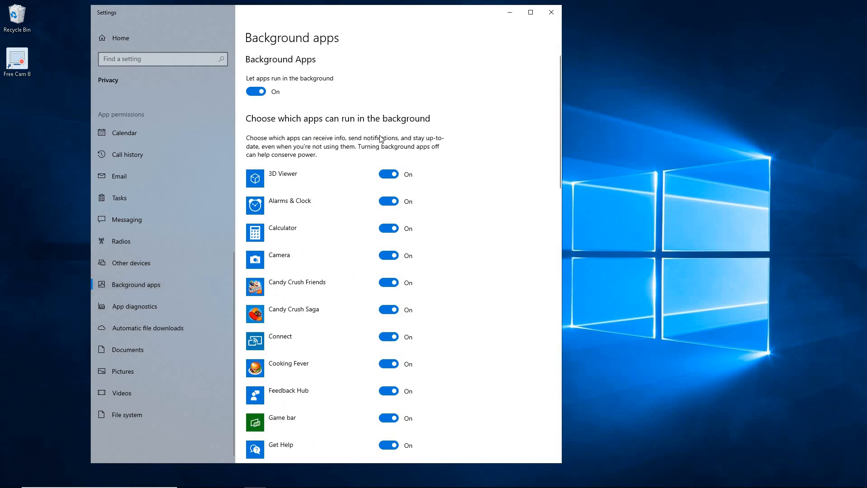
{"action": "scroll", "coordinate": [356, 149], "scroll_direction": "down", "scroll_amount": 15}
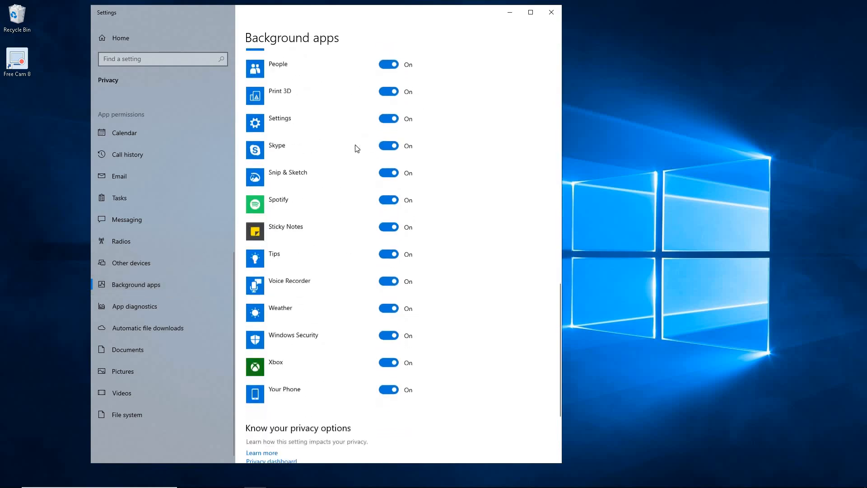
{"action": "scroll", "coordinate": [357, 149], "scroll_direction": "up", "scroll_amount": 15}
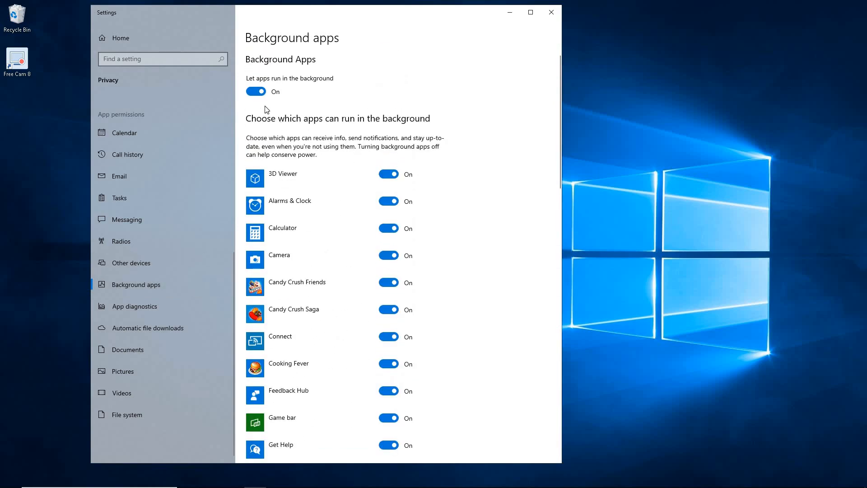
{"action": "left_click", "coordinate": [255, 91]}
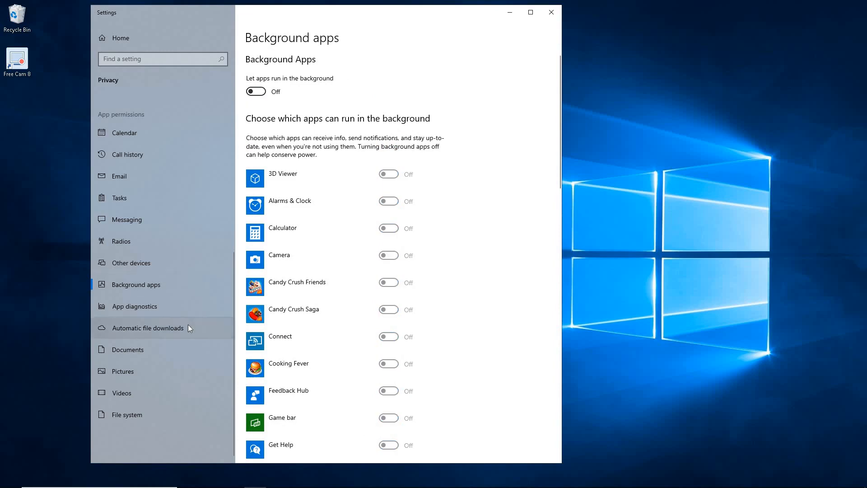
Turn off app access to diagnostic info about other apps and open the Automatic file downloads page
{"action": "left_click", "coordinate": [182, 313]}
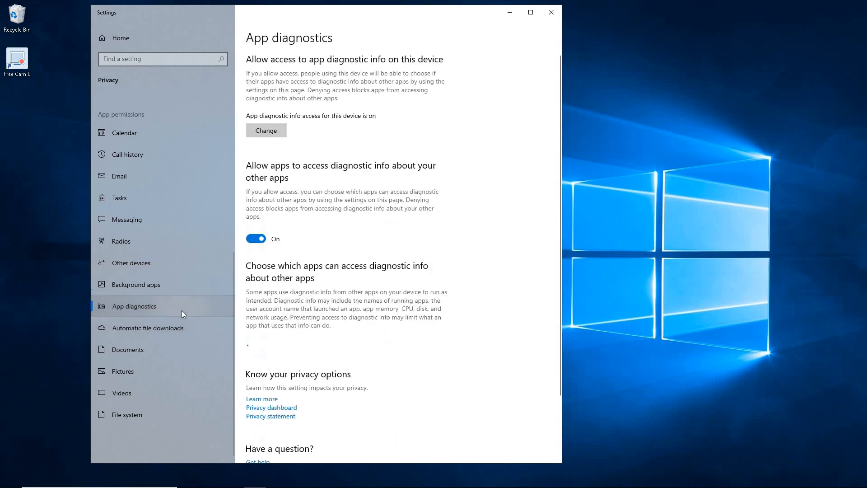
{"action": "left_click", "coordinate": [258, 239]}
{"action": "left_click", "coordinate": [199, 329]}
Turn off app access to the documents, pictures and videos libraries and to the file system
{"action": "left_click", "coordinate": [151, 355]}
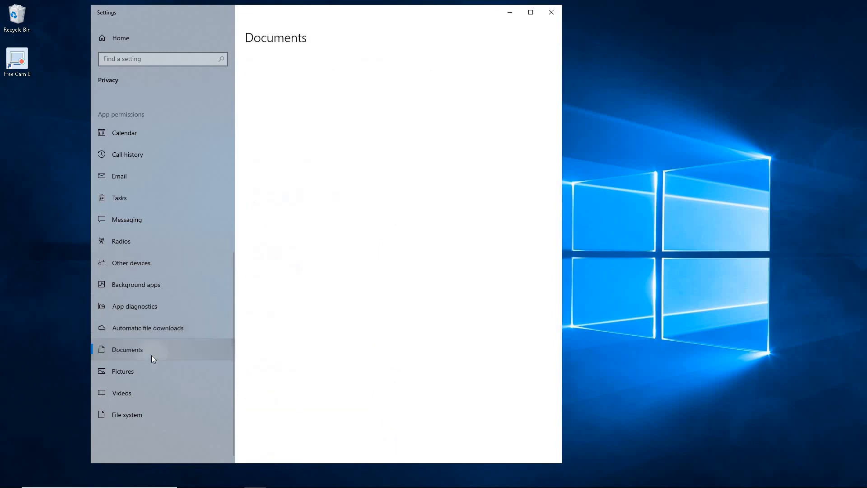
{"action": "left_click", "coordinate": [256, 236]}
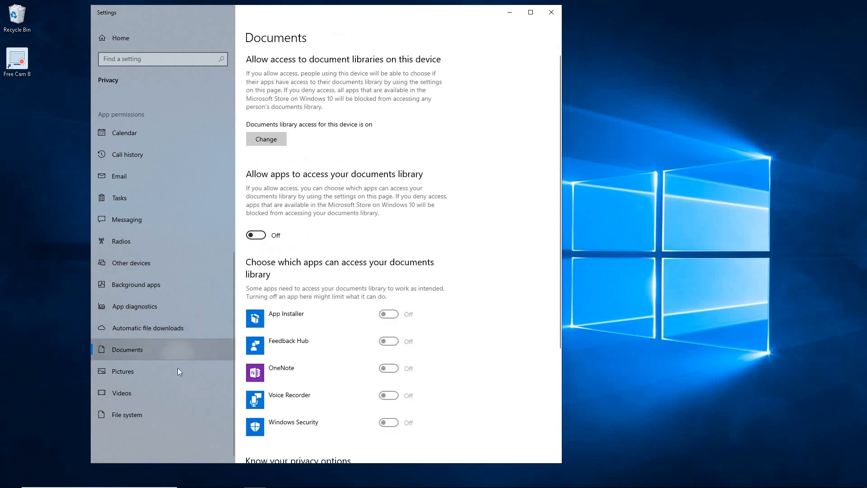
{"action": "left_click", "coordinate": [173, 375]}
{"action": "left_click", "coordinate": [256, 235]}
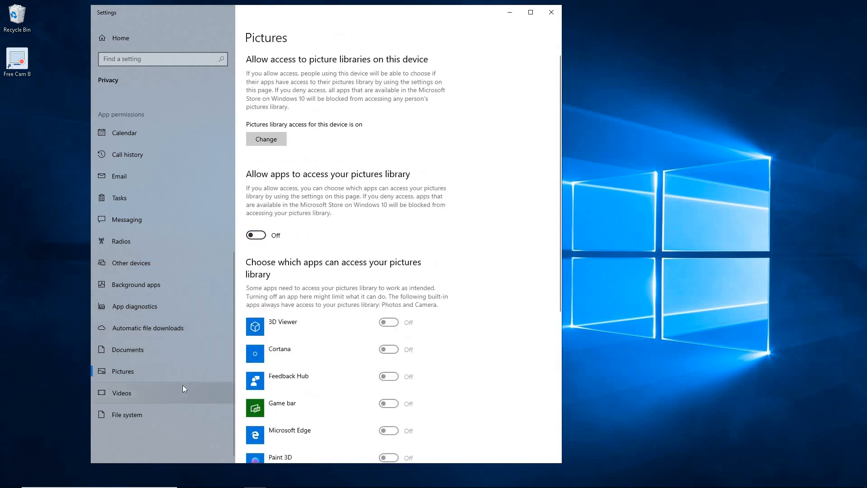
{"action": "left_click", "coordinate": [182, 385]}
{"action": "left_click", "coordinate": [256, 236]}
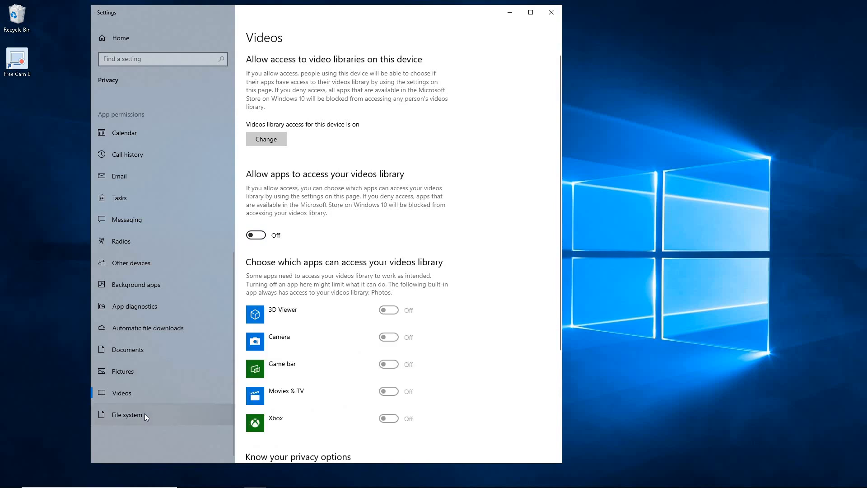
{"action": "left_click", "coordinate": [144, 413]}
{"action": "left_click", "coordinate": [255, 226]}
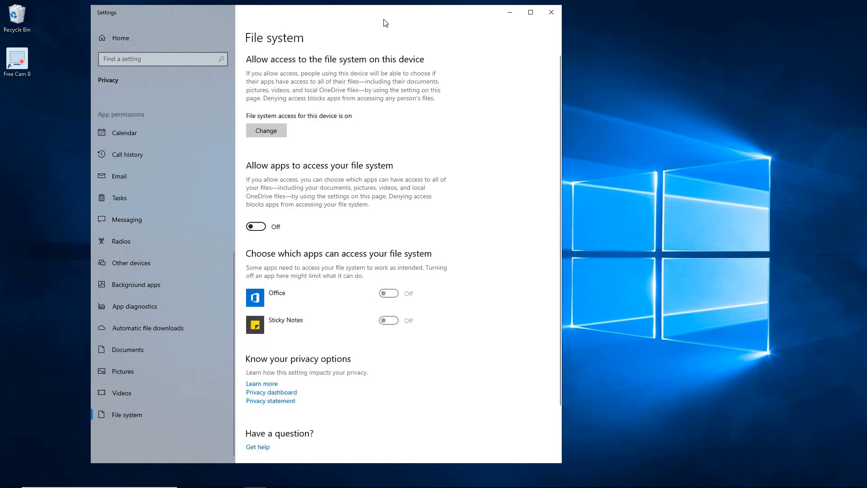
Close the Settings window and open System Configuration by running msconfig
{"action": "left_click", "coordinate": [555, 14]}
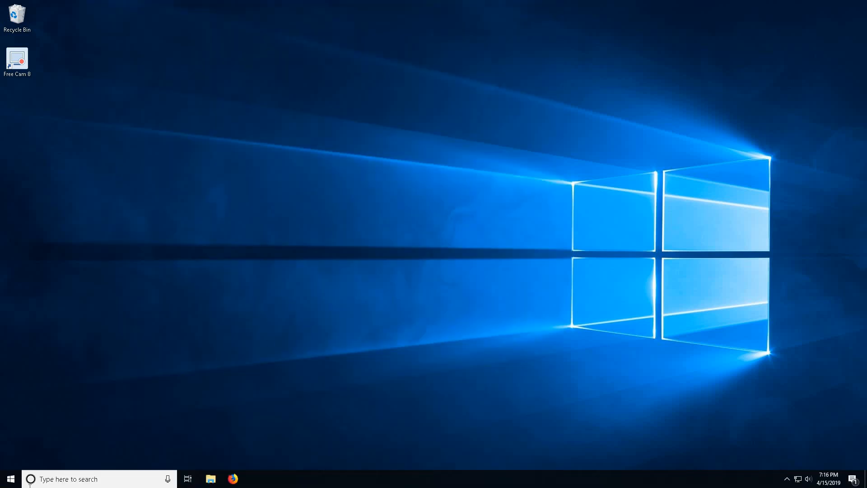
{"action": "right_click", "coordinate": [13, 481]}
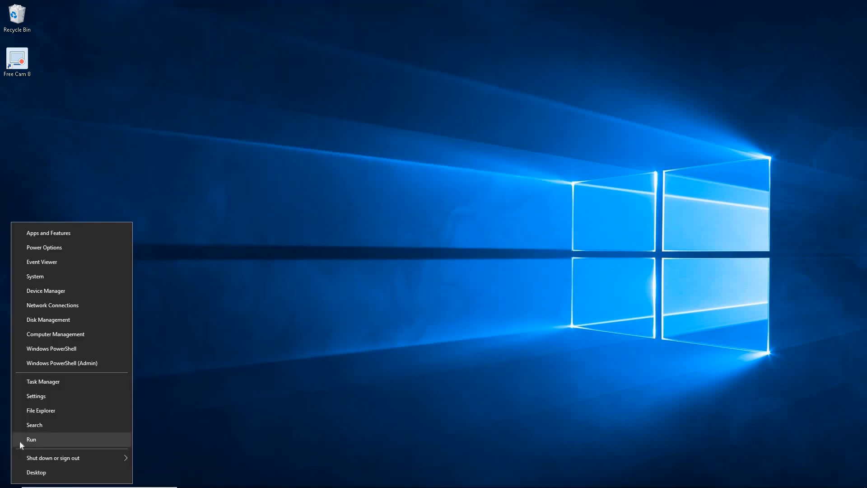
{"action": "left_click", "coordinate": [2, 483]}
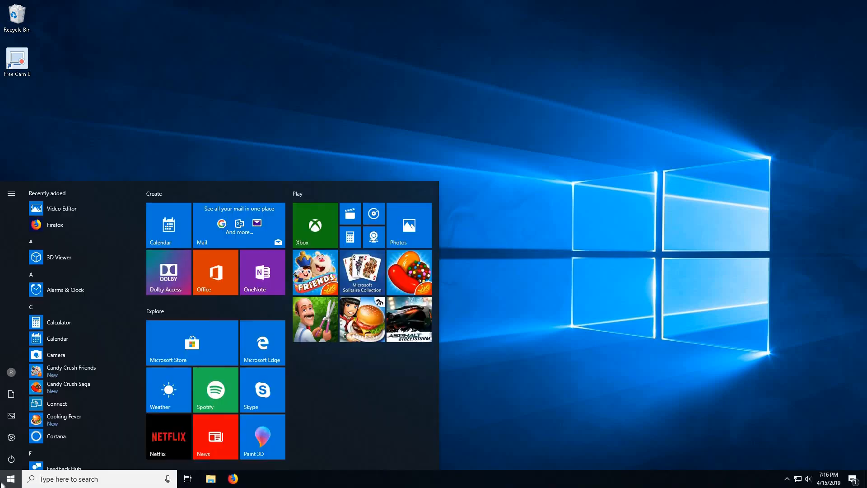
{"action": "right_click", "coordinate": [1, 482]}
{"action": "left_click", "coordinate": [19, 441]}
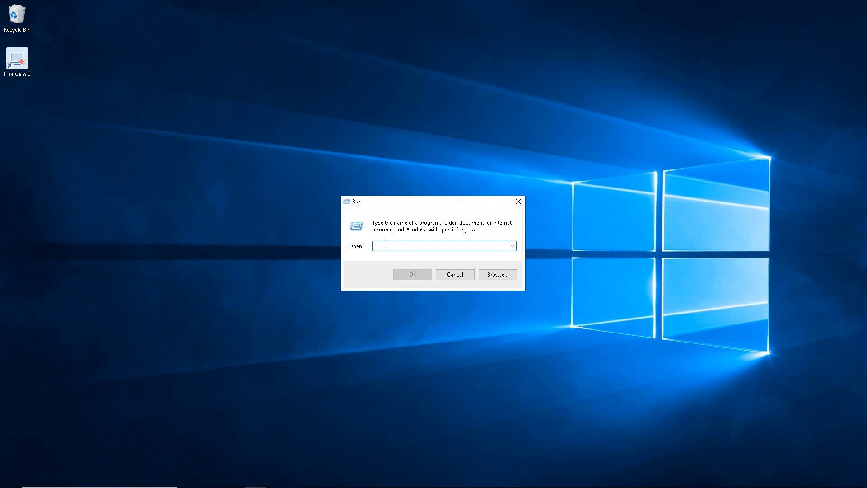
{"action": "type", "text": "msconfig"}
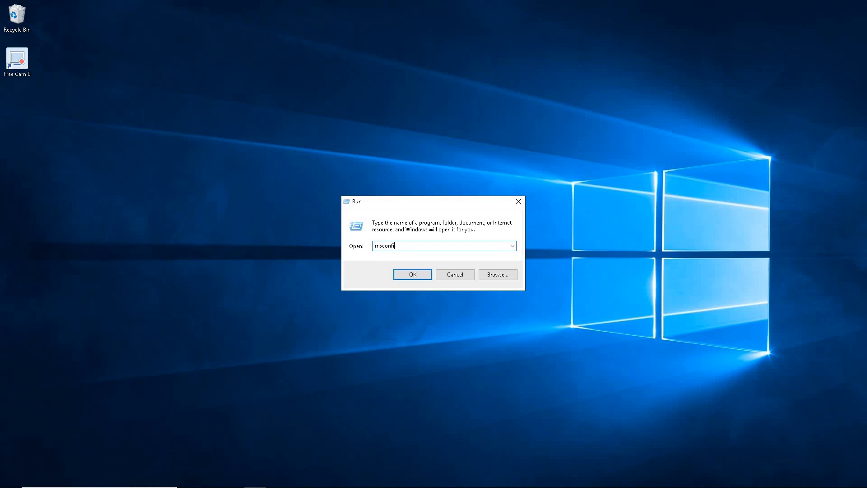
{"action": "left_click", "coordinate": [411, 275]}
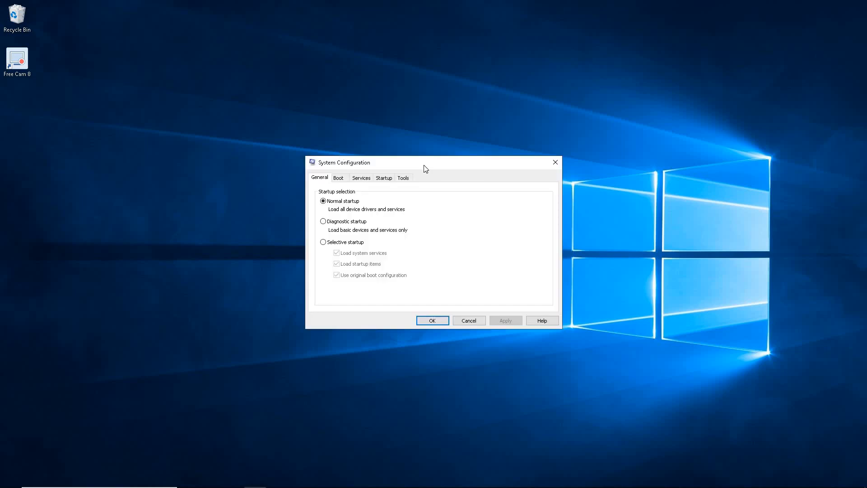
Disable Microsoft OneDrive, Logitech Download Assistant and the Windows Security notification item at startup in Task Manager, then close it
{"action": "left_click", "coordinate": [385, 179]}
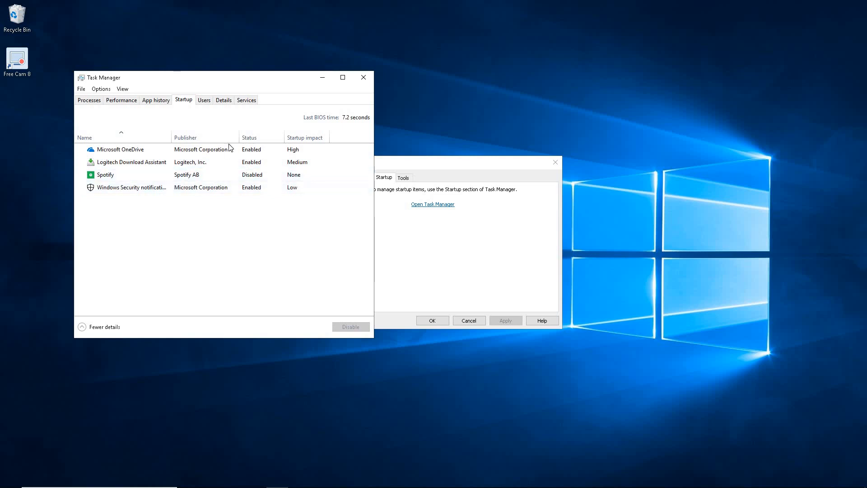
{"action": "left_click", "coordinate": [285, 153]}
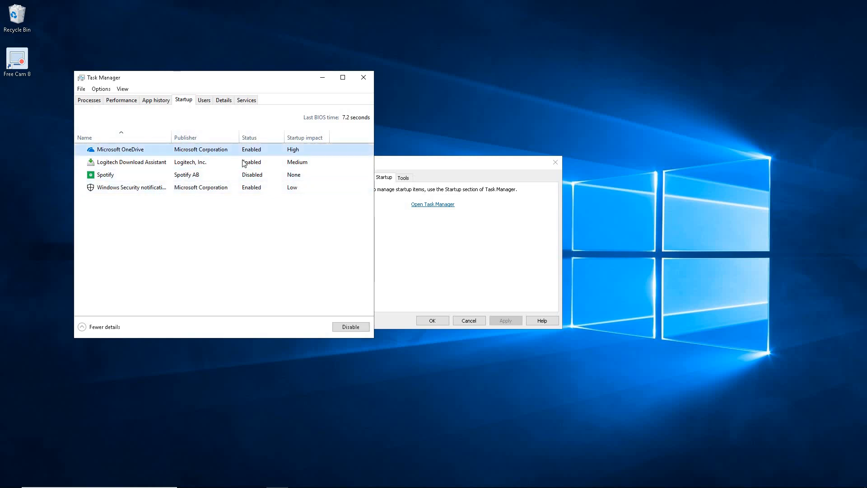
{"action": "left_click", "coordinate": [343, 330]}
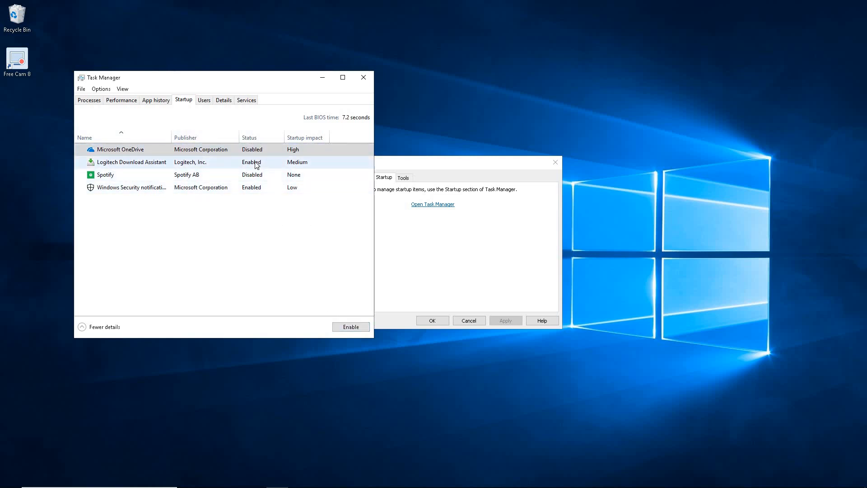
{"action": "left_click", "coordinate": [256, 164]}
{"action": "left_click", "coordinate": [349, 327]}
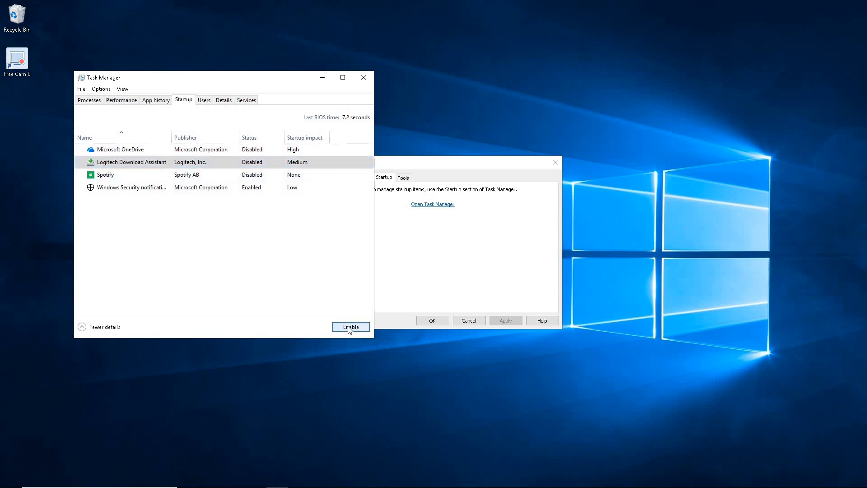
{"action": "left_click", "coordinate": [268, 188]}
{"action": "left_click", "coordinate": [351, 327]}
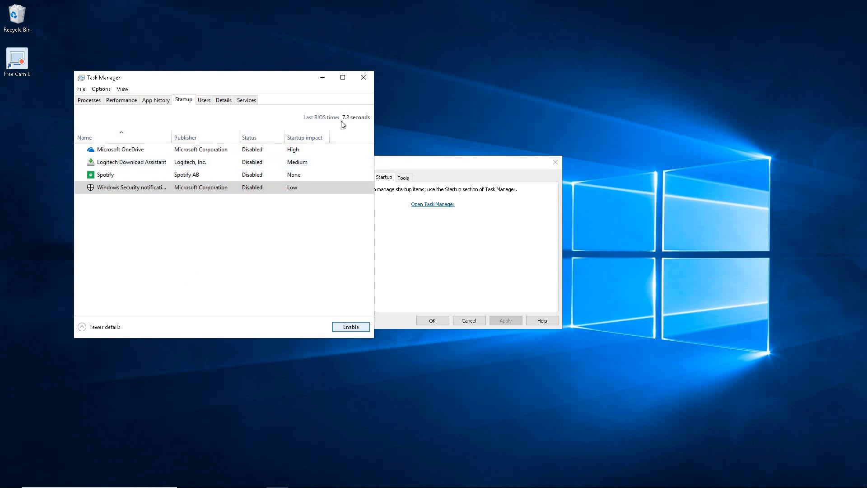
{"action": "left_click", "coordinate": [364, 78]}
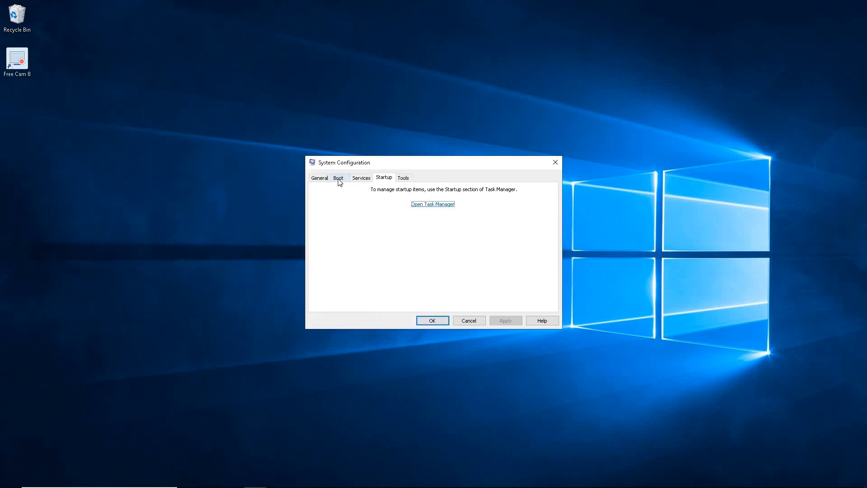
Set the boot timeout to 3 seconds and close System Configuration without restarting the computer
{"action": "left_click", "coordinate": [339, 182]}
{"action": "left_click", "coordinate": [497, 262]}
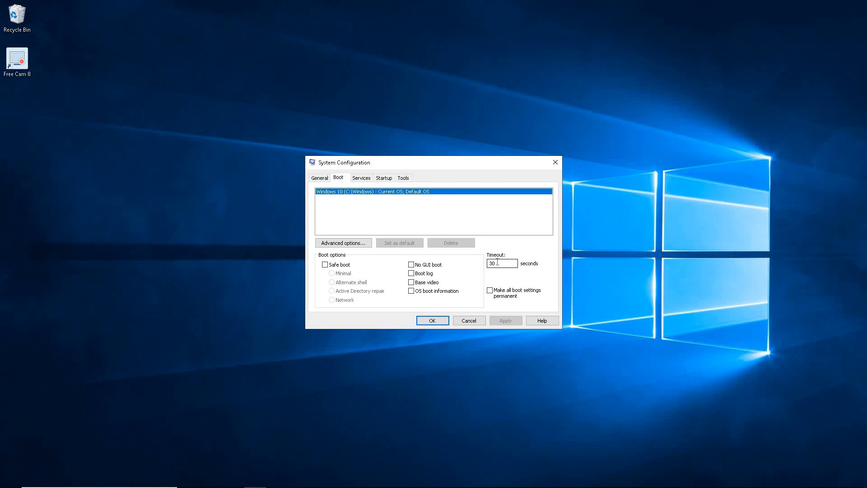
{"action": "key", "text": "BackSpace"}
{"action": "left_click", "coordinate": [510, 322]}
{"action": "left_click", "coordinate": [491, 264]}
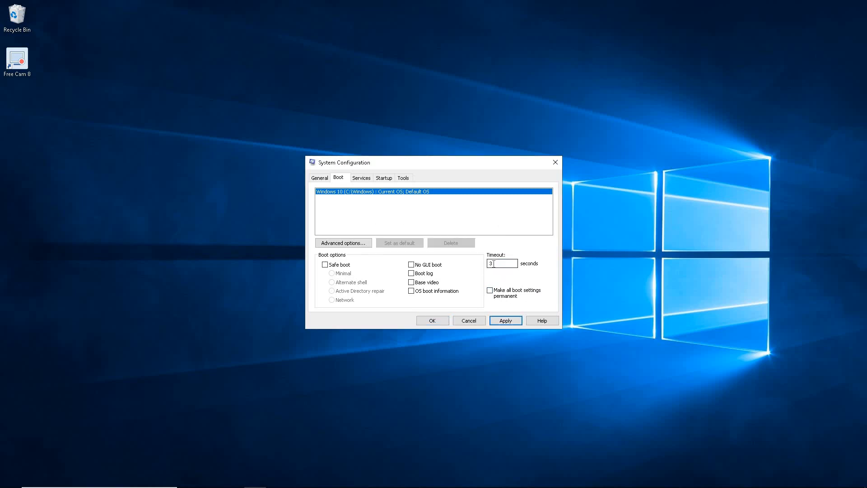
{"action": "left_click", "coordinate": [493, 263]}
{"action": "left_click", "coordinate": [437, 321]}
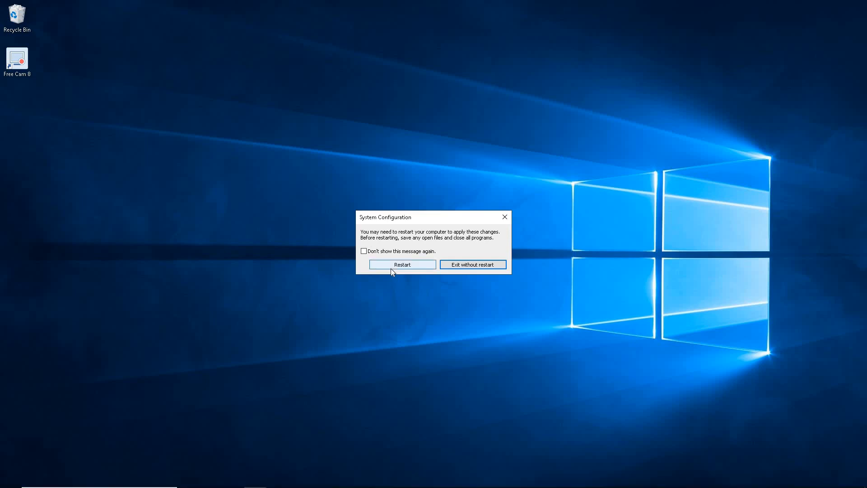
{"action": "left_click", "coordinate": [482, 266]}
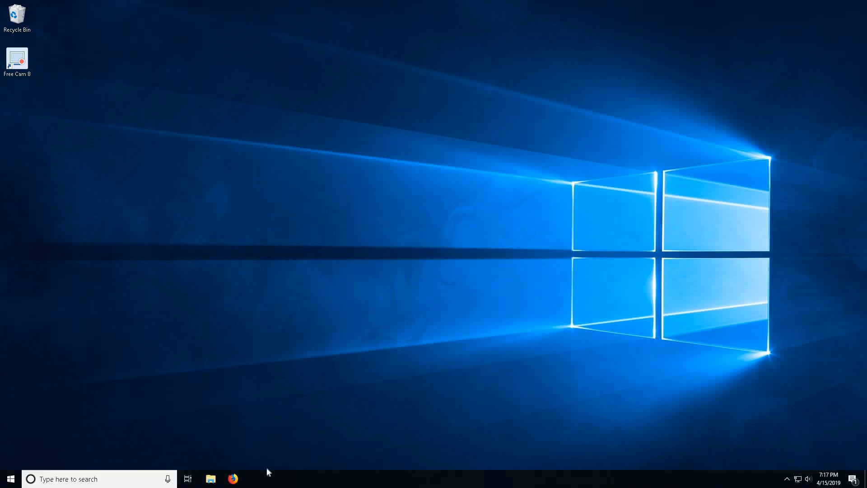
Switch to Firefox, search the web for winrar and open the official rarlab.com site
{"action": "left_click", "coordinate": [233, 480]}
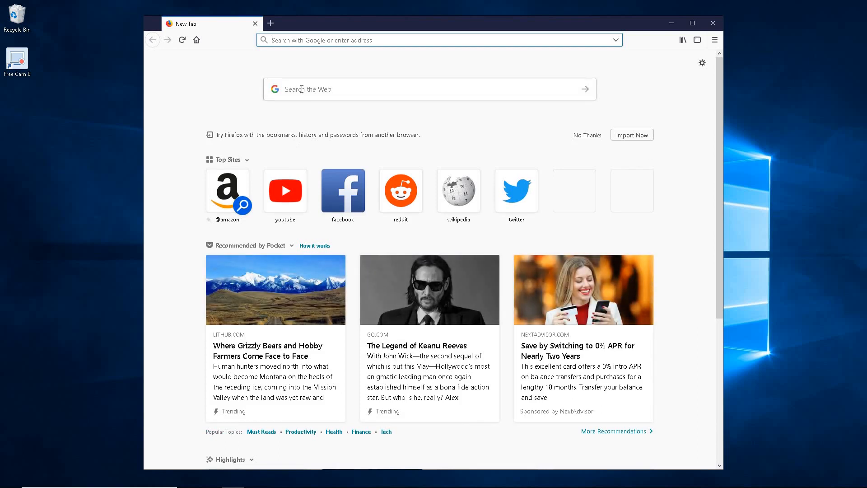
{"action": "left_click", "coordinate": [302, 89]}
{"action": "type", "text": "winrar"}
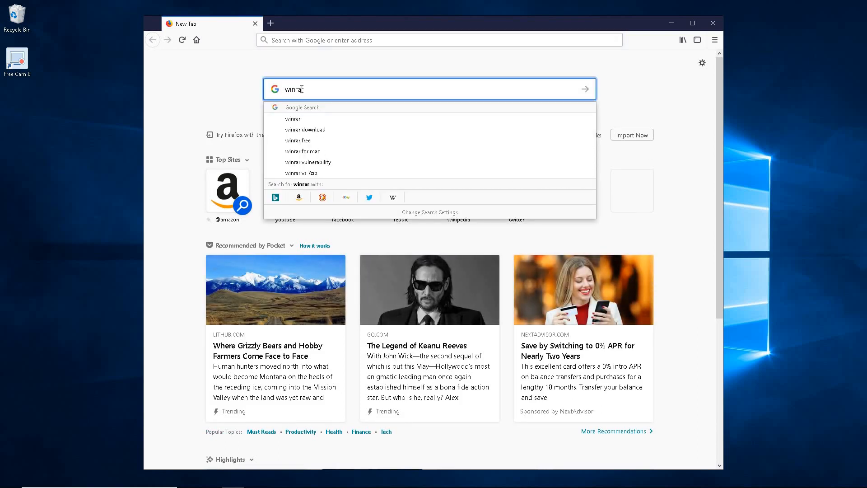
{"action": "left_click", "coordinate": [300, 118]}
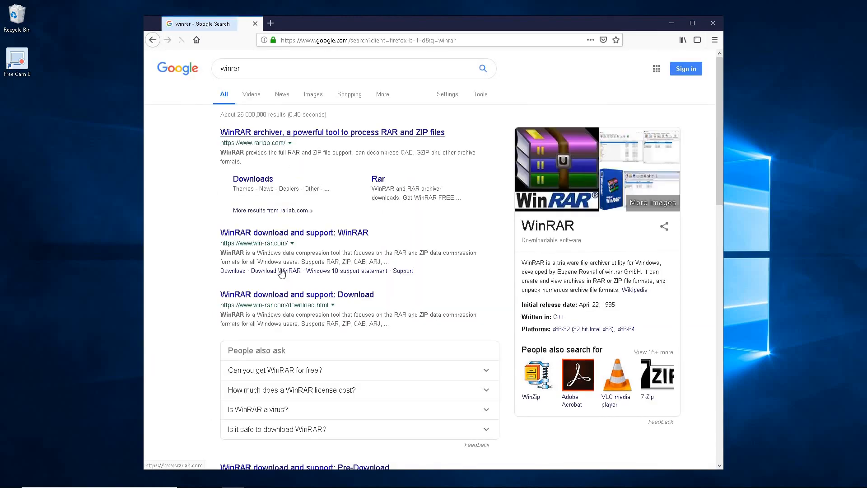
{"action": "scroll", "coordinate": [281, 273], "scroll_direction": "down", "scroll_amount": 3}
{"action": "scroll", "coordinate": [385, 271], "scroll_direction": "up", "scroll_amount": 3}
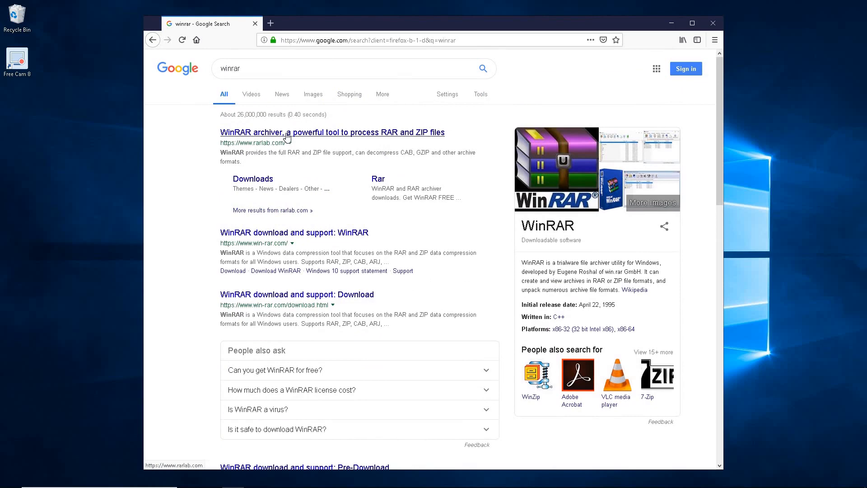
{"action": "left_click", "coordinate": [287, 135]}
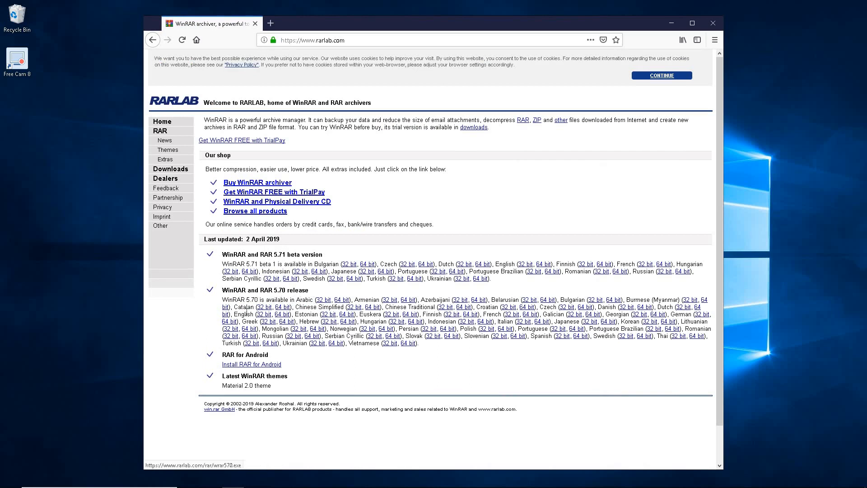
Download the English 64-bit WinRAR 5.70 release and launch the winrar-x64-570.exe installer
{"action": "left_click", "coordinate": [282, 315]}
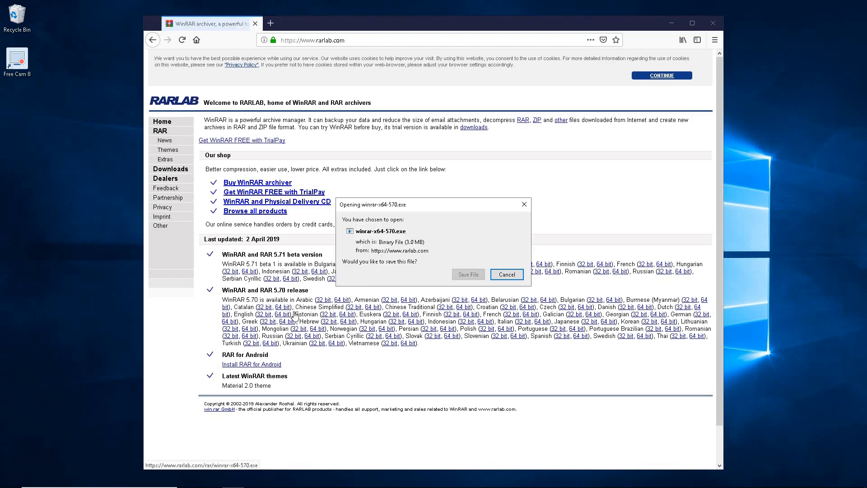
{"action": "left_click", "coordinate": [471, 277]}
{"action": "left_click", "coordinate": [668, 40]}
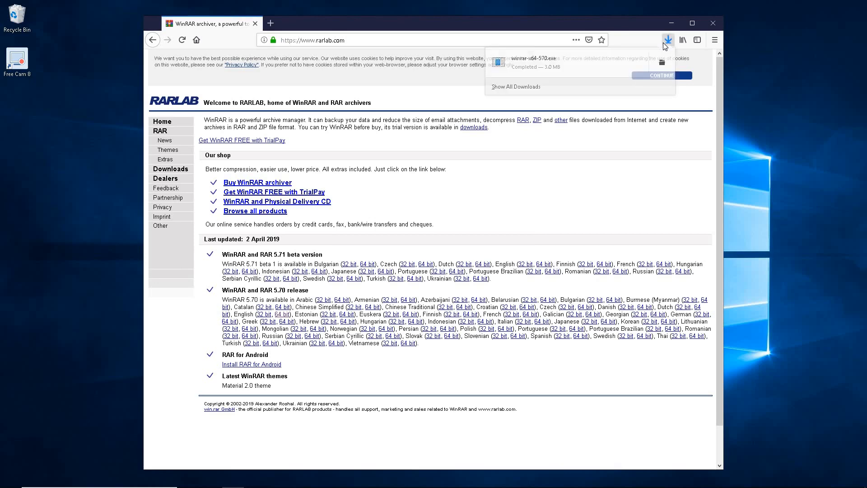
{"action": "left_click", "coordinate": [574, 62]}
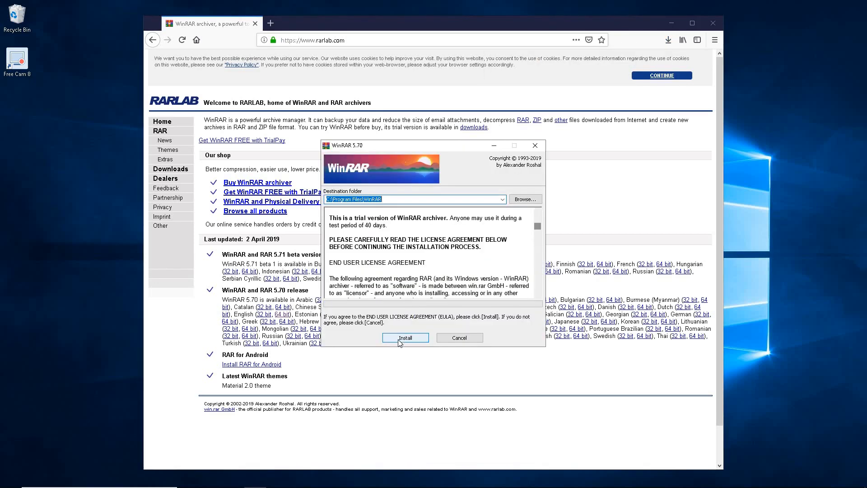
Install WinRAR in the default folder with the default associations and integration options, and close the WinRAR shortcuts folder
{"action": "left_click", "coordinate": [399, 340]}
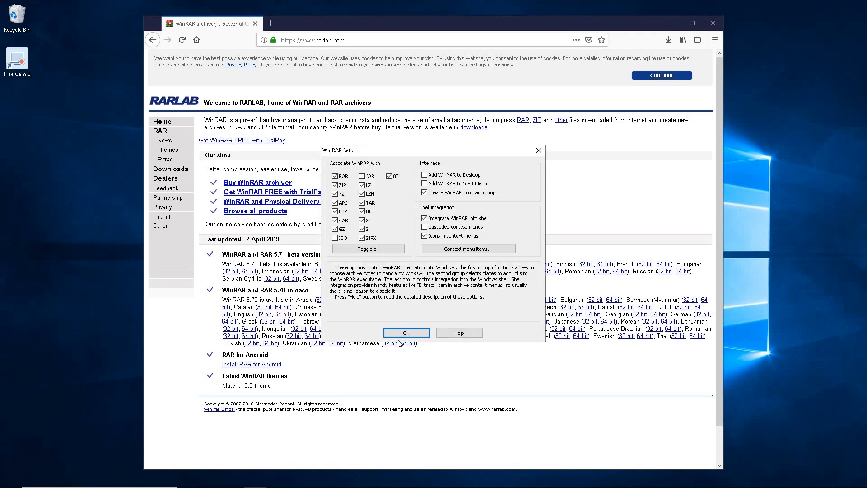
{"action": "left_click", "coordinate": [402, 333]}
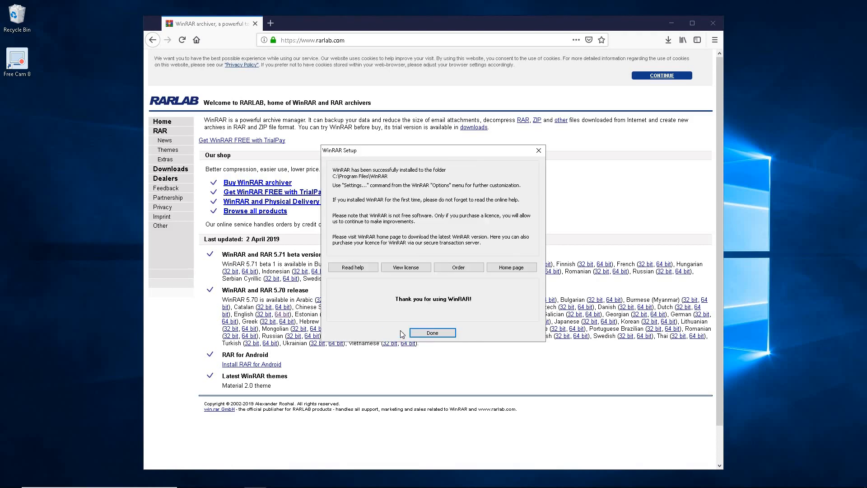
{"action": "left_click", "coordinate": [425, 333]}
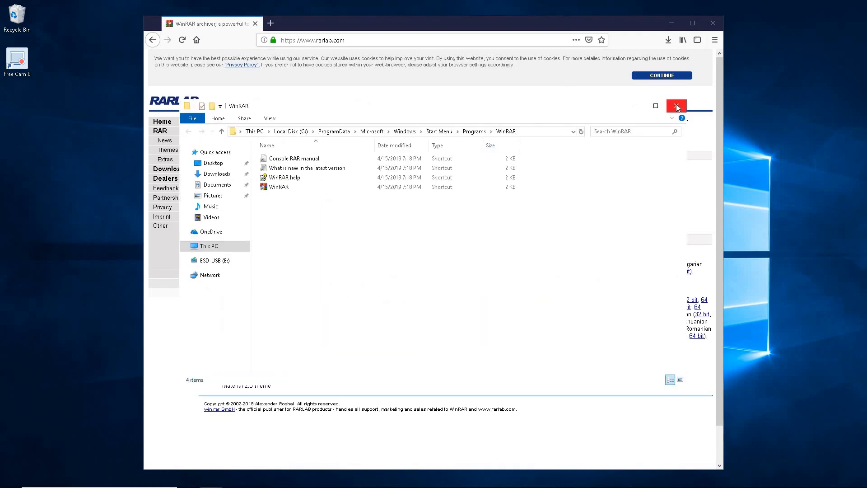
{"action": "left_click", "coordinate": [676, 106]}
Replace the WinRAR page with a new tab, search for msi afterburner and open its page on msi.com
{"action": "left_click", "coordinate": [270, 23]}
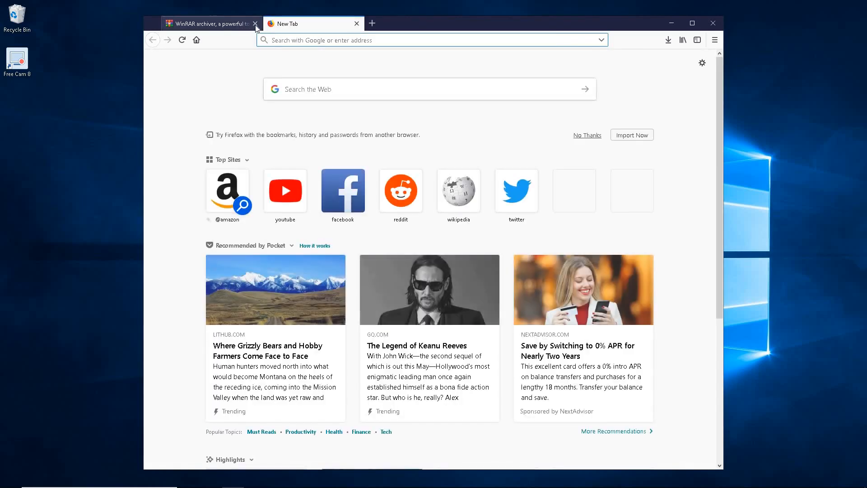
{"action": "left_click", "coordinate": [255, 24]}
{"action": "left_click", "coordinate": [301, 91]}
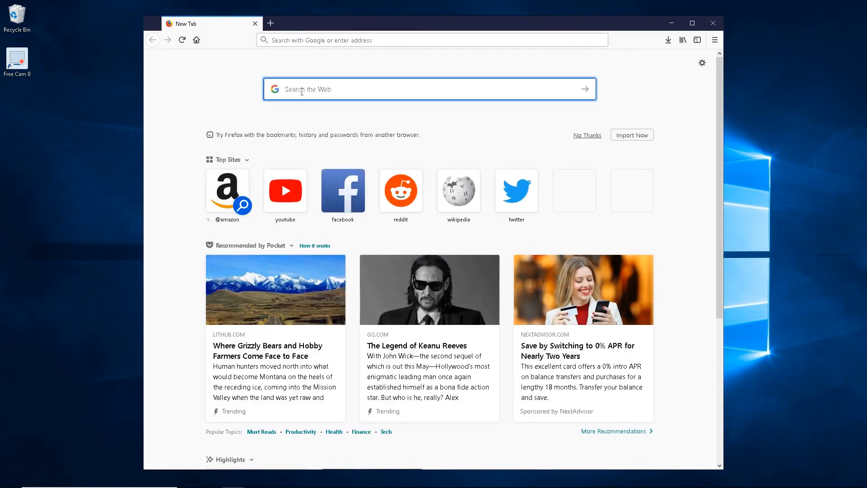
{"action": "type", "text": "msi"}
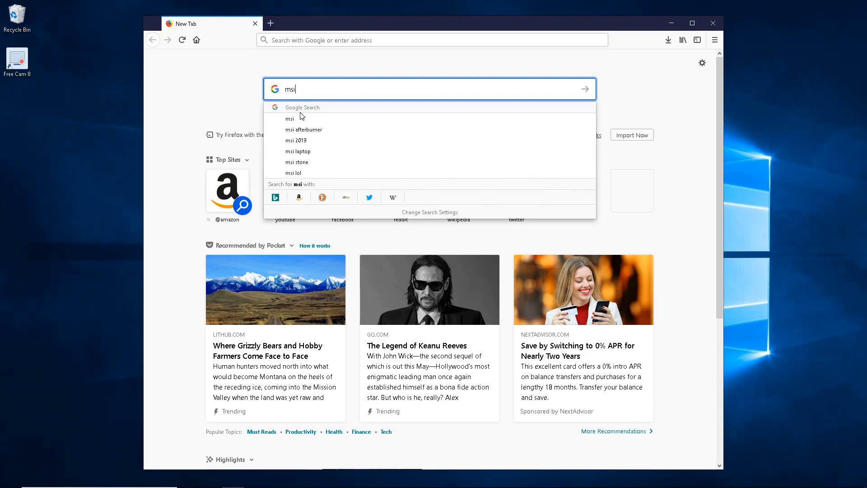
{"action": "left_click", "coordinate": [300, 128]}
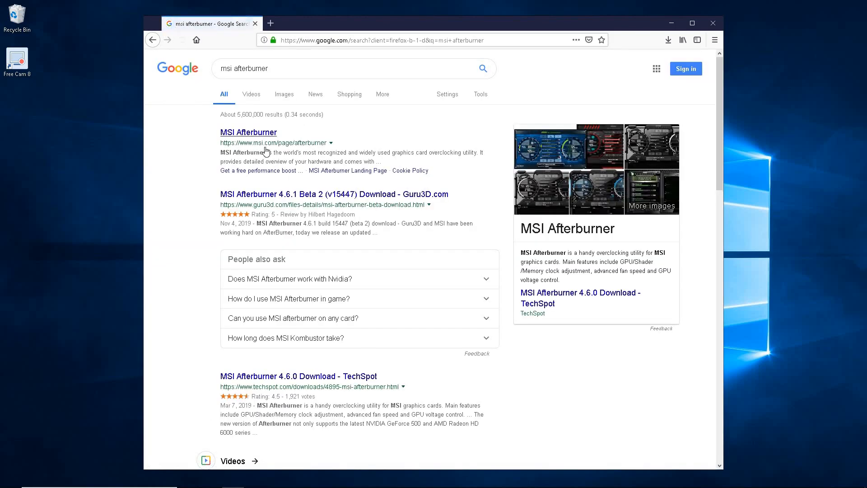
{"action": "left_click", "coordinate": [253, 132]}
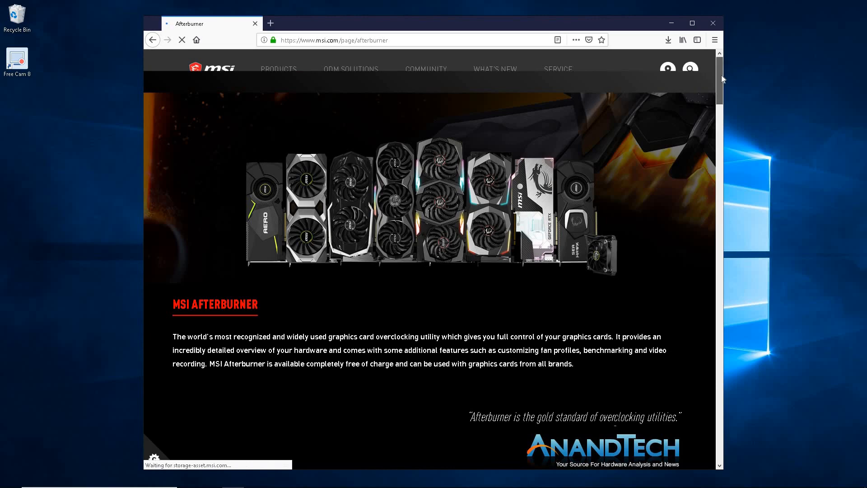
Download MSIAfterburnerSetup.zip, the non-beta MSI Afterburner for Windows, and open it with WinRAR
{"action": "left_click_drag", "start_coordinate": [720, 76], "coordinate": [731, 361]}
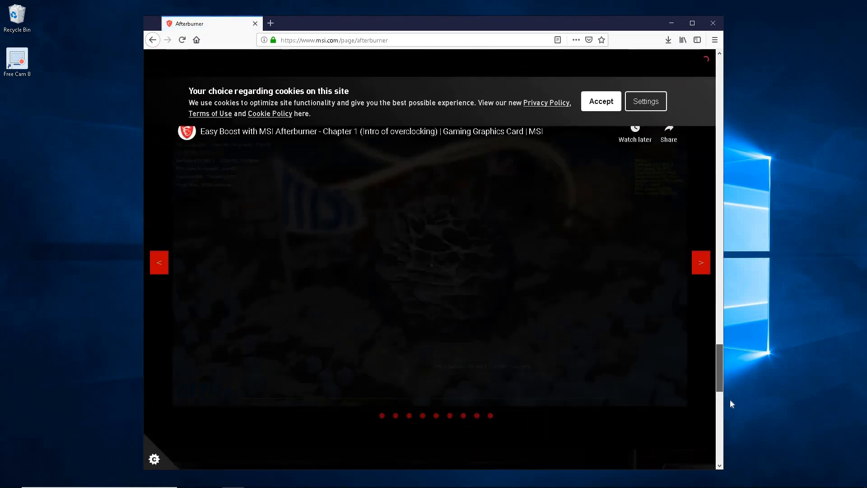
{"action": "mouse_move", "coordinate": [730, 404]}
{"action": "left_mouse_down"}
{"action": "mouse_move", "coordinate": [728, 435]}
{"action": "mouse_move", "coordinate": [730, 403]}
{"action": "mouse_move", "coordinate": [731, 416]}
{"action": "left_mouse_up"}
{"action": "left_click", "coordinate": [298, 361]}
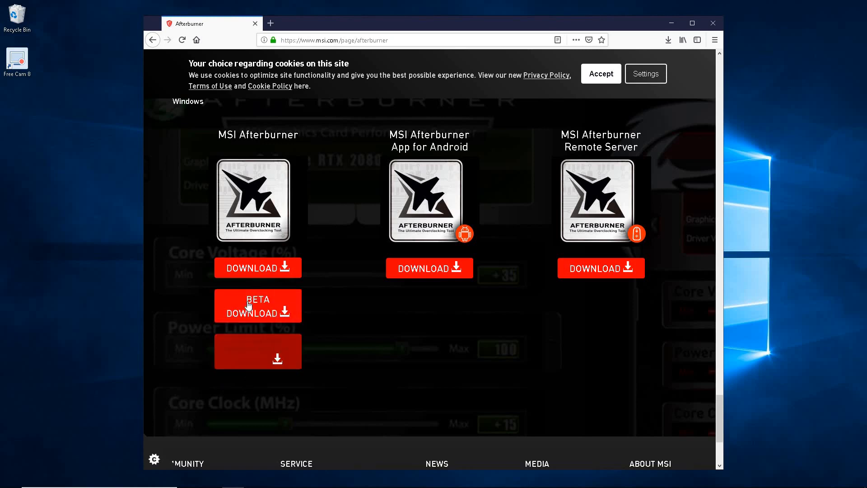
{"action": "left_click", "coordinate": [252, 273]}
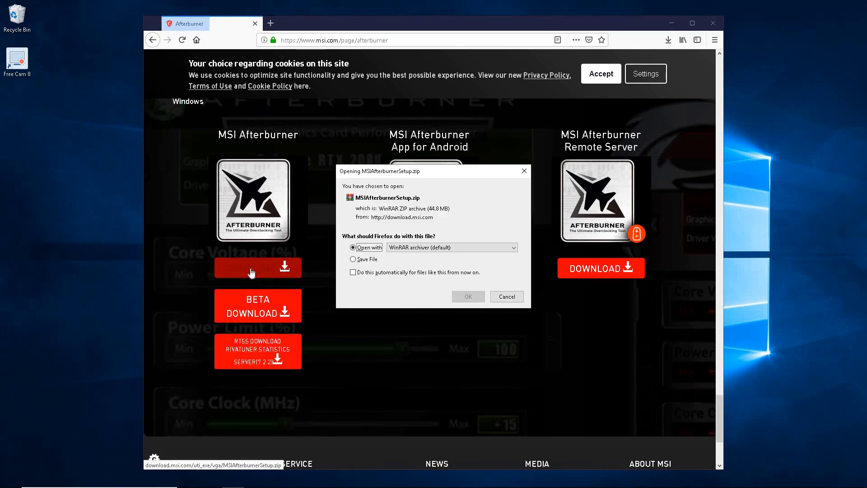
{"action": "left_click", "coordinate": [468, 296]}
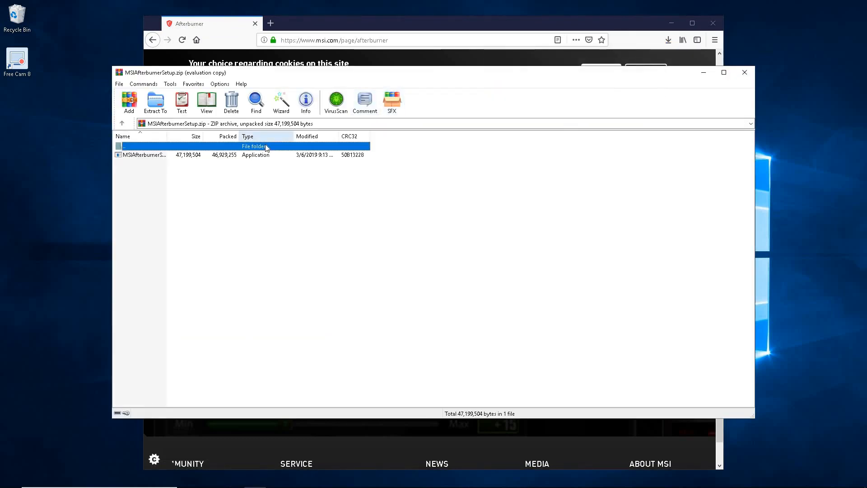
Minimize Firefox, launch the MSI Afterburner installer from the archive in English and accept its license agreement
{"action": "double_click", "coordinate": [262, 155]}
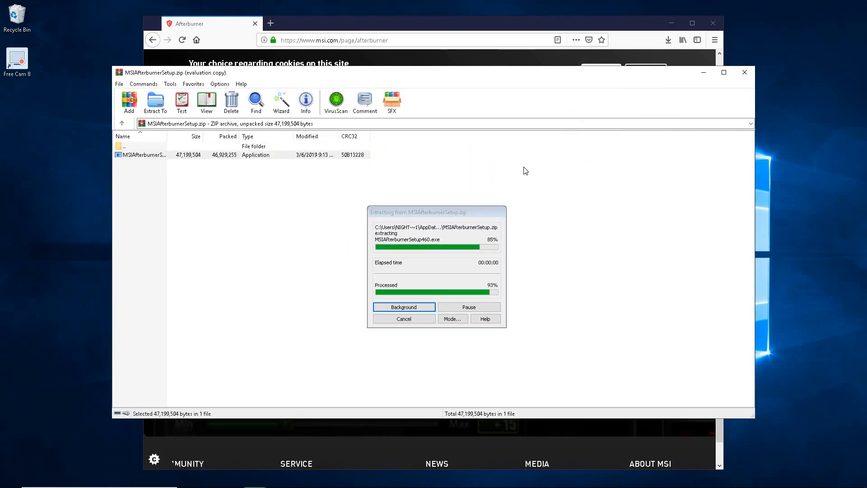
{"action": "left_click", "coordinate": [673, 21]}
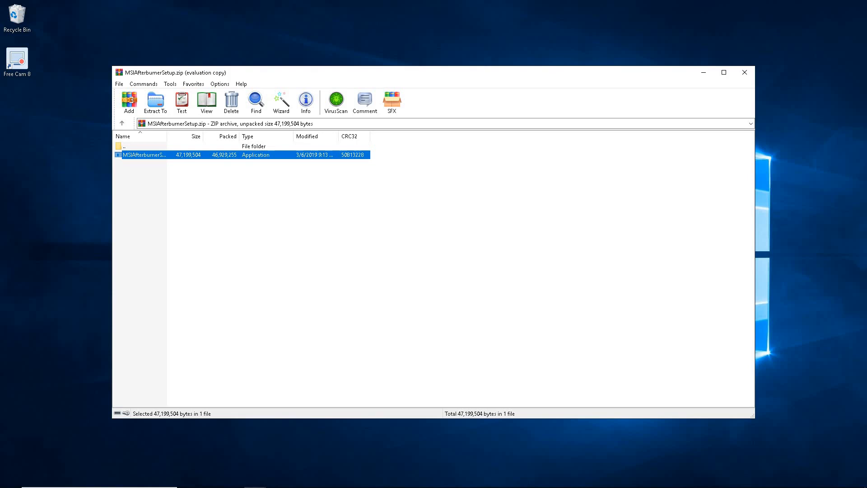
{"action": "key", "text": "Return"}
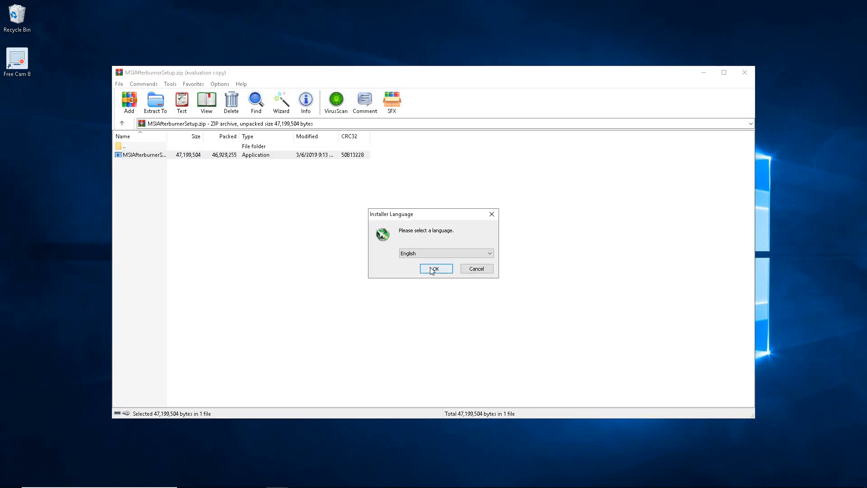
{"action": "left_click", "coordinate": [434, 269]}
{"action": "left_click", "coordinate": [484, 320]}
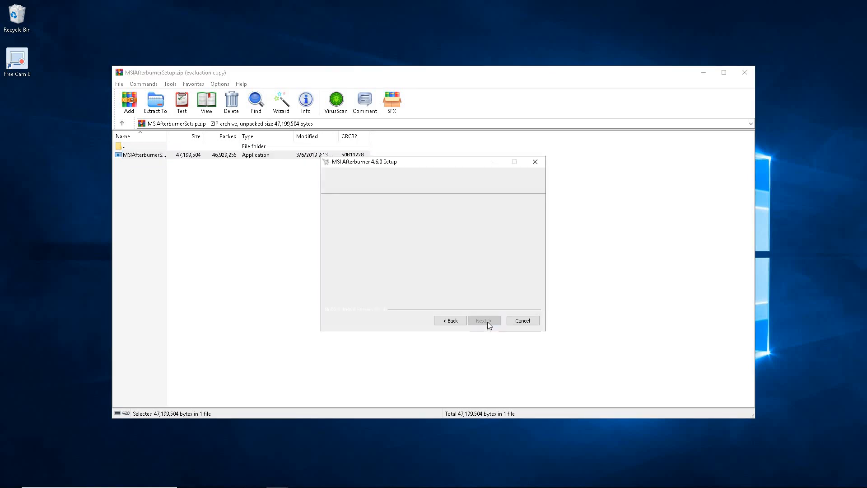
{"action": "left_click", "coordinate": [335, 292]}
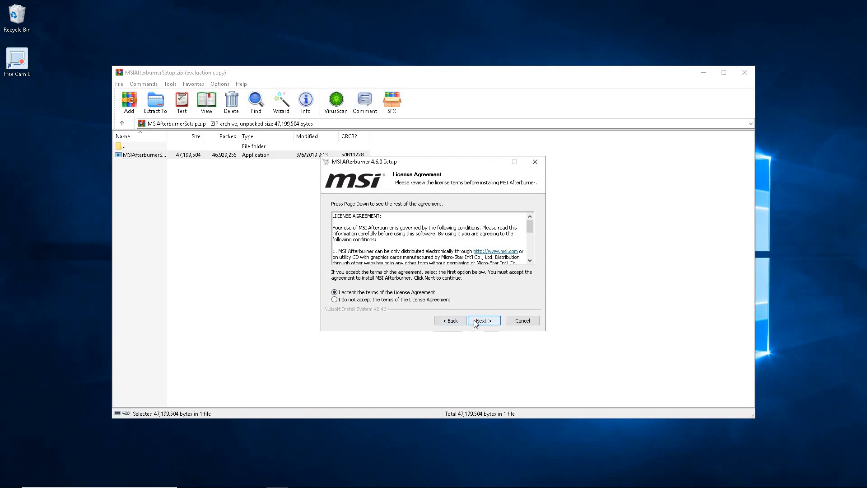
{"action": "left_click", "coordinate": [483, 320]}
Minimize the MSIAfterburnerSetup.zip archive window and close the WinRAR first-use notification
{"action": "left_click", "coordinate": [702, 73]}
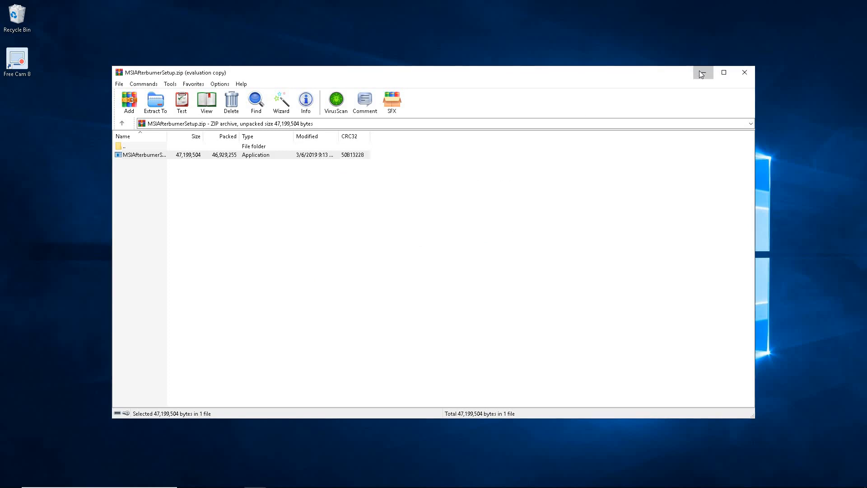
{"action": "left_click", "coordinate": [702, 73]}
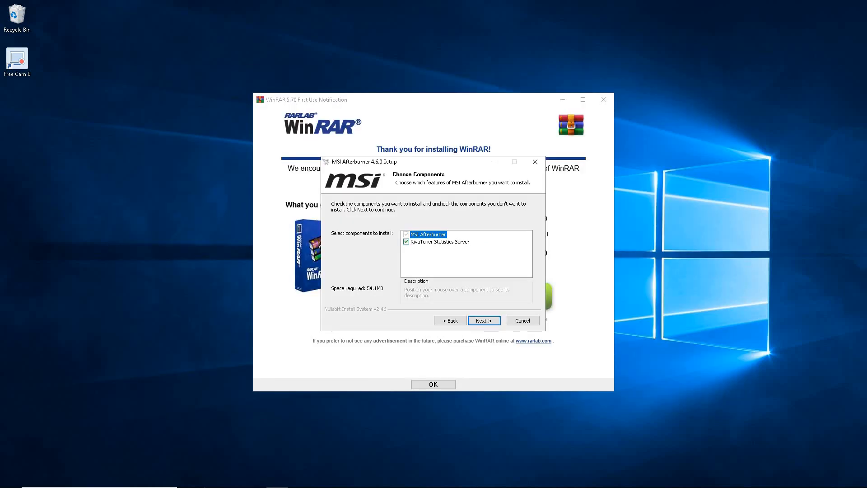
{"action": "left_click", "coordinate": [604, 99]}
{"action": "mouse_move", "coordinate": [104, 454]}
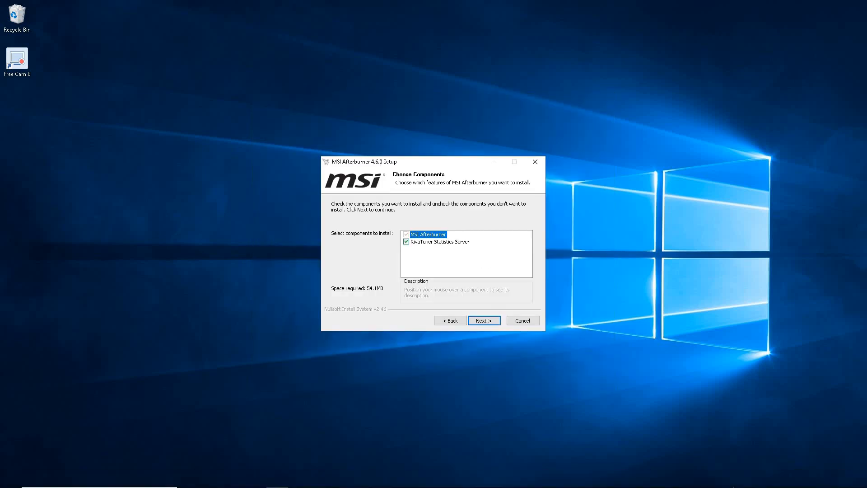
Install MSI Afterburner with RivaTuner Statistics Server included, in the default folder C:\Program Files (x86)\MSI Afterburner
{"action": "left_click", "coordinate": [489, 319]}
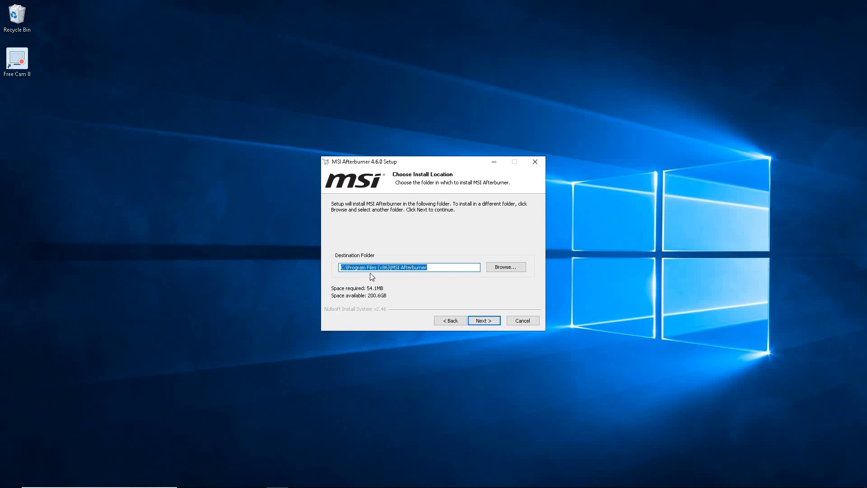
{"action": "left_click", "coordinate": [487, 323]}
{"action": "left_click", "coordinate": [484, 320]}
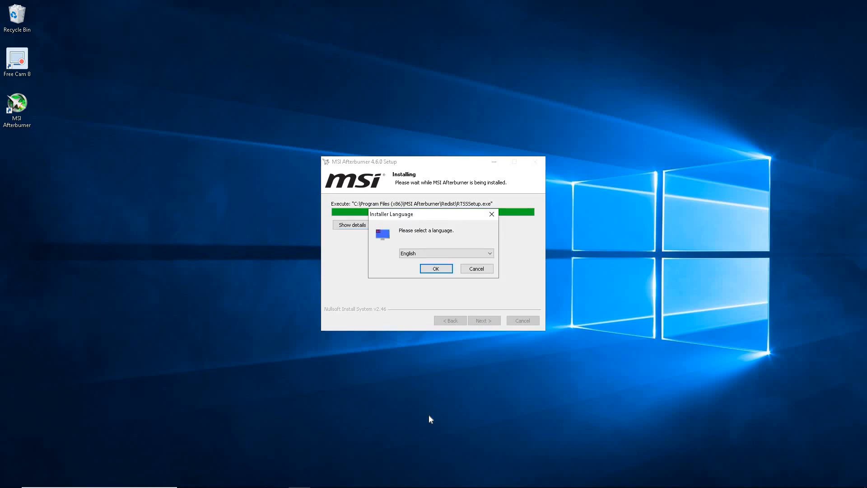
Accept the RivaTuner Statistics Server license and install it in English in its default folder
{"action": "left_click", "coordinate": [427, 269]}
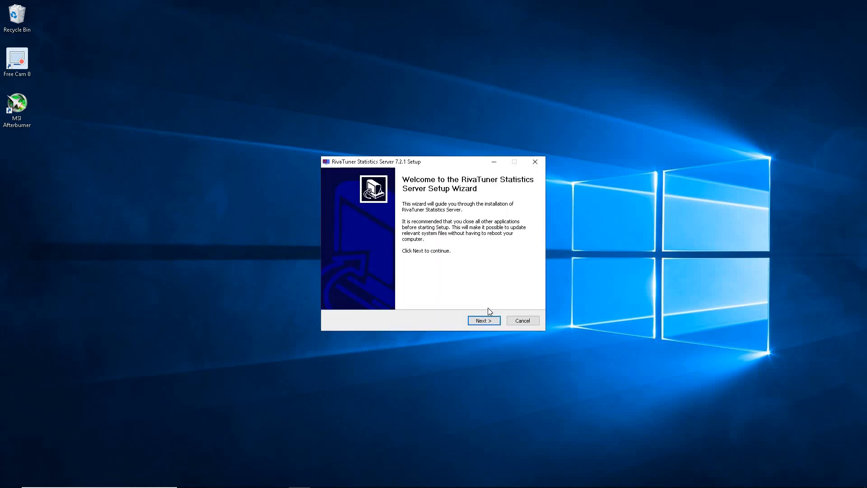
{"action": "left_click", "coordinate": [491, 319]}
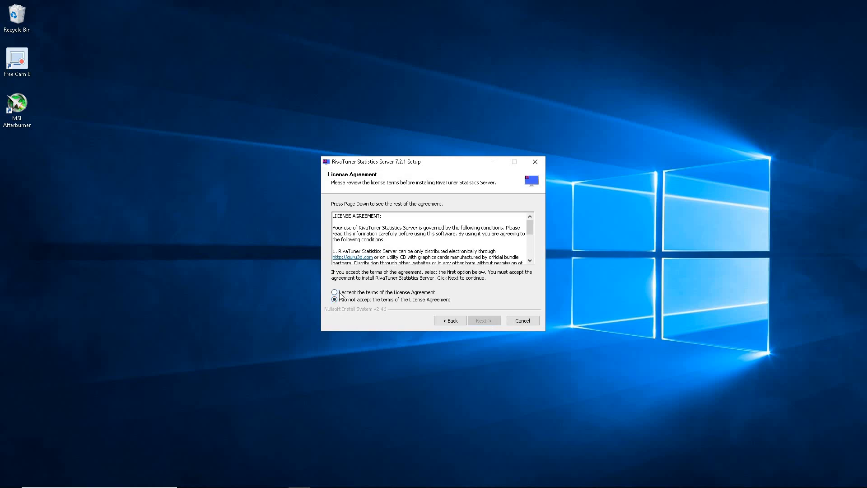
{"action": "left_click", "coordinate": [489, 322]}
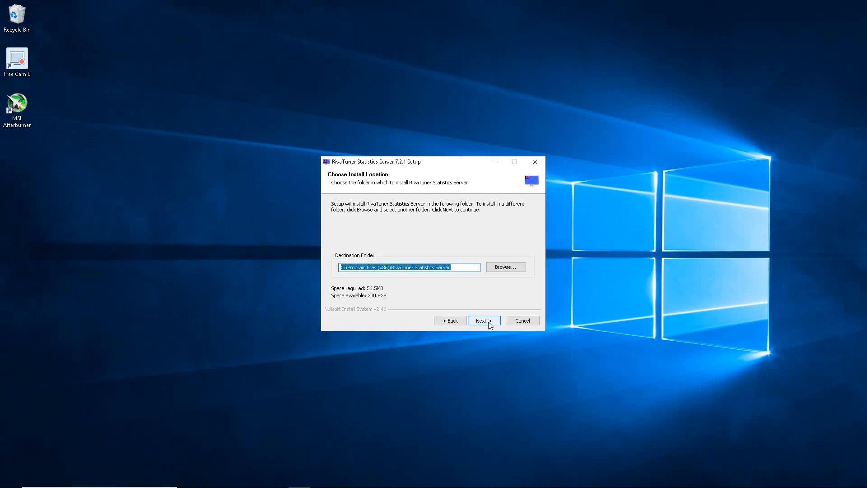
{"action": "left_click", "coordinate": [489, 321]}
{"action": "left_click", "coordinate": [488, 323]}
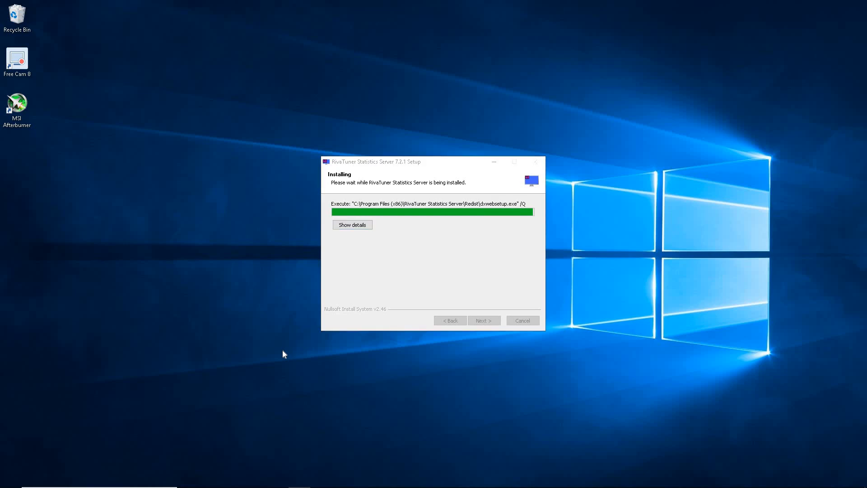
Close the Firefox Afterburner window and the MSIAfterburnerSetup.zip archive window while the installation runs
{"action": "mouse_move", "coordinate": [266, 474]}
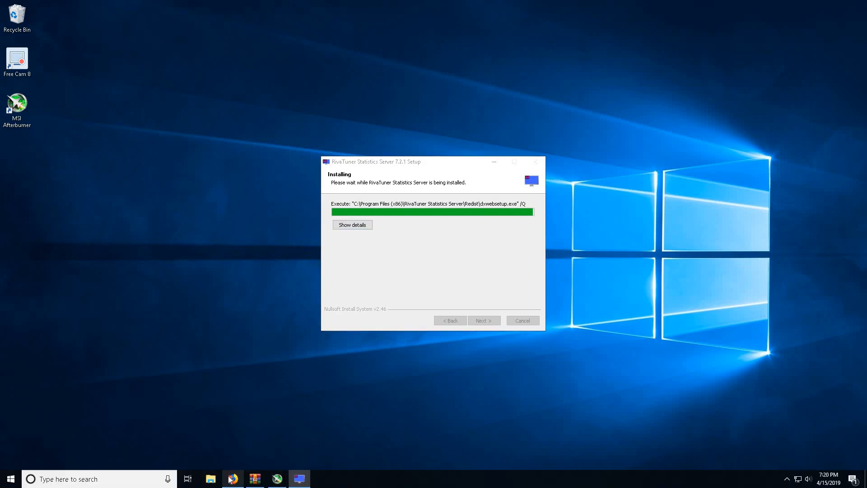
{"action": "mouse_move", "coordinate": [231, 478]}
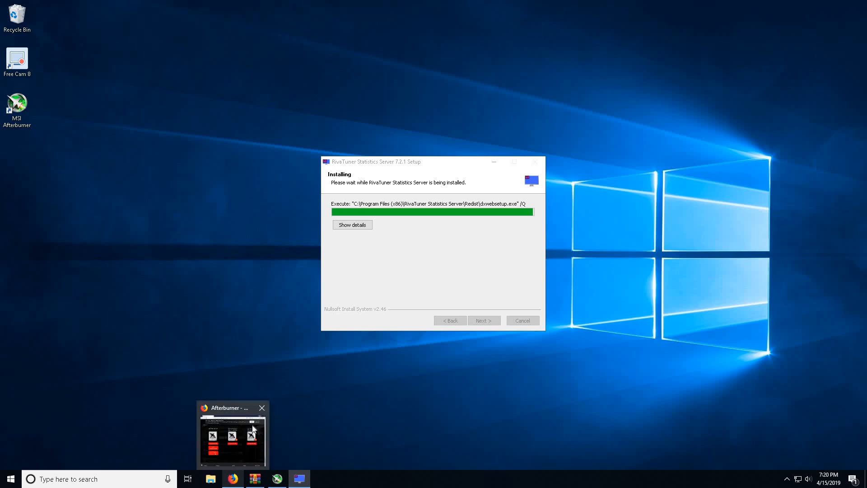
{"action": "left_click", "coordinate": [260, 409]}
{"action": "mouse_move", "coordinate": [255, 479]}
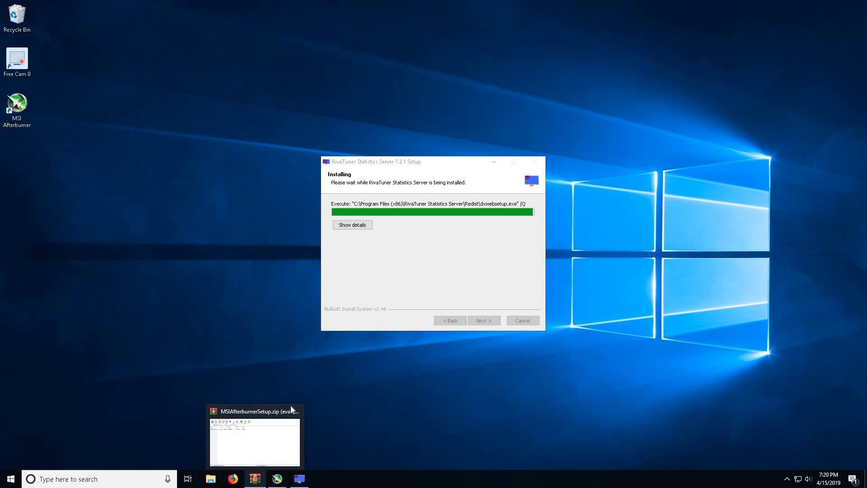
{"action": "left_click", "coordinate": [294, 412]}
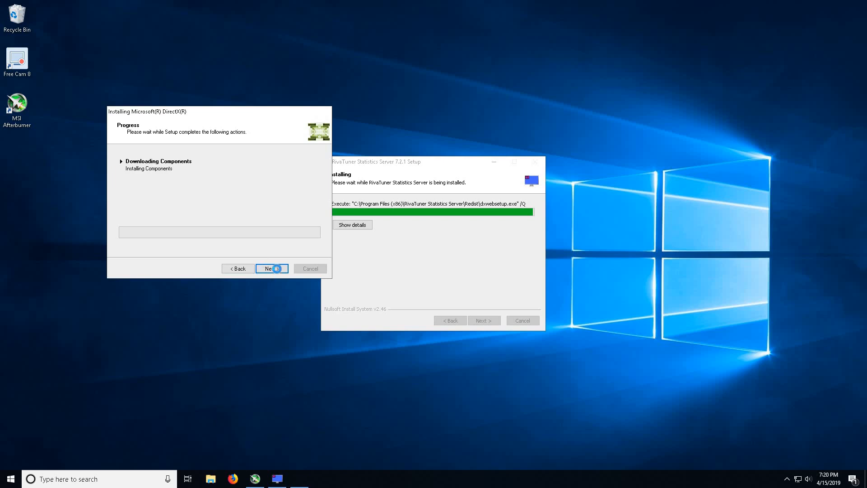
Proceed with the DirectX component installation and finish the RivaTuner Statistics Server setup without showing the readme
{"action": "left_click", "coordinate": [271, 268]}
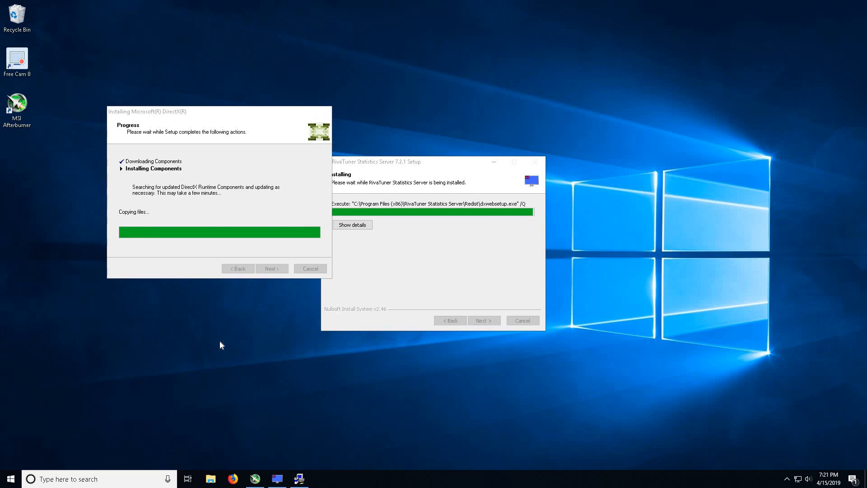
{"action": "left_click", "coordinate": [786, 478]}
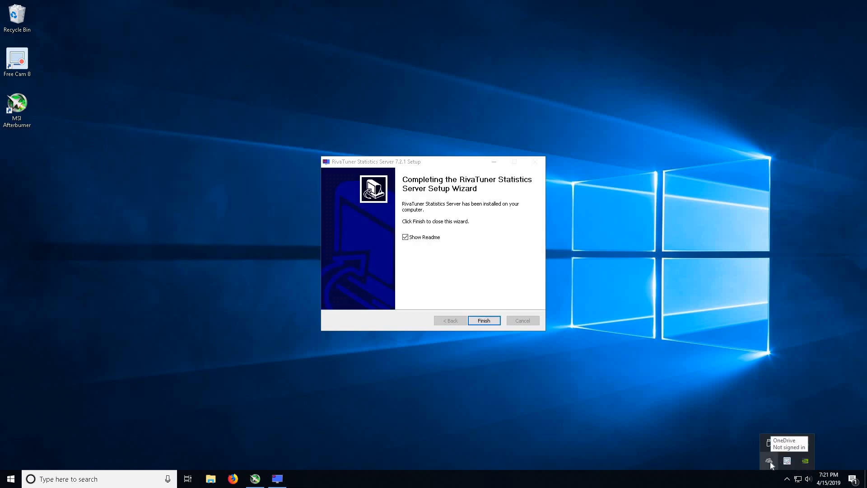
{"action": "left_click", "coordinate": [405, 238]}
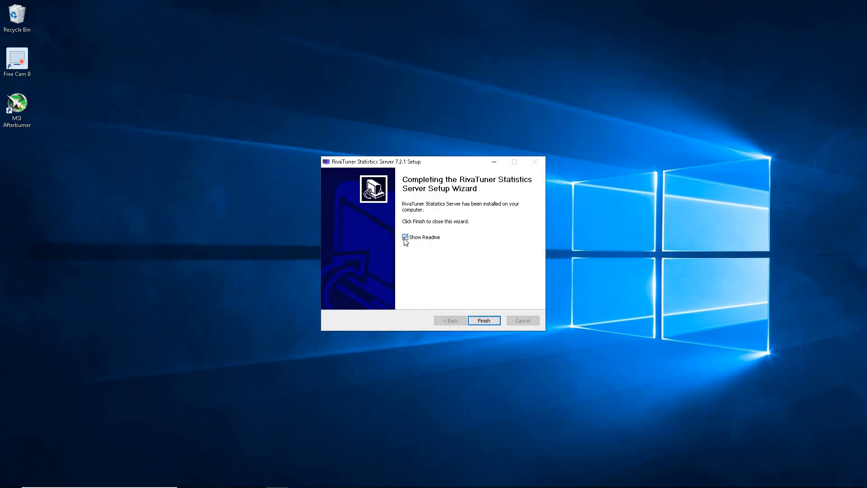
{"action": "left_click", "coordinate": [482, 320]}
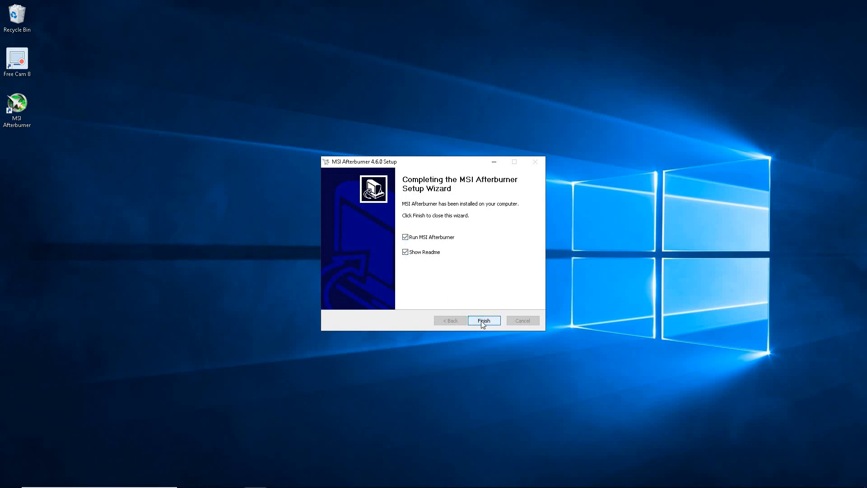
Finish the MSI Afterburner setup without running the program or showing the readme
{"action": "left_click", "coordinate": [405, 237]}
{"action": "left_click", "coordinate": [410, 254]}
{"action": "left_click", "coordinate": [483, 318]}
{"action": "mouse_move", "coordinate": [750, 465]}
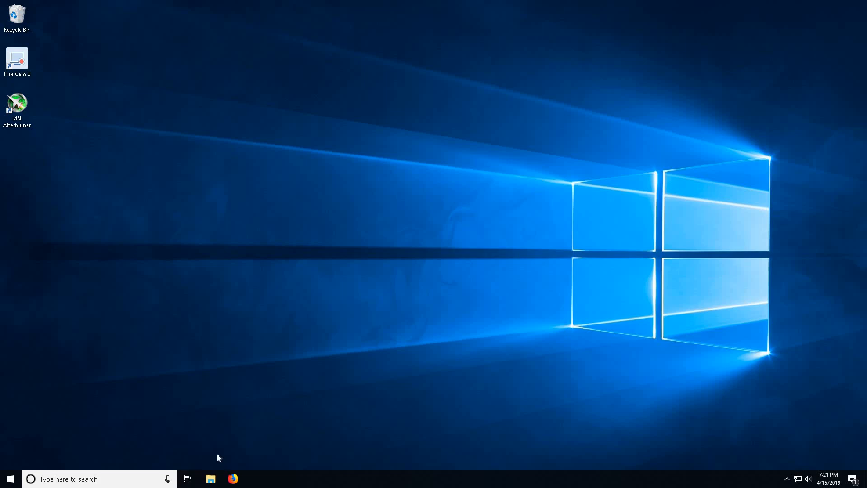
Open the global 3D settings in NVIDIA Control Panel and set Antialiasing - Gamma correction to Off
{"action": "right_click", "coordinate": [277, 248]}
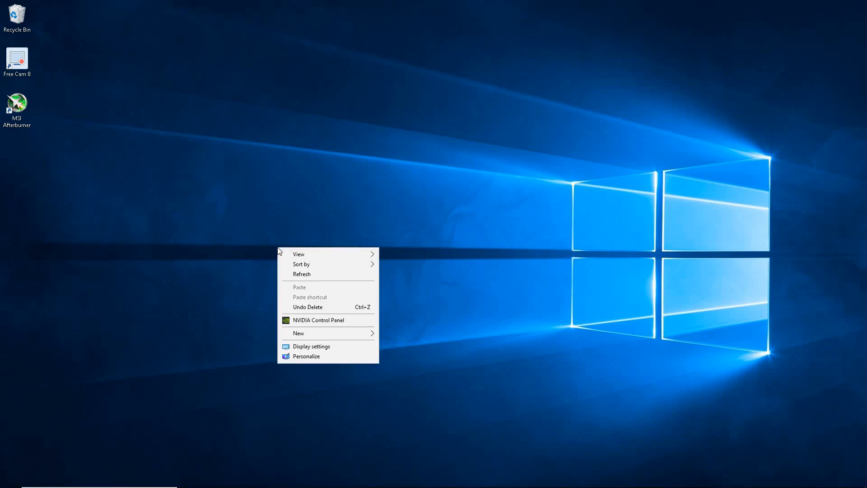
{"action": "left_click", "coordinate": [296, 317]}
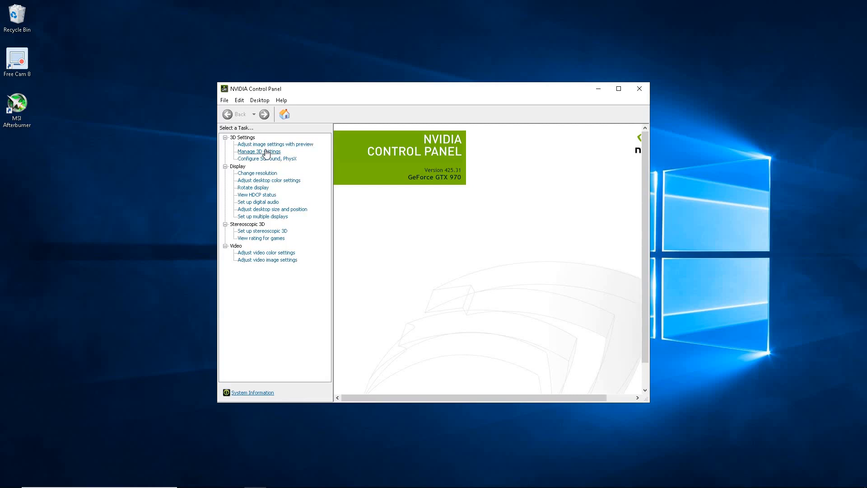
{"action": "left_click", "coordinate": [266, 152]}
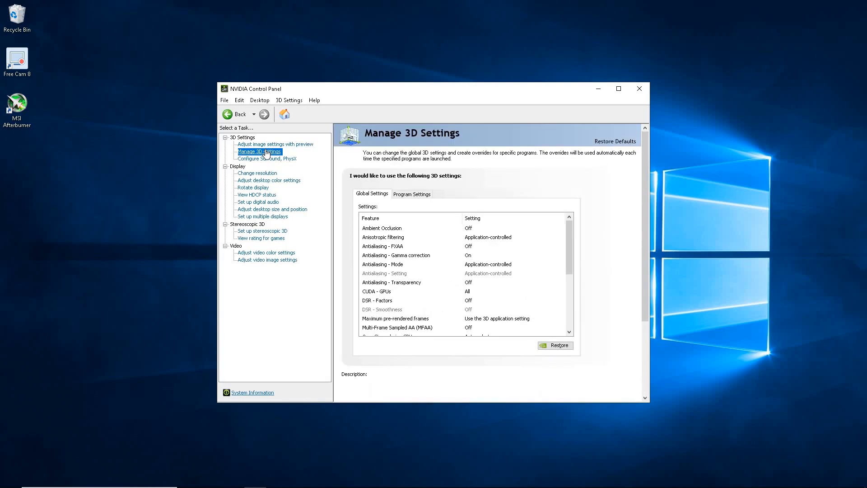
{"action": "left_click", "coordinate": [468, 256]}
{"action": "left_click", "coordinate": [470, 264]}
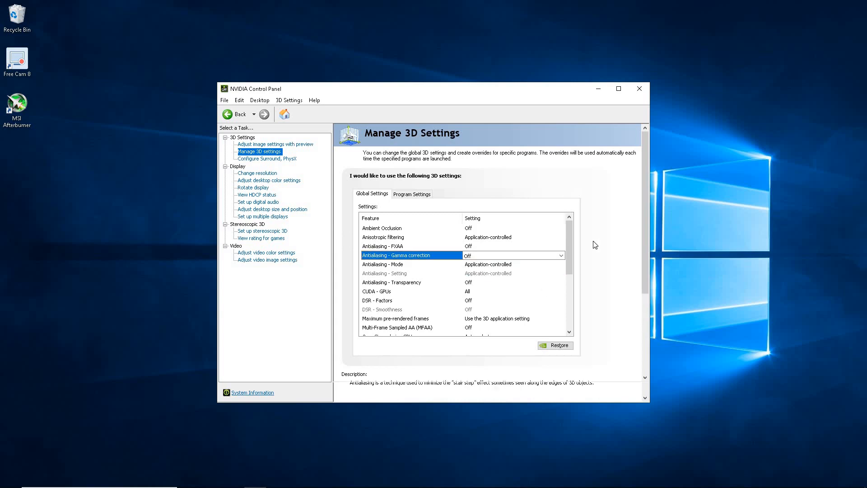
Enable all DSR factors in the global 3D settings, from 1.20x to 4.00x native resolution
{"action": "left_click_drag", "start_coordinate": [568, 259], "coordinate": [568, 289]}
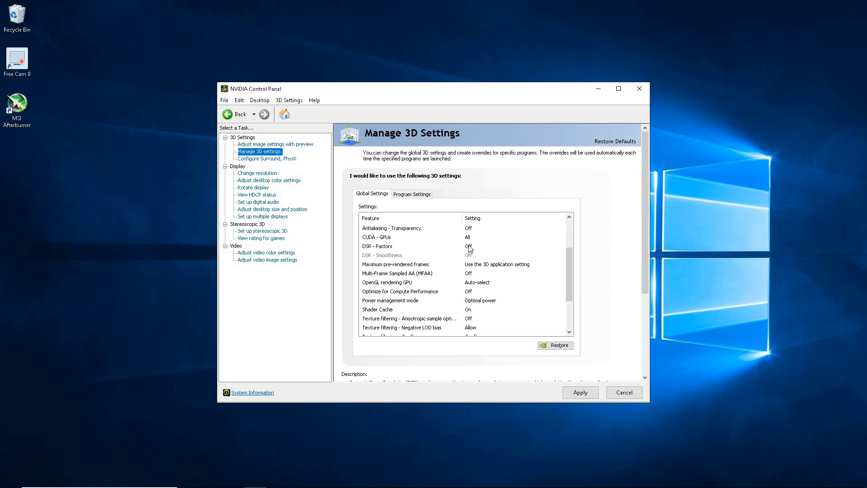
{"action": "left_click", "coordinate": [470, 247]}
{"action": "left_click", "coordinate": [472, 261]}
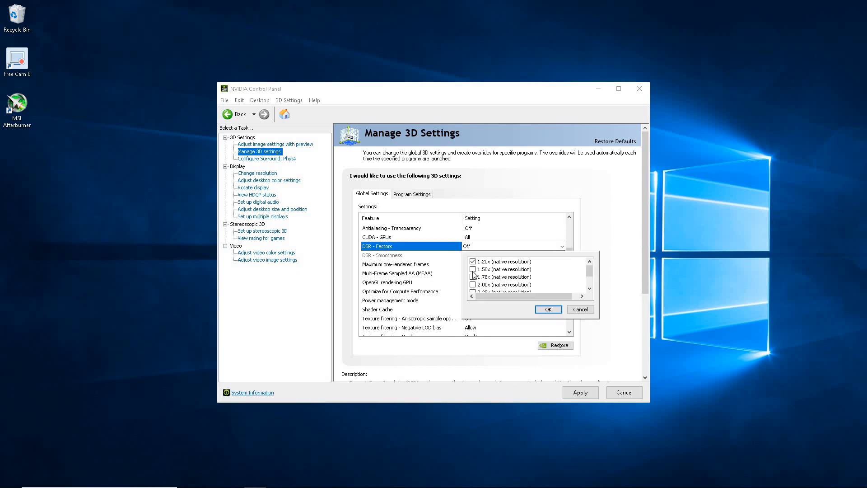
{"action": "left_click", "coordinate": [472, 269]}
{"action": "left_click", "coordinate": [472, 277]}
{"action": "scroll", "coordinate": [475, 286], "scroll_direction": "down", "scroll_amount": 1}
{"action": "left_click", "coordinate": [473, 269]}
{"action": "left_click", "coordinate": [473, 277]}
{"action": "left_click", "coordinate": [473, 284]}
{"action": "left_click", "coordinate": [546, 310]}
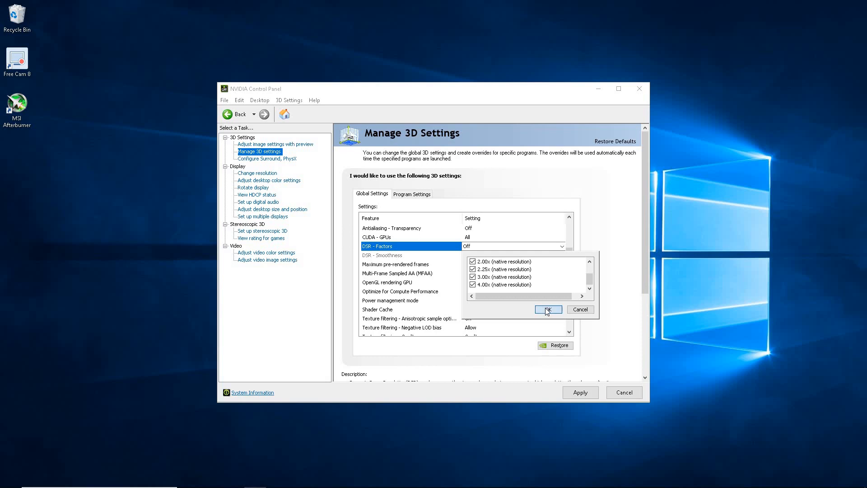
{"action": "left_click", "coordinate": [569, 333]}
{"action": "left_click", "coordinate": [569, 332]}
{"action": "left_click", "coordinate": [569, 332]}
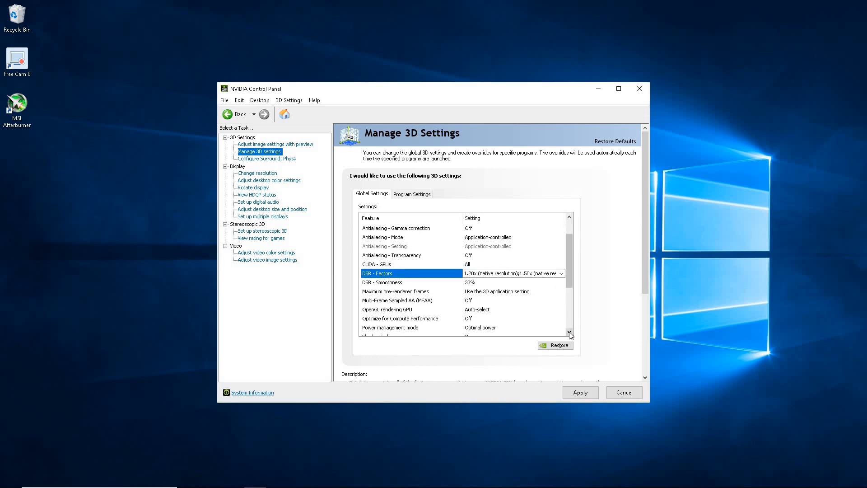
Set the global Power management mode to Prefer maximum performance
{"action": "left_click", "coordinate": [569, 333]}
{"action": "left_click", "coordinate": [569, 332]}
{"action": "left_click", "coordinate": [569, 332]}
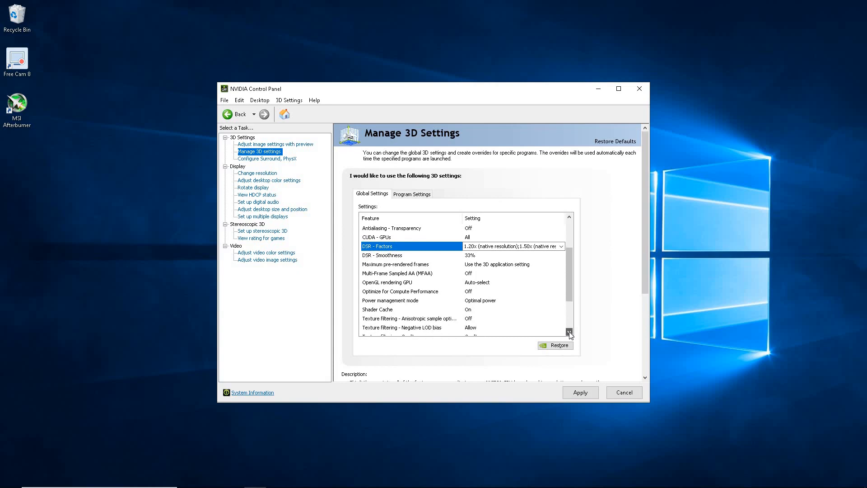
{"action": "left_click", "coordinate": [569, 332]}
{"action": "left_click", "coordinate": [570, 332]}
{"action": "left_click", "coordinate": [570, 332]}
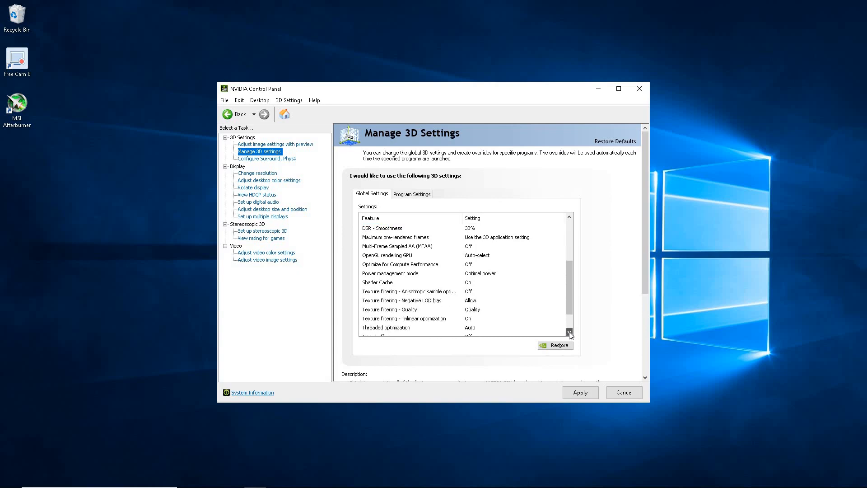
{"action": "left_click", "coordinate": [479, 274]}
{"action": "left_click", "coordinate": [479, 274]}
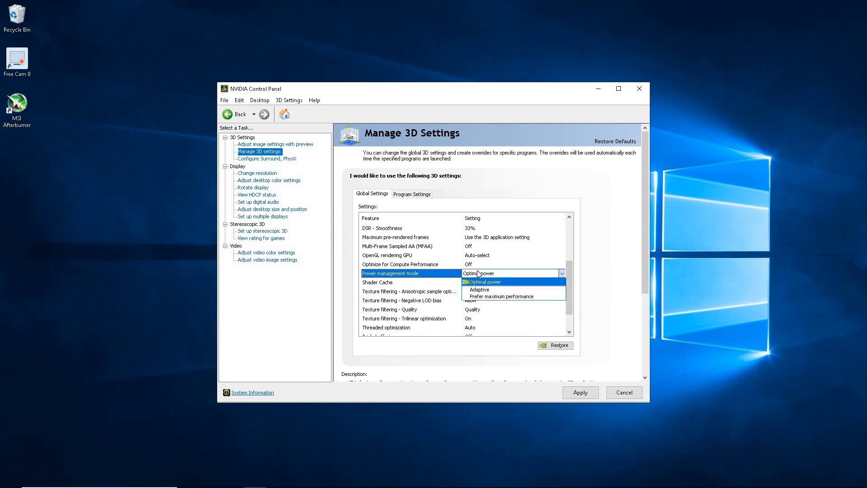
{"action": "left_click", "coordinate": [502, 296]}
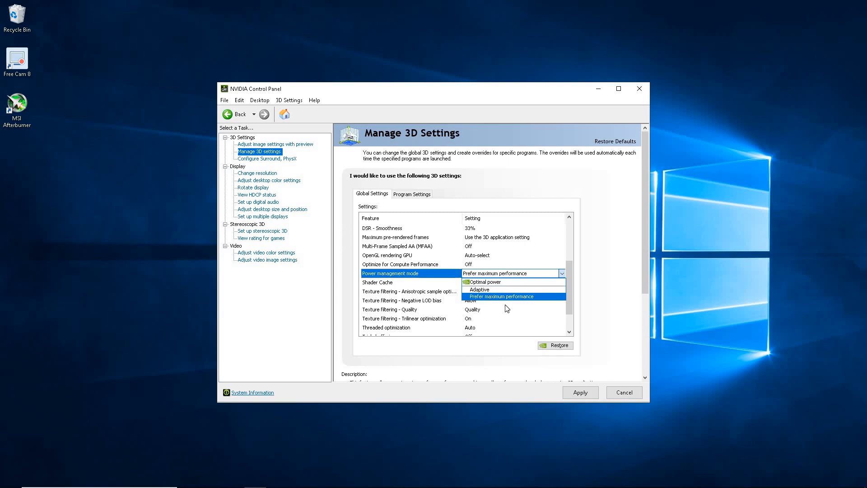
Set Shader Cache to Off in the global 3D settings
{"action": "left_click", "coordinate": [569, 332]}
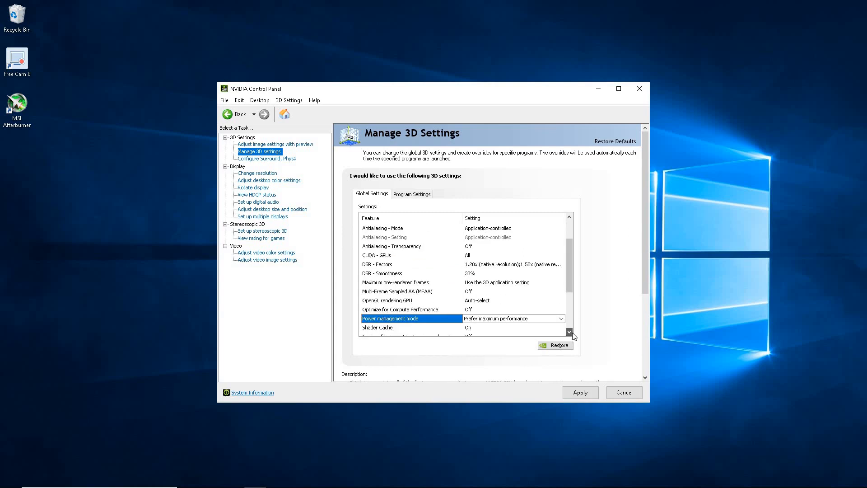
{"action": "left_click", "coordinate": [570, 332]}
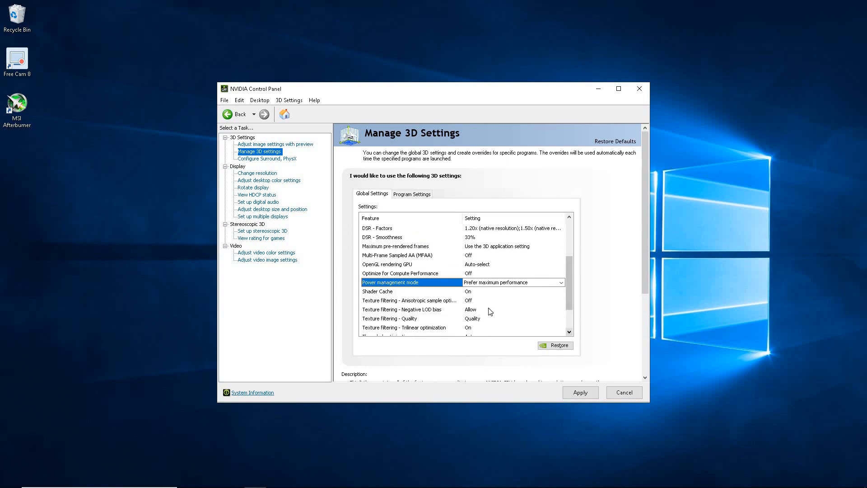
{"action": "left_click", "coordinate": [471, 293]}
{"action": "left_click", "coordinate": [470, 293]}
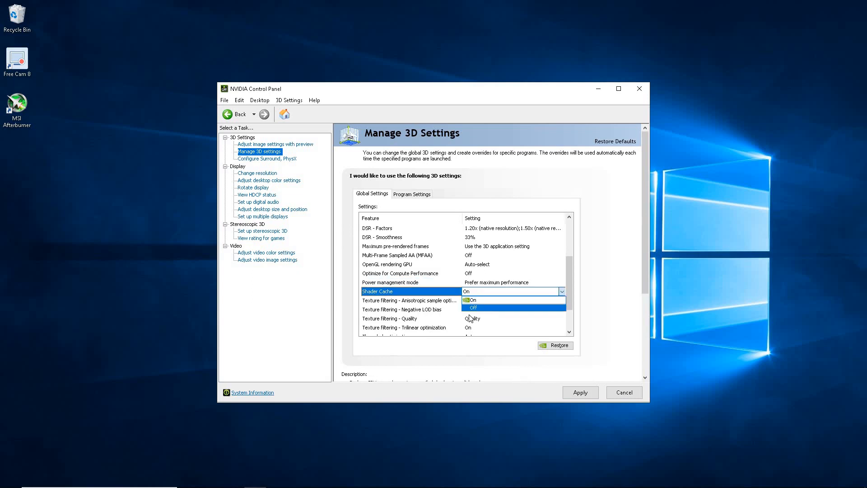
{"action": "left_click", "coordinate": [506, 308]}
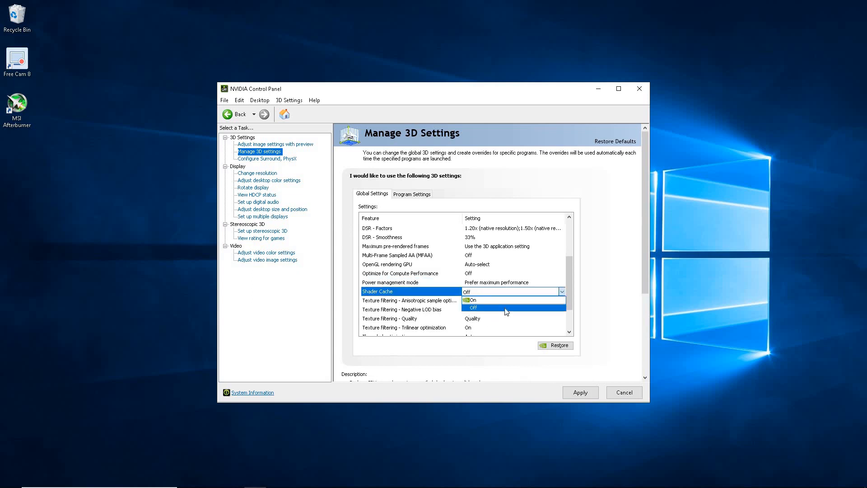
Set Texture filtering - Quality to High performance, apply the 3D settings and close NVIDIA Control Panel
{"action": "left_click", "coordinate": [570, 332]}
{"action": "scroll", "coordinate": [570, 334], "scroll_direction": "down", "scroll_amount": 3}
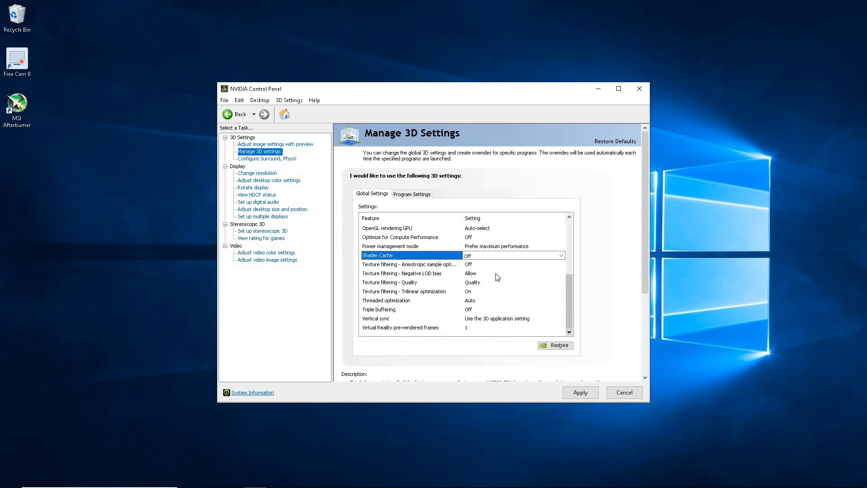
{"action": "left_click", "coordinate": [473, 283]}
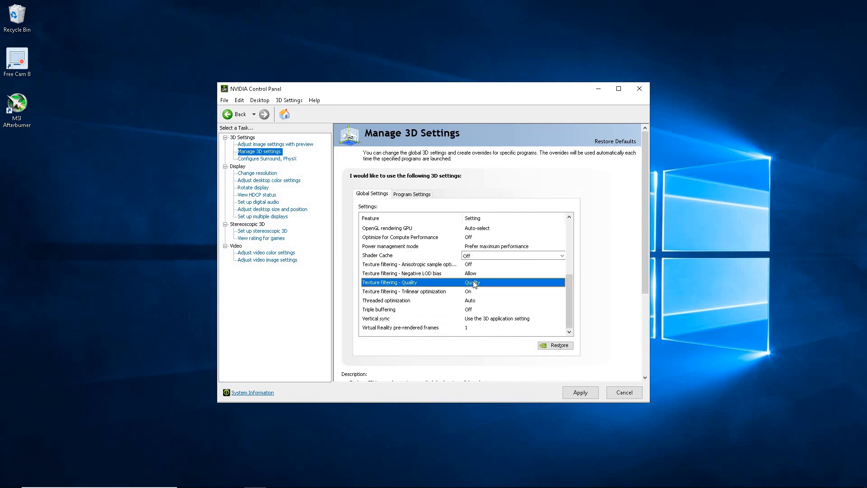
{"action": "left_click", "coordinate": [473, 282]}
{"action": "left_click", "coordinate": [482, 313]}
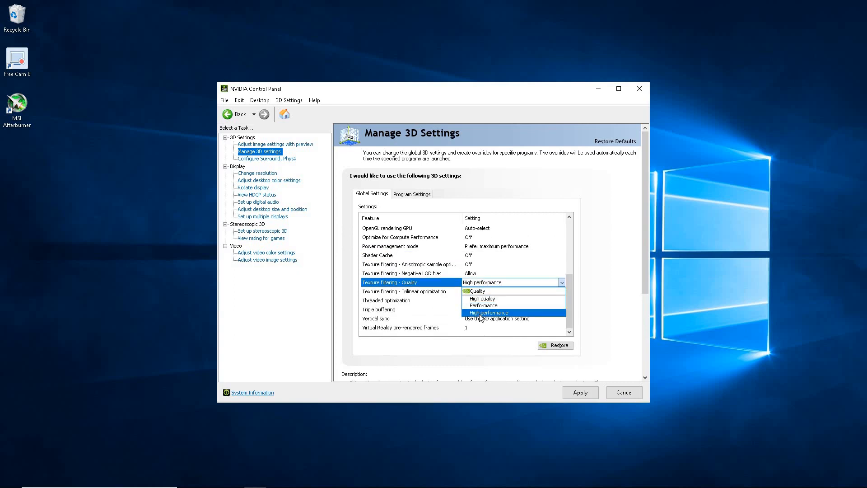
{"action": "left_click", "coordinate": [588, 393]}
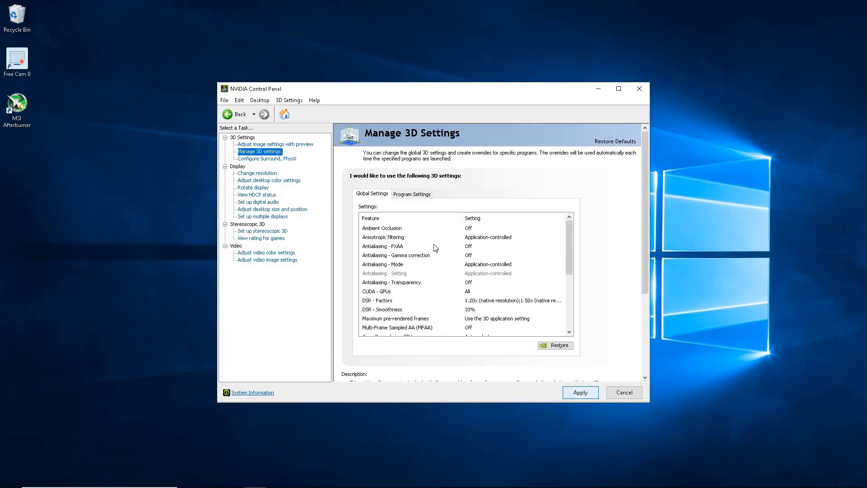
{"action": "left_click", "coordinate": [647, 87]}
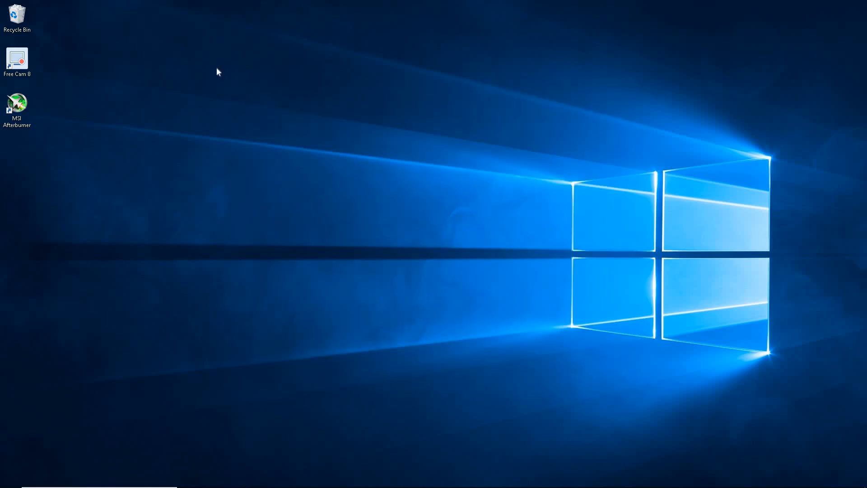
Launch MSI Afterburner from the desktop and open its properties
{"action": "double_click", "coordinate": [17, 109]}
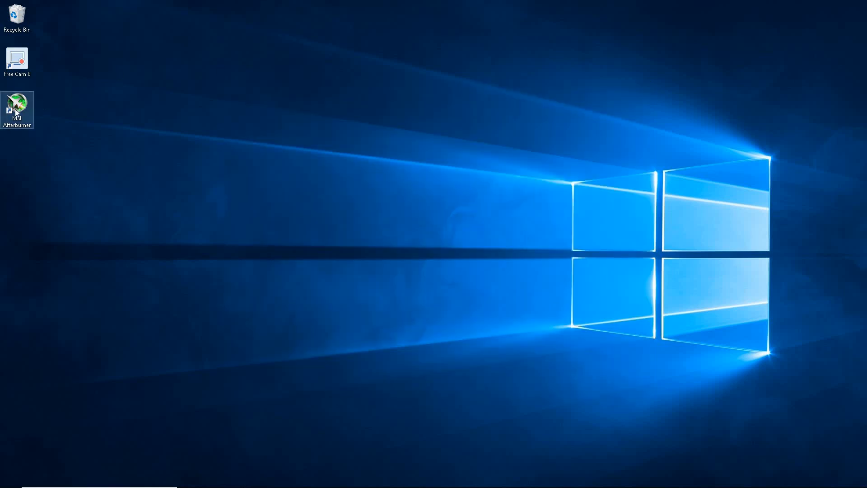
{"action": "left_click", "coordinate": [368, 303]}
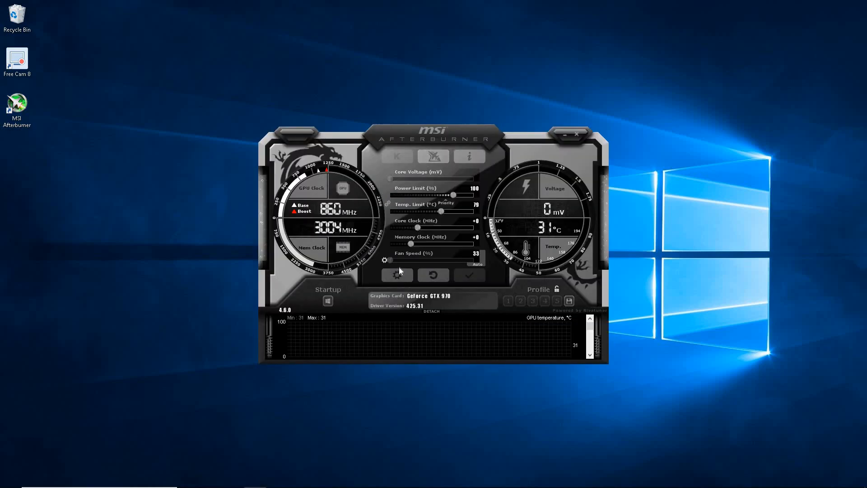
{"action": "left_click", "coordinate": [397, 274]}
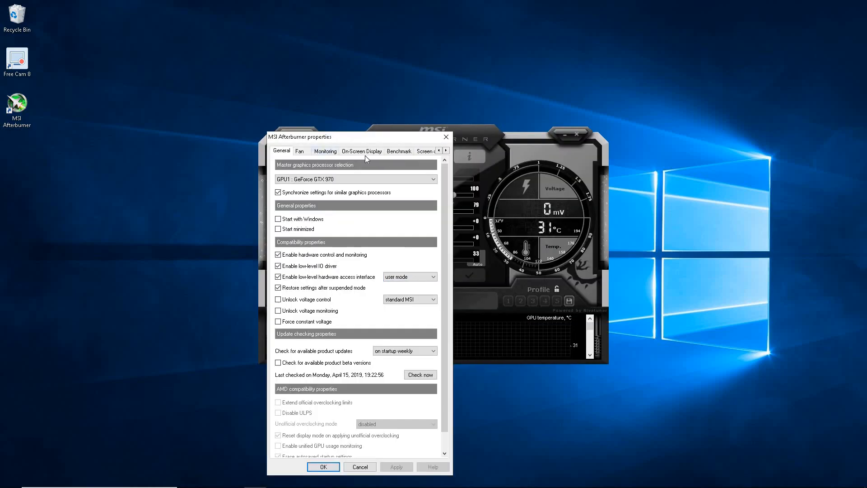
Assign Shift + F2 as the Toggle On-Screen Display hotkey and save the properties
{"action": "left_click", "coordinate": [377, 153]}
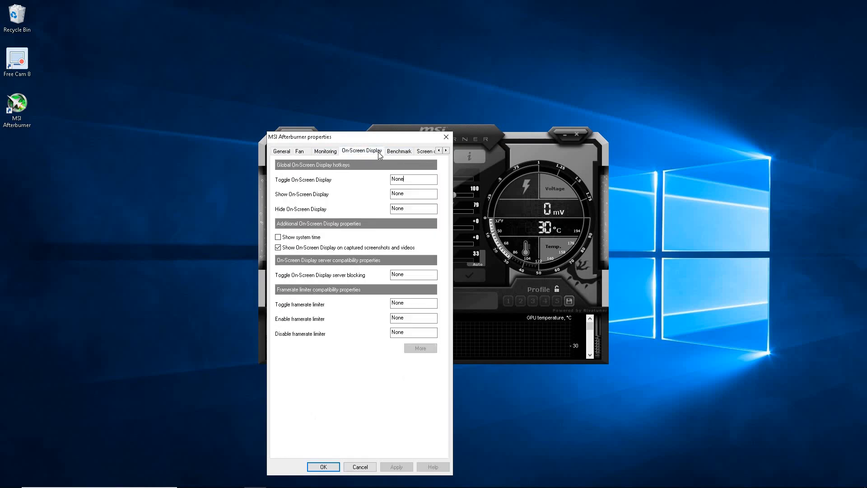
{"action": "left_click", "coordinate": [401, 183]}
{"action": "key", "text": "shift"}
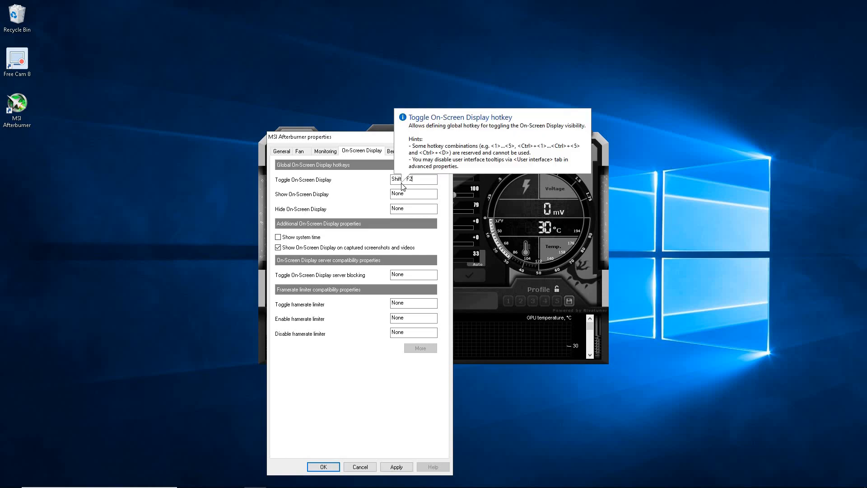
{"action": "left_click", "coordinate": [396, 466]}
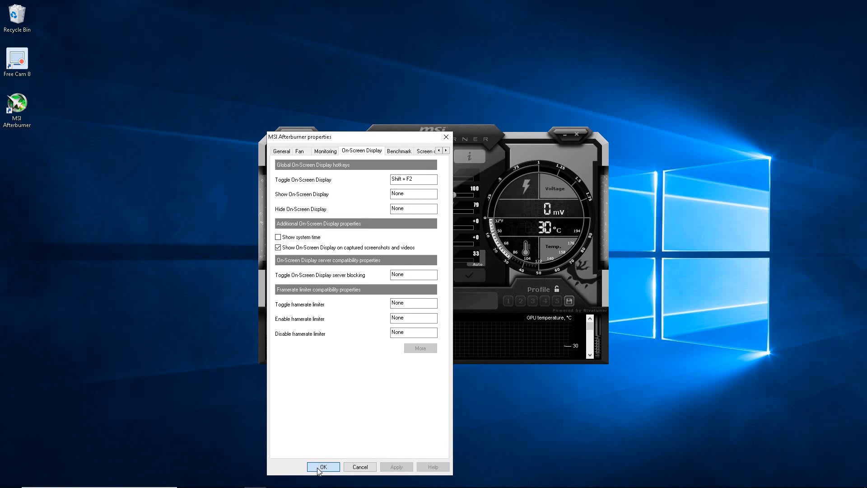
{"action": "left_click", "coordinate": [321, 468]}
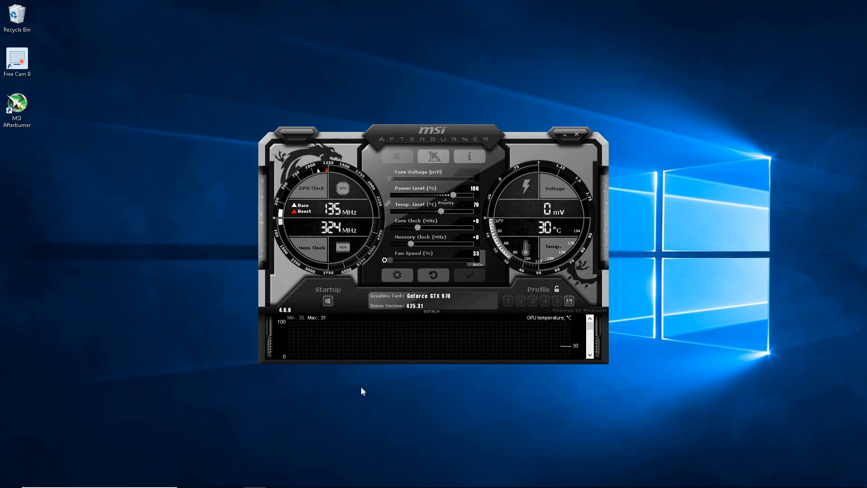
Reopen the properties and show the GPU temperature monitoring graph in the On-Screen Display
{"action": "left_click", "coordinate": [397, 277]}
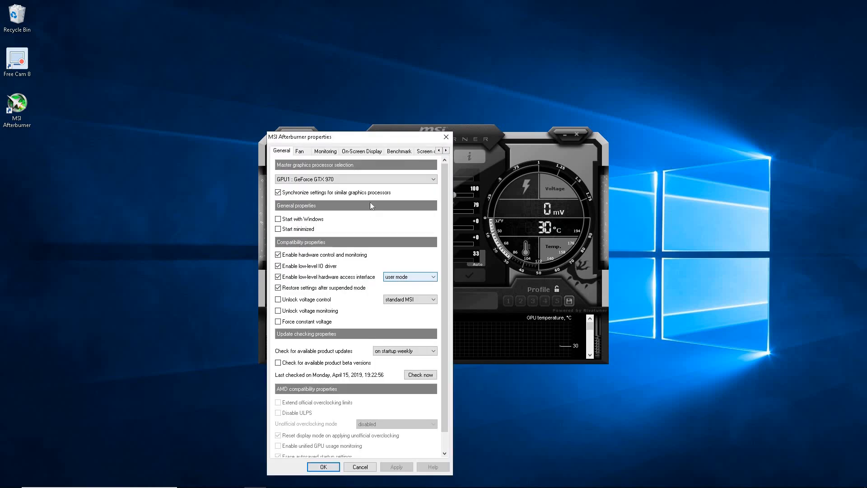
{"action": "left_click", "coordinate": [325, 153]}
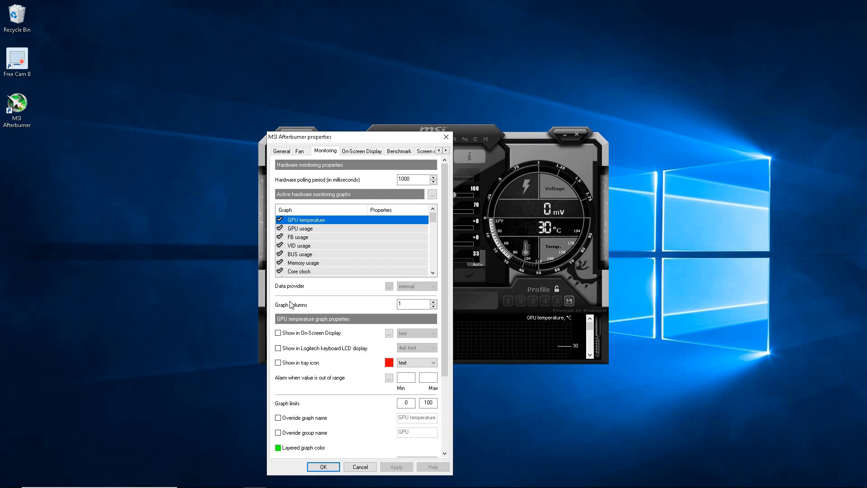
{"action": "left_click", "coordinate": [278, 333]}
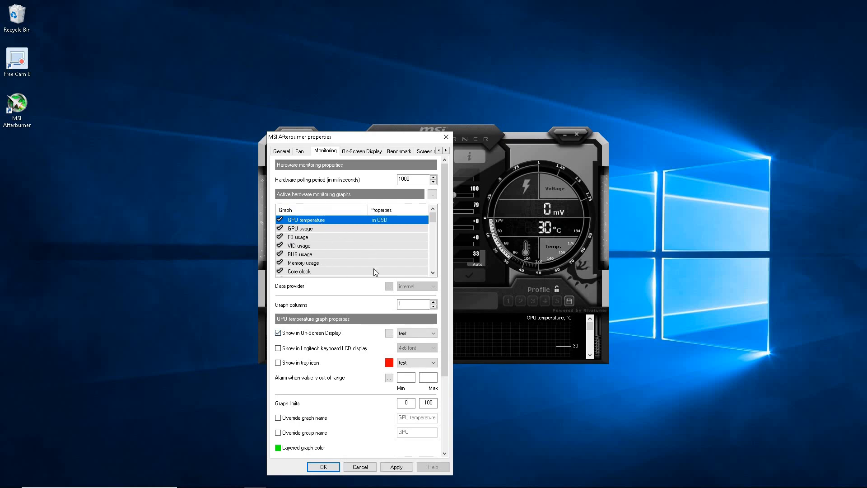
Show the Core clock and Memory clock graphs in the On-Screen Display
{"action": "scroll", "coordinate": [426, 275], "scroll_direction": "down", "scroll_amount": 1}
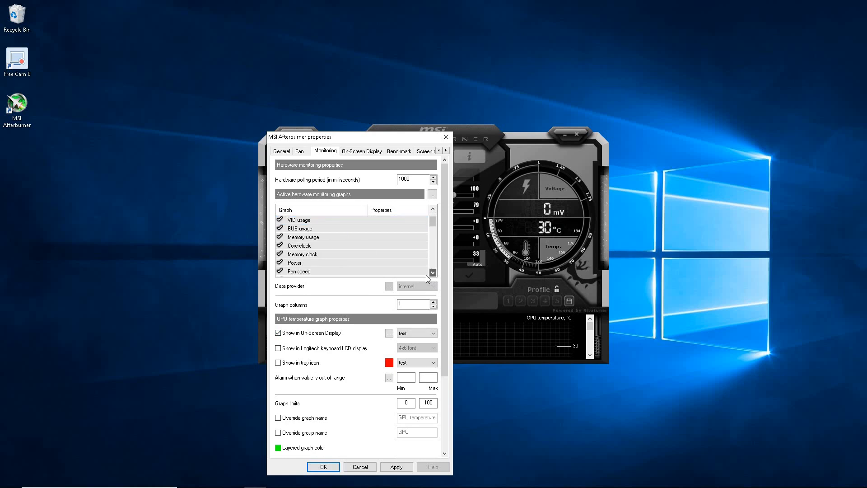
{"action": "left_click", "coordinate": [335, 245]}
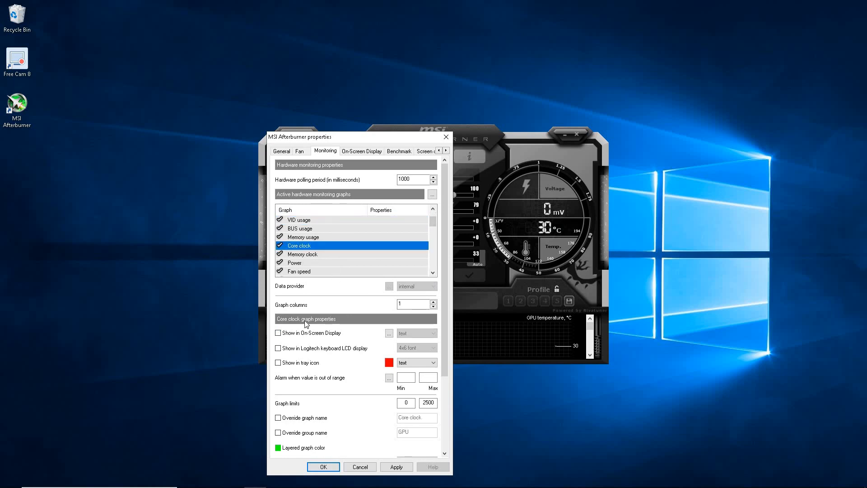
{"action": "left_click", "coordinate": [277, 334]}
{"action": "left_click", "coordinate": [322, 254]}
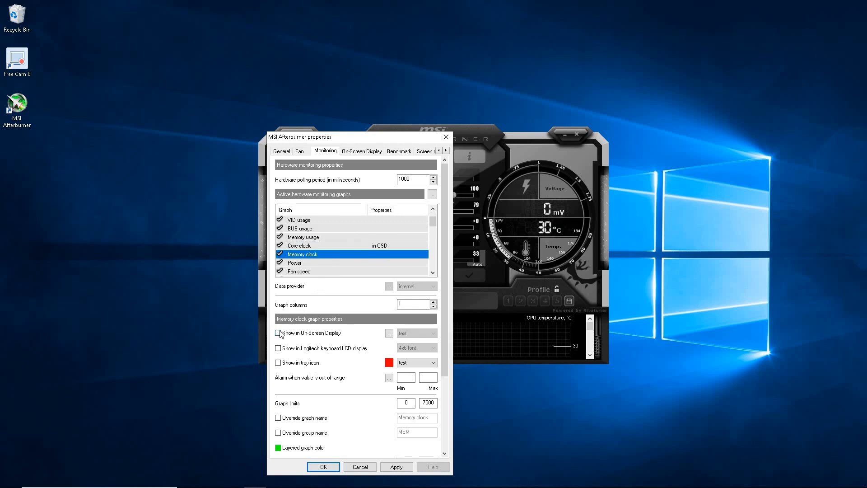
{"action": "left_click", "coordinate": [278, 333]}
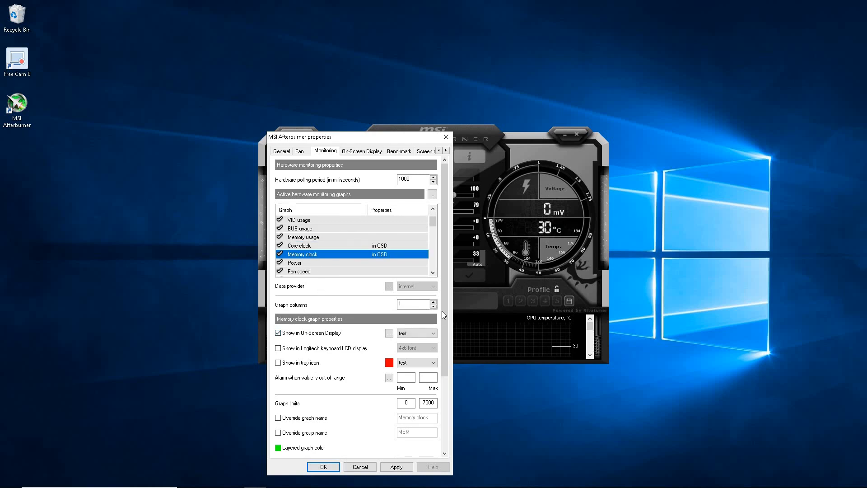
Show the overall CPU temperature graph in the On-Screen Display
{"action": "left_click", "coordinate": [433, 272]}
{"action": "left_click", "coordinate": [433, 272]}
{"action": "left_click", "coordinate": [433, 272]}
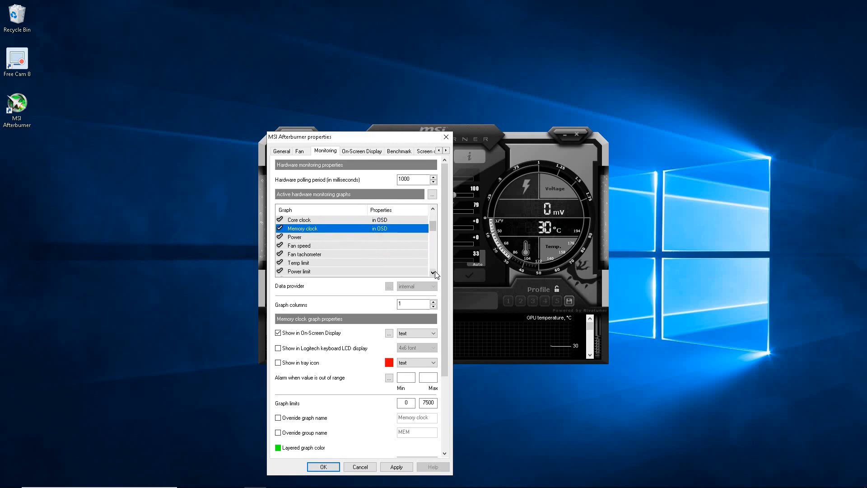
{"action": "left_click", "coordinate": [433, 272]}
{"action": "left_click", "coordinate": [433, 272]}
{"action": "left_click", "coordinate": [433, 272]}
{"action": "left_click", "coordinate": [433, 273]}
{"action": "left_click", "coordinate": [433, 272]}
{"action": "left_click", "coordinate": [432, 272]}
{"action": "left_click", "coordinate": [433, 272]}
{"action": "left_click", "coordinate": [433, 273]}
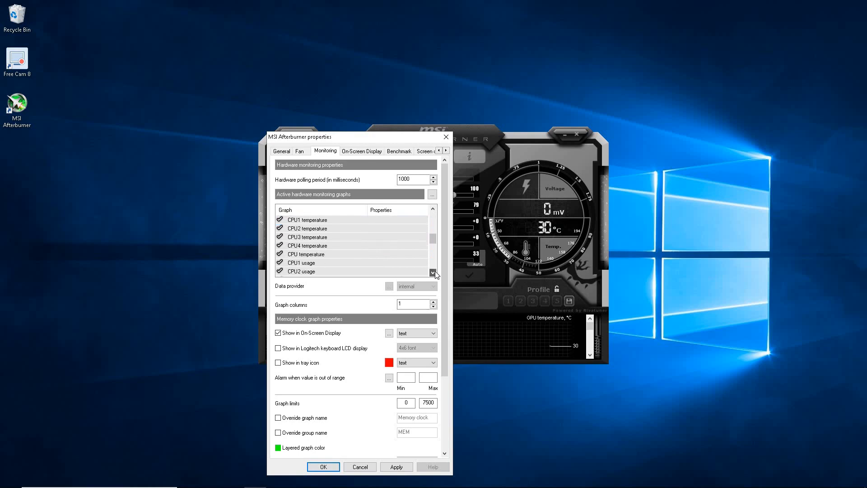
{"action": "left_click", "coordinate": [316, 254]}
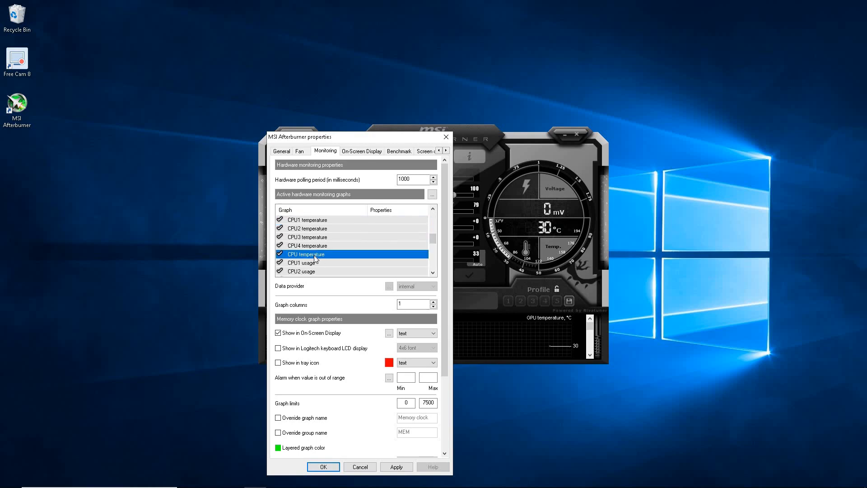
{"action": "left_click", "coordinate": [278, 334]}
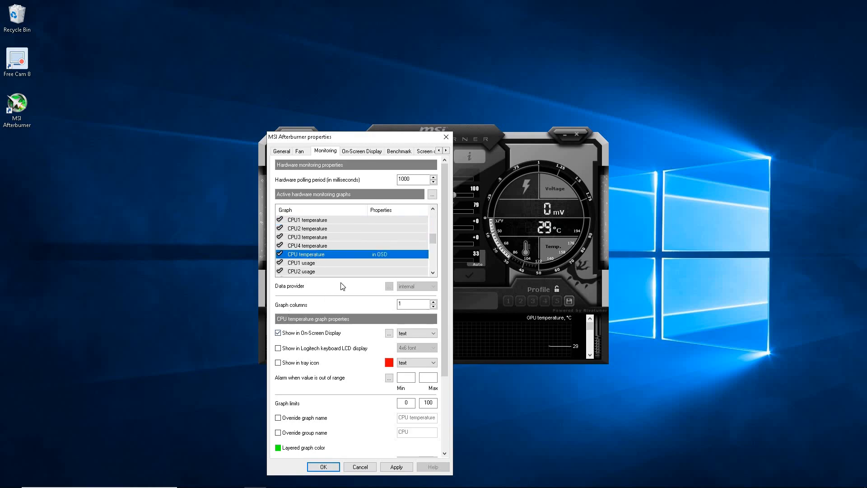
Show the overall CPU clock graph in the On-Screen Display
{"action": "left_click", "coordinate": [433, 272]}
{"action": "left_click", "coordinate": [433, 272]}
{"action": "left_click", "coordinate": [433, 273]}
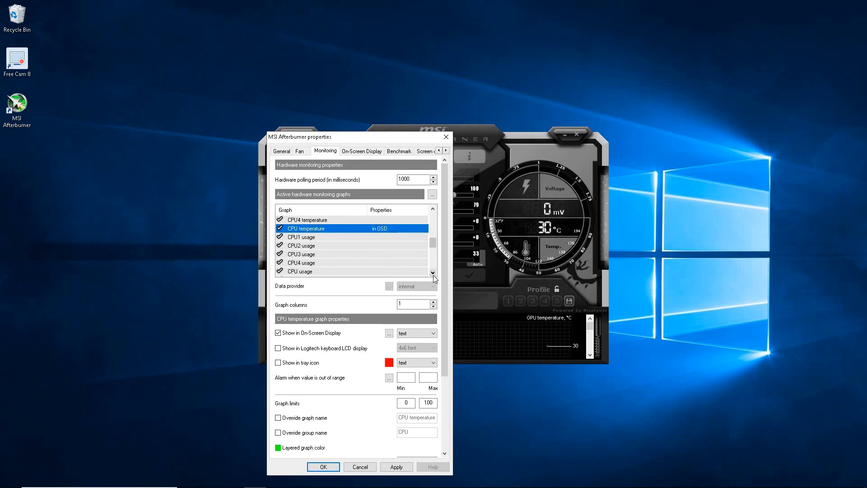
{"action": "left_click", "coordinate": [433, 272]}
{"action": "left_click", "coordinate": [433, 273]}
{"action": "left_click", "coordinate": [433, 273]}
{"action": "left_click", "coordinate": [433, 272]}
{"action": "left_click", "coordinate": [433, 272]}
{"action": "left_click", "coordinate": [433, 272]}
{"action": "left_click", "coordinate": [433, 272]}
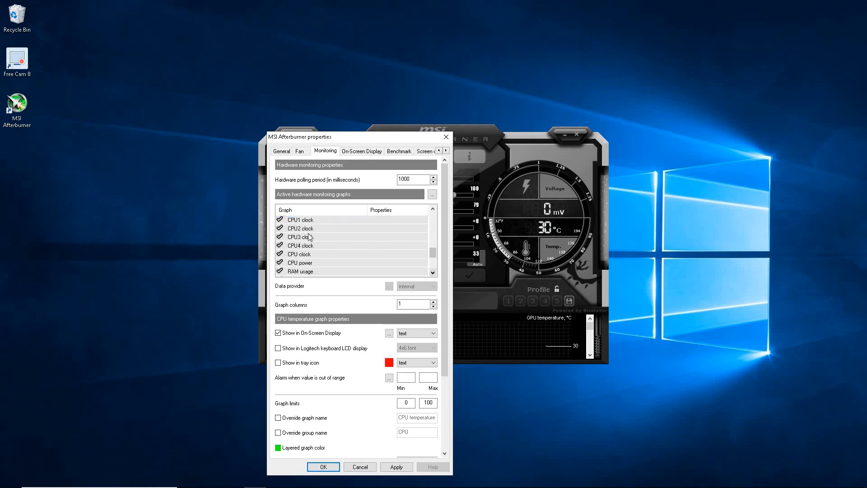
{"action": "left_click", "coordinate": [300, 254]}
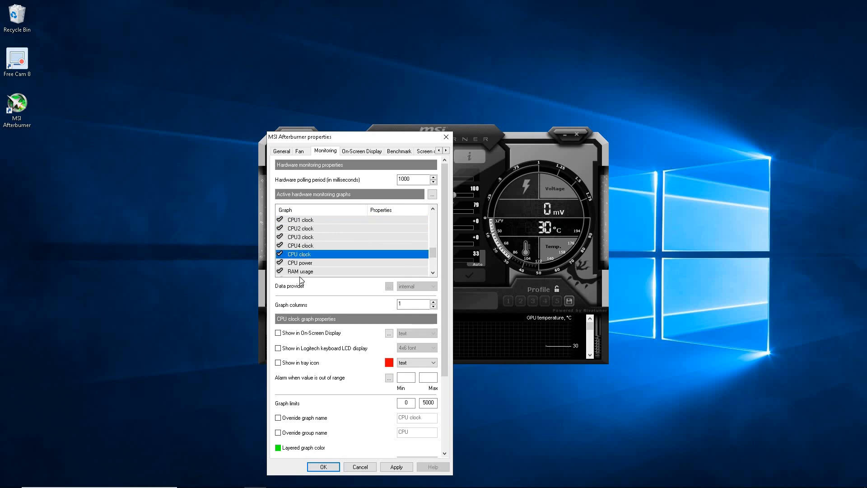
{"action": "left_click", "coordinate": [277, 333]}
Show the RAM usage graph in the On-Screen Display, and enable the Framerate graph and show it there too
{"action": "left_click", "coordinate": [335, 271]}
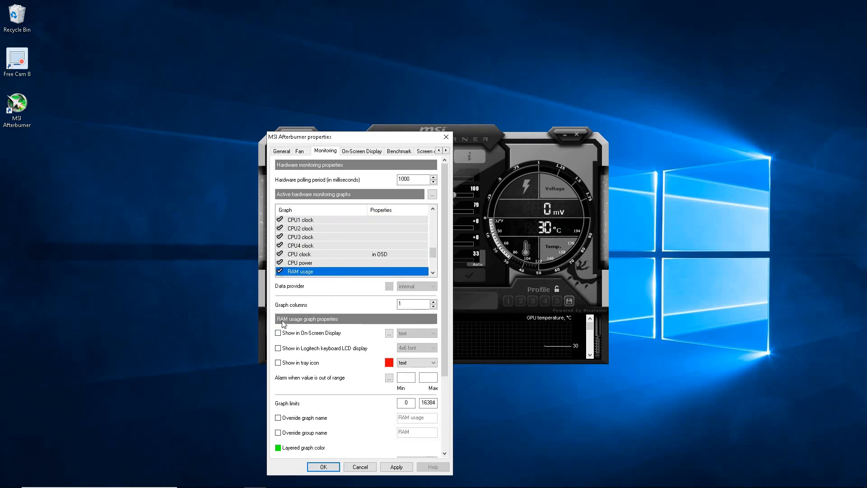
{"action": "left_click", "coordinate": [278, 333]}
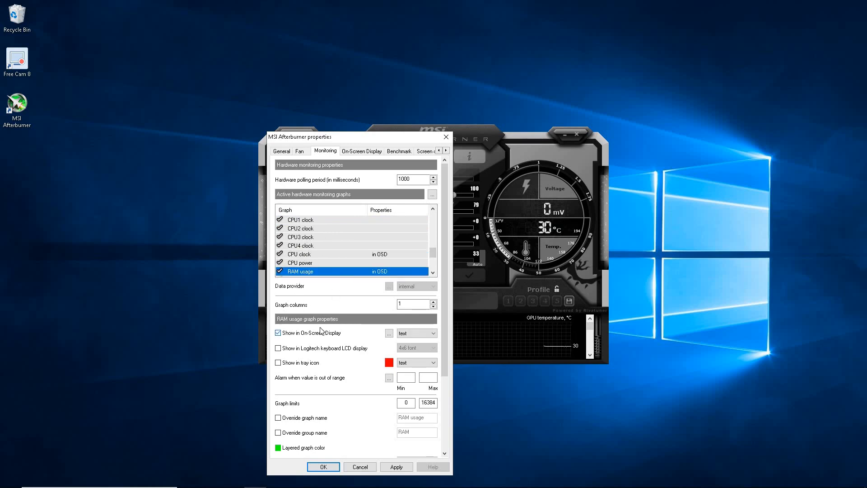
{"action": "left_click", "coordinate": [433, 272]}
{"action": "left_click", "coordinate": [433, 273]}
{"action": "left_click", "coordinate": [433, 272]}
{"action": "left_click", "coordinate": [433, 273]}
{"action": "left_click", "coordinate": [433, 273]}
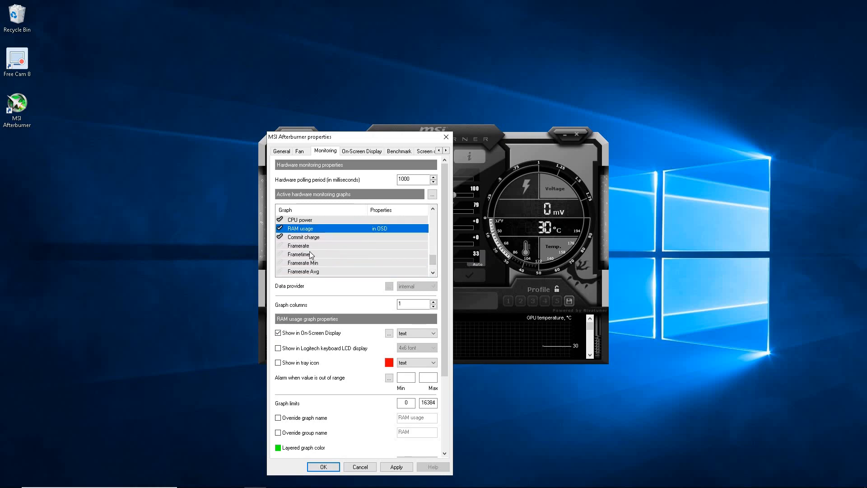
{"action": "left_click", "coordinate": [323, 246]}
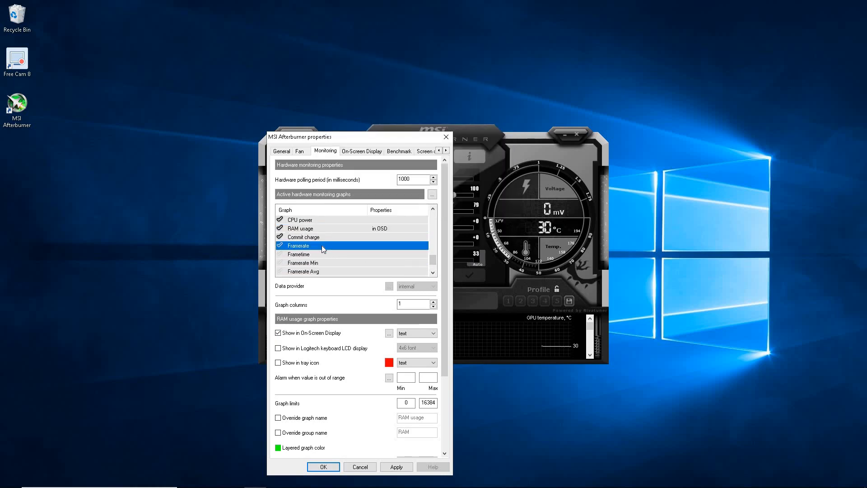
{"action": "left_click", "coordinate": [280, 246]}
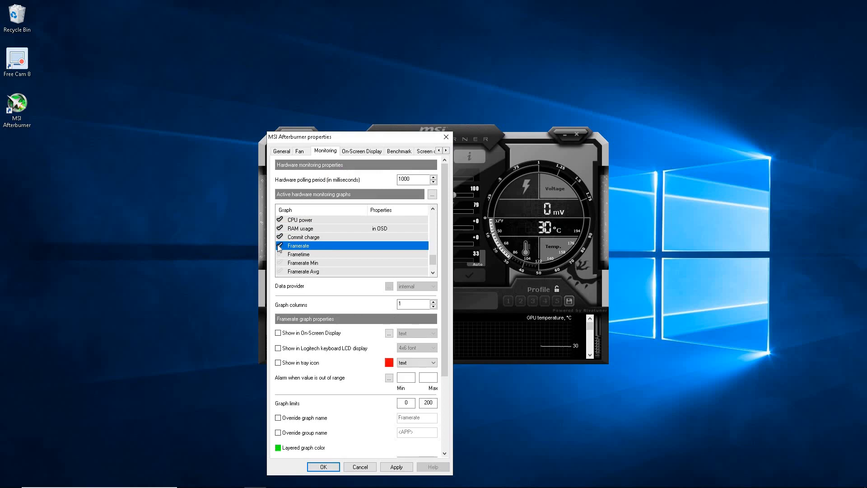
{"action": "left_click", "coordinate": [278, 333]}
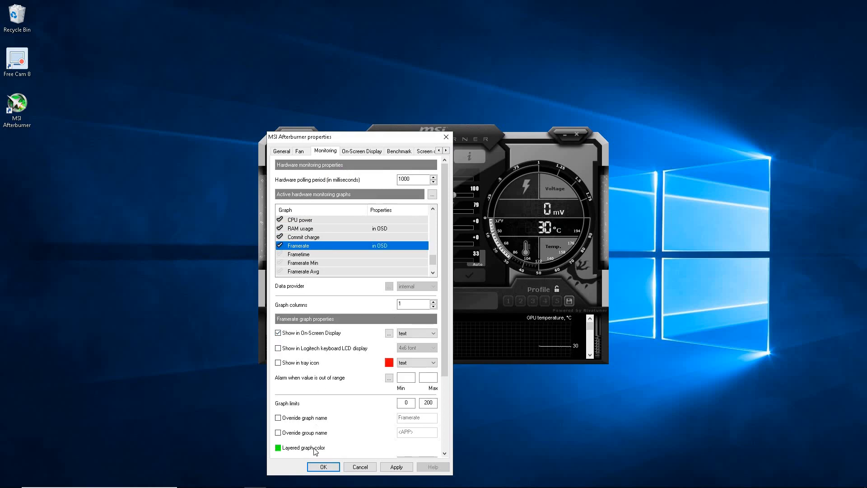
Save the monitoring settings and minimize MSI Afterburner, declining to open the RivaTuner Statistics Server download page
{"action": "left_click", "coordinate": [396, 466]}
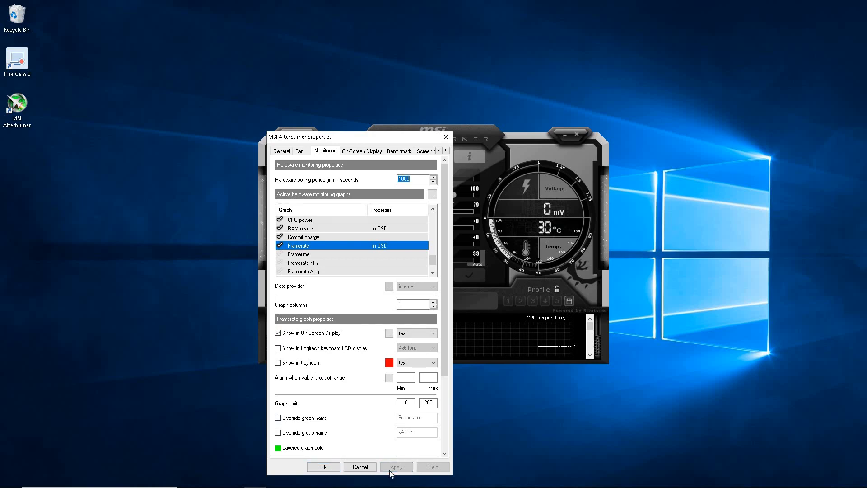
{"action": "left_click", "coordinate": [334, 467]}
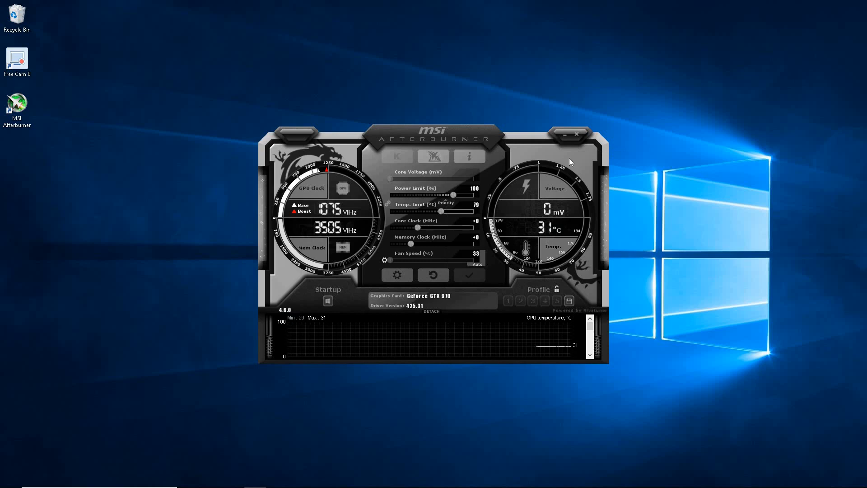
{"action": "left_click", "coordinate": [562, 134]}
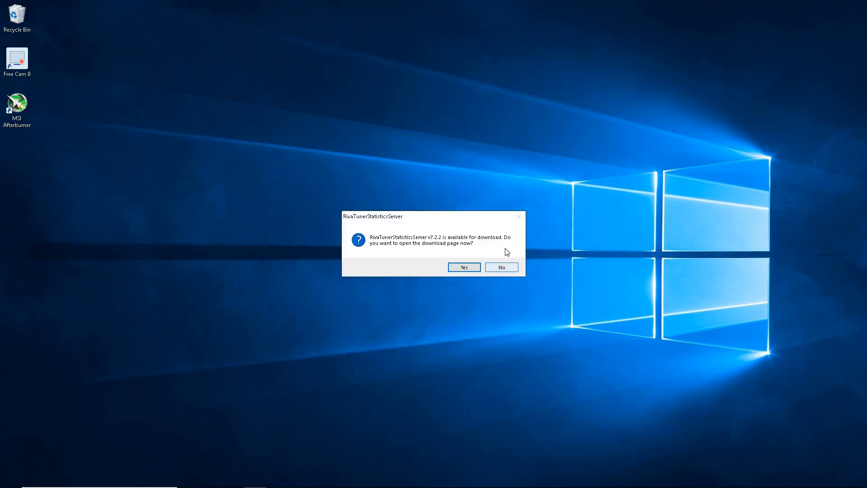
{"action": "left_click", "coordinate": [506, 268]}
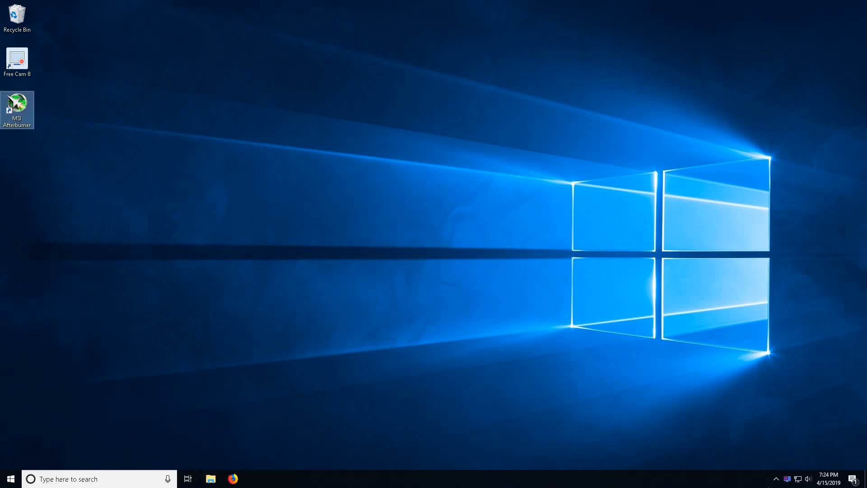
Switch to the running RivaTuner Statistics Server, set the On-Screen Display zoom to its maximum, and close its window back to the background
{"action": "left_click", "coordinate": [776, 481]}
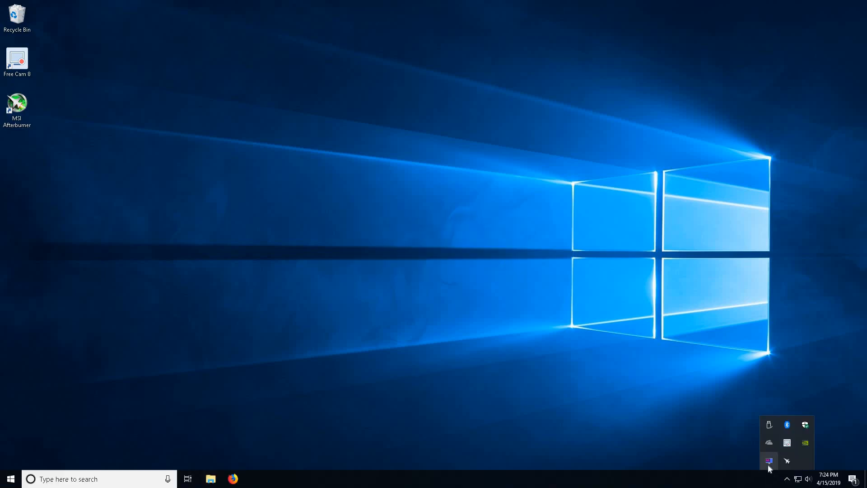
{"action": "left_click", "coordinate": [769, 461]}
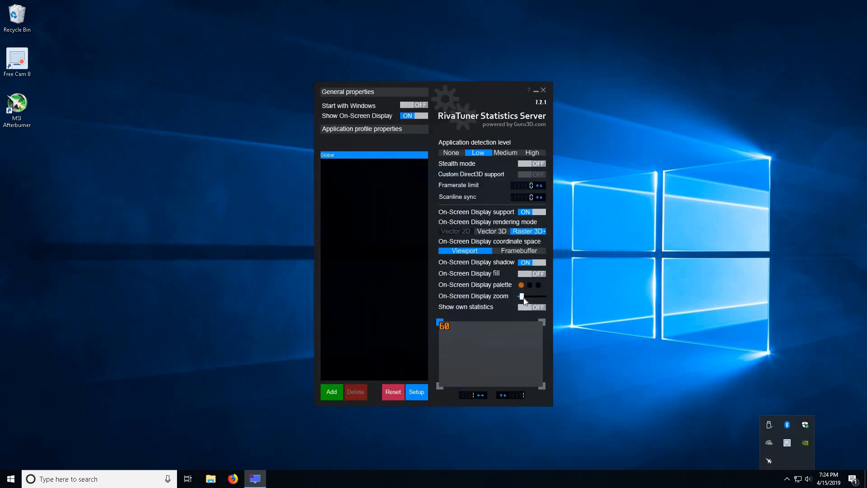
{"action": "left_click_drag", "start_coordinate": [523, 298], "coordinate": [617, 313]}
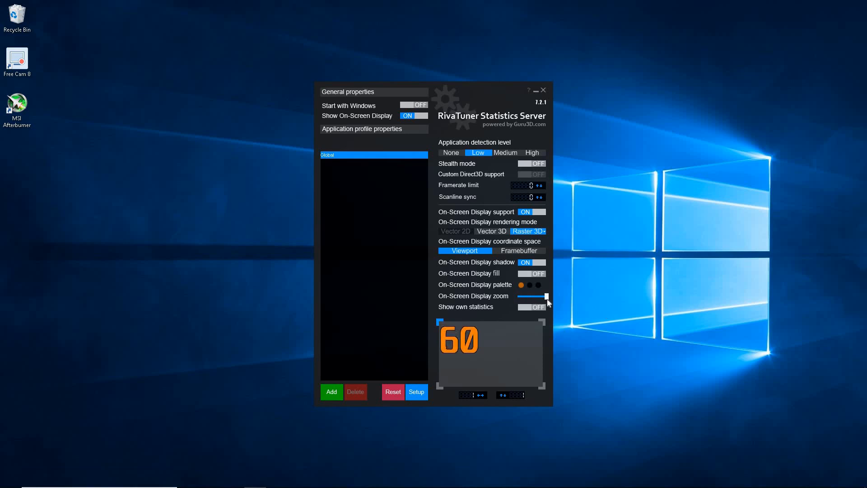
{"action": "left_click_drag", "start_coordinate": [546, 298], "coordinate": [605, 304]}
{"action": "left_click", "coordinate": [537, 89]}
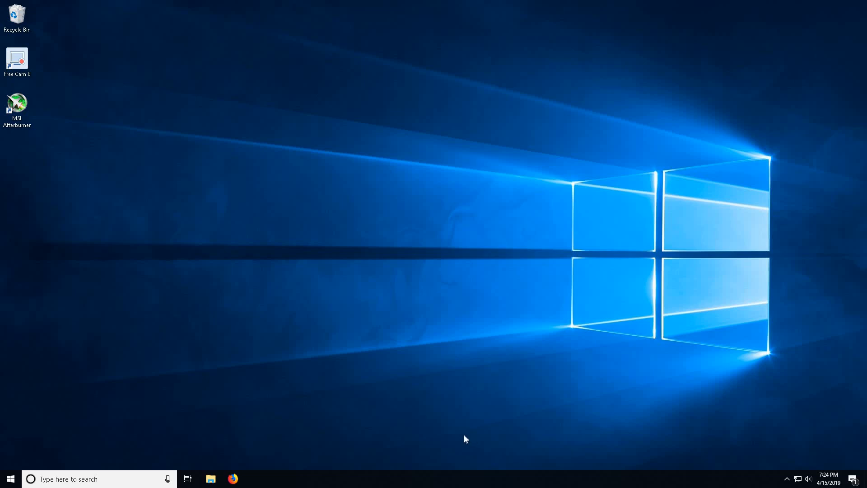
Quit the OneDrive app running in the background and confirm closing it
{"action": "mouse_move", "coordinate": [787, 485]}
{"action": "left_click", "coordinate": [787, 482]}
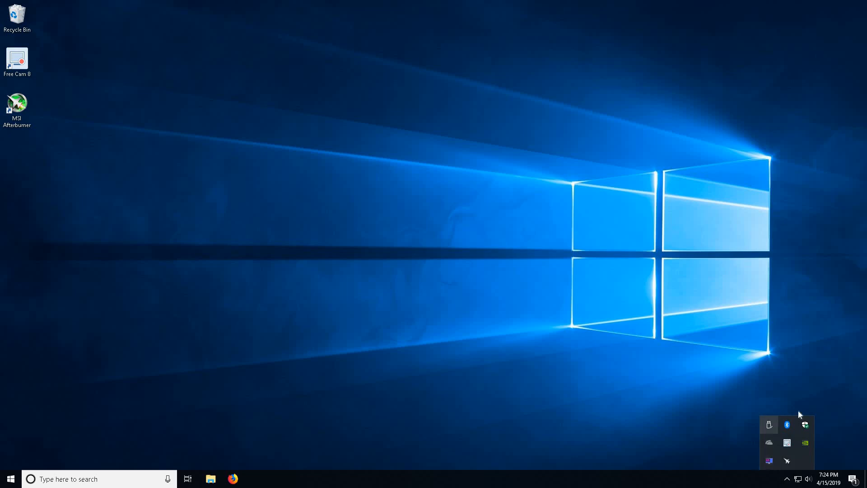
{"action": "left_click", "coordinate": [769, 443]}
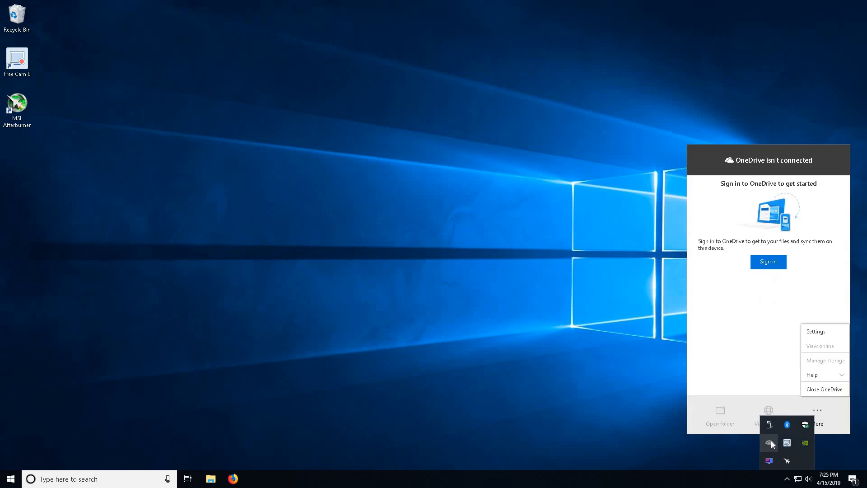
{"action": "left_click", "coordinate": [818, 390]}
{"action": "left_click", "coordinate": [441, 255]}
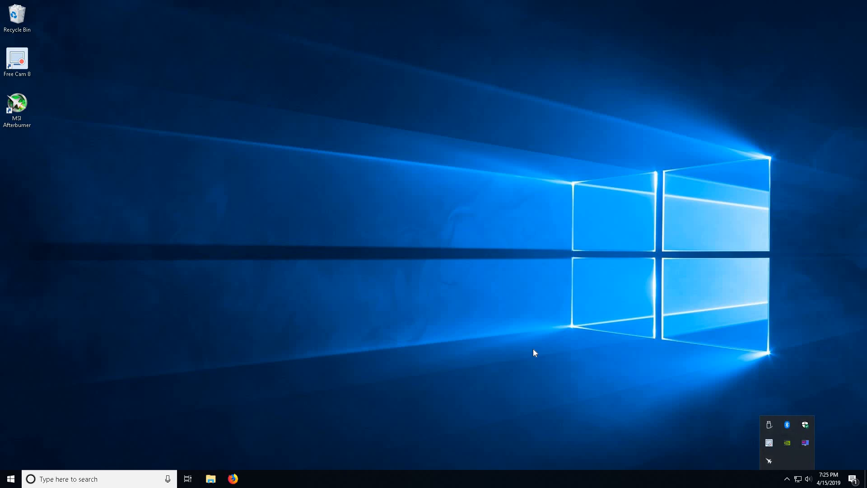
{"action": "left_click", "coordinate": [367, 286]}
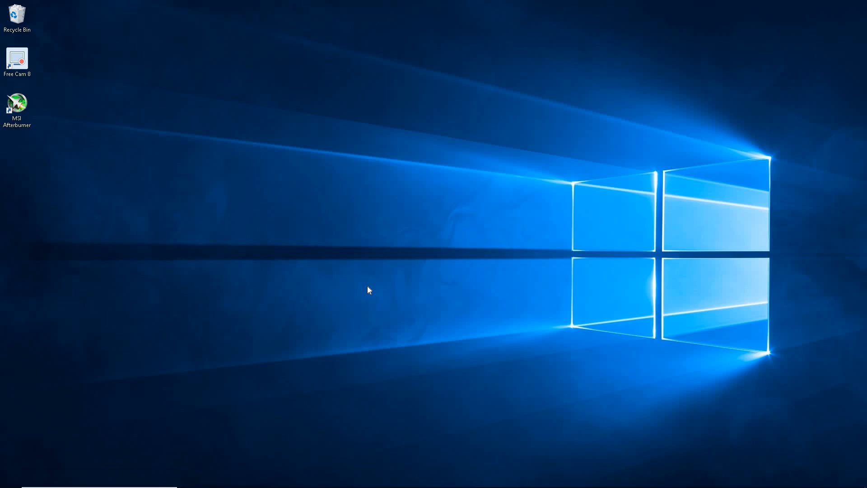